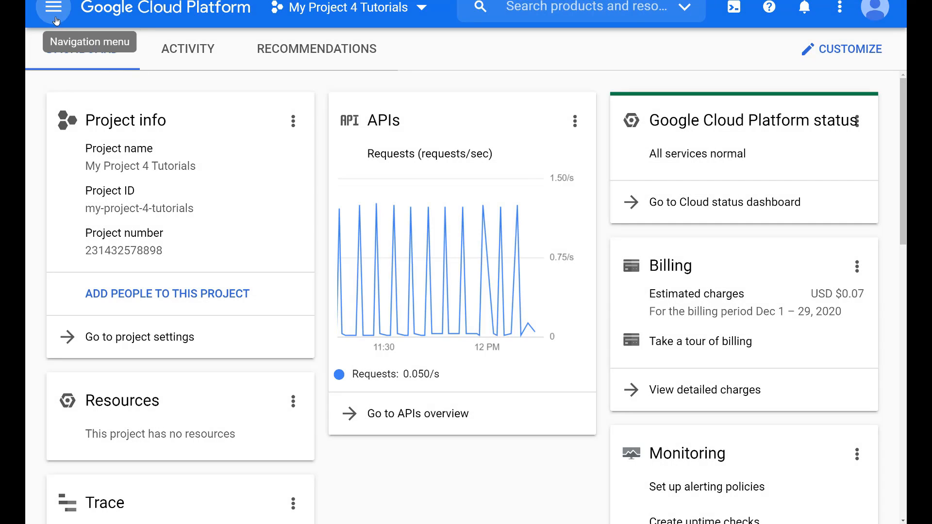
- Open the VPC networks page of the project My Project 4 Tutorials
left_click(54, 13)
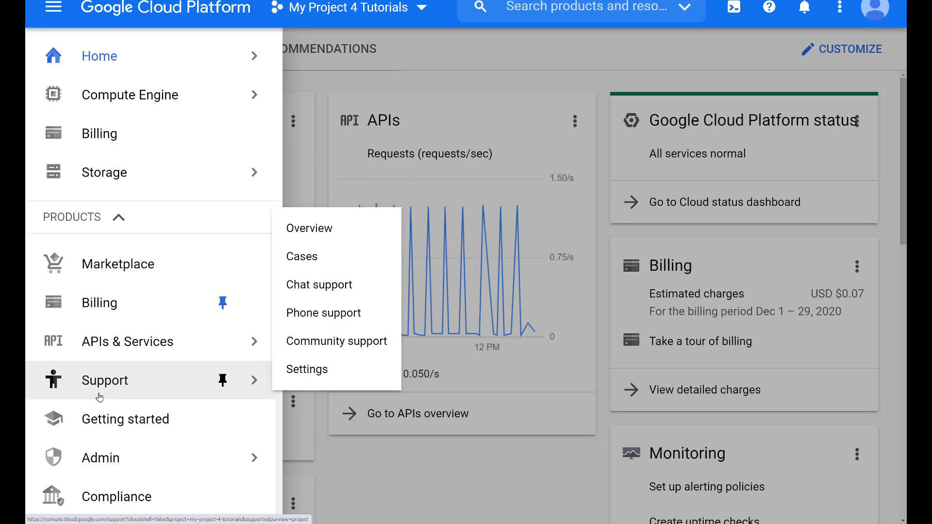
scroll(100, 398, "down", 10)
scroll(100, 398, "down", 7)
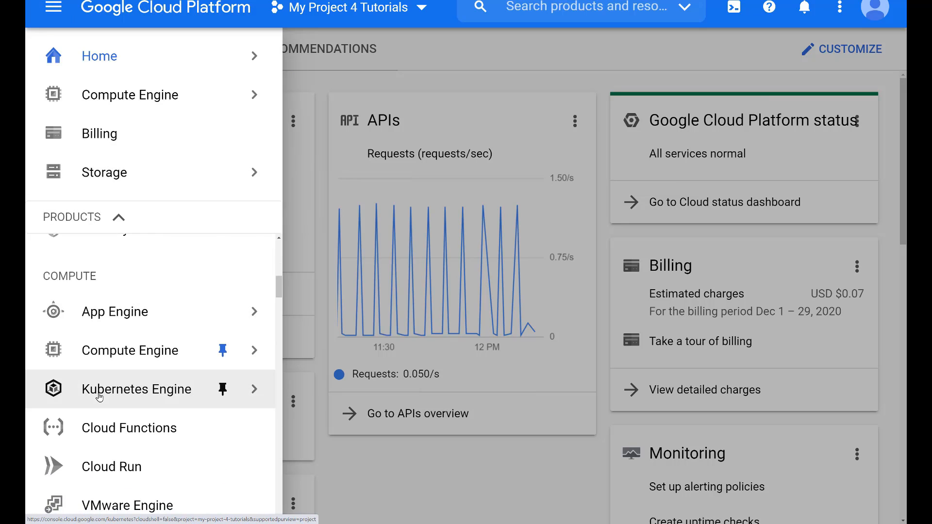
scroll(99, 397, "down", 8)
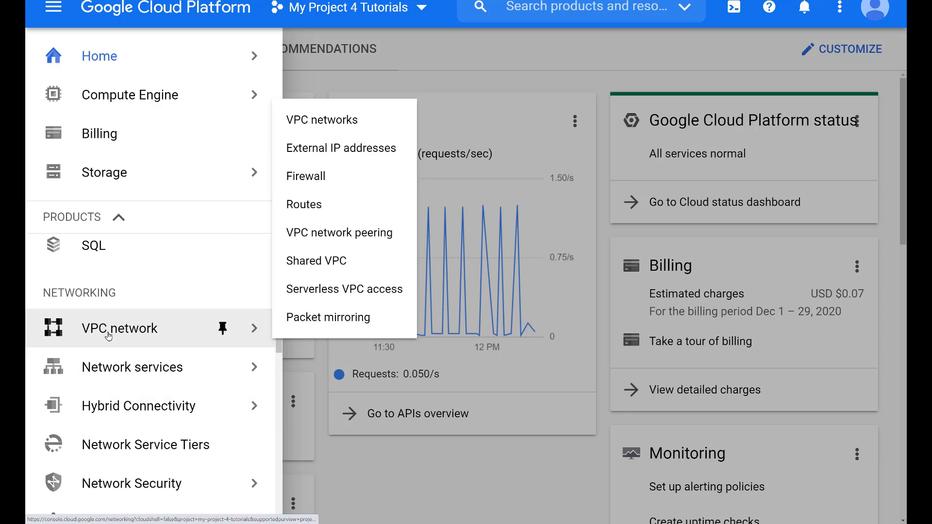
left_click(109, 336)
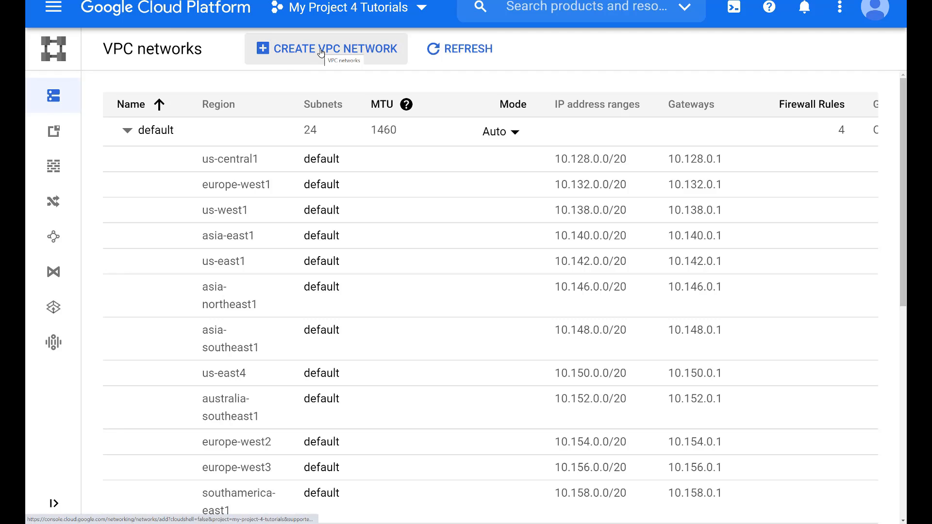
- Start a new VPC network named custom-vpc with the description "custom"
left_click(320, 49)
type("cutom")
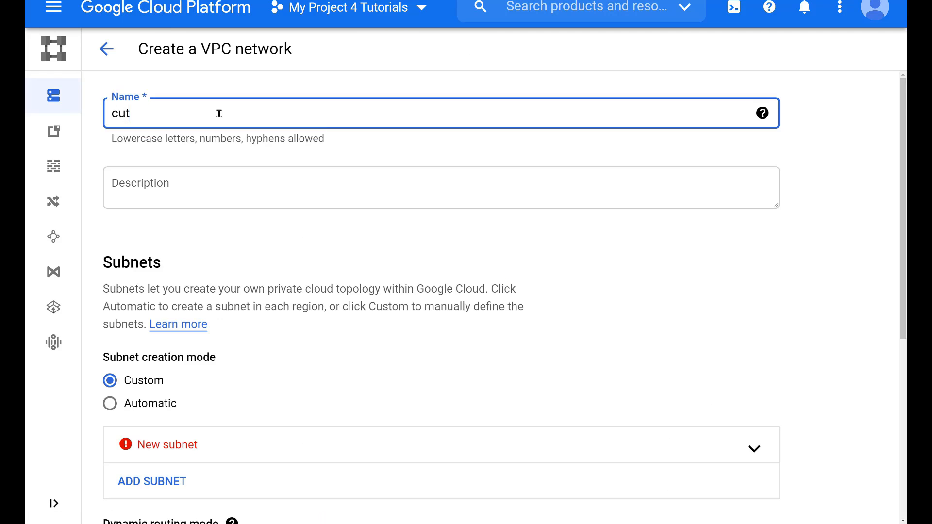
key("BackSpace")
key("BackSpace")
key("BackSpace")
type("stom-")
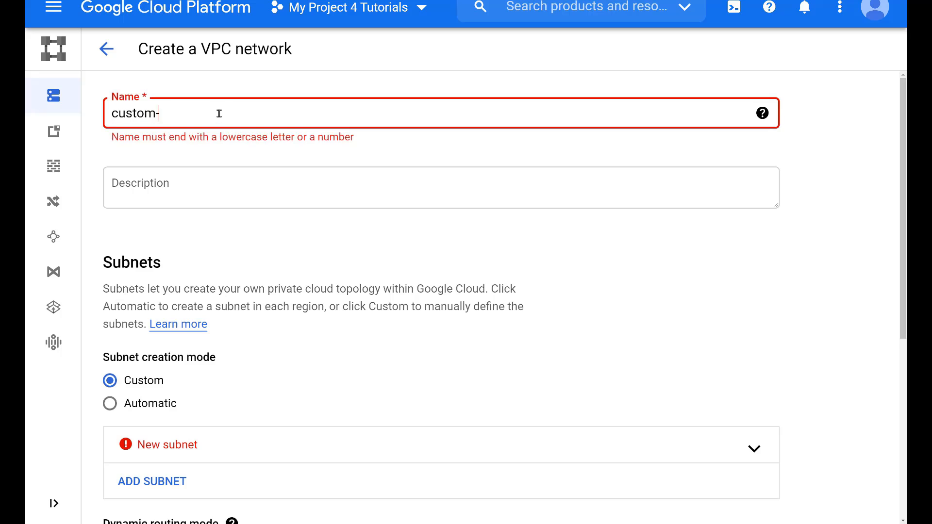
type("vpc")
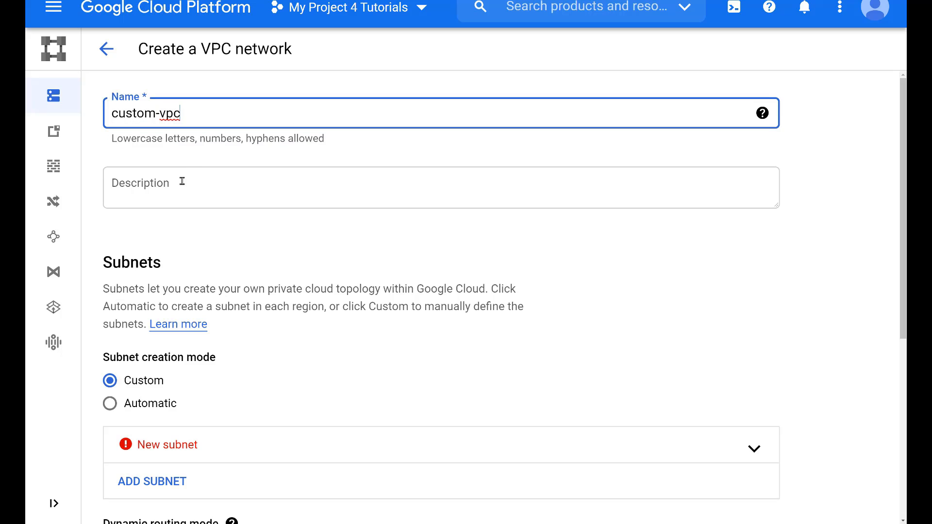
left_click(202, 196)
type("custom")
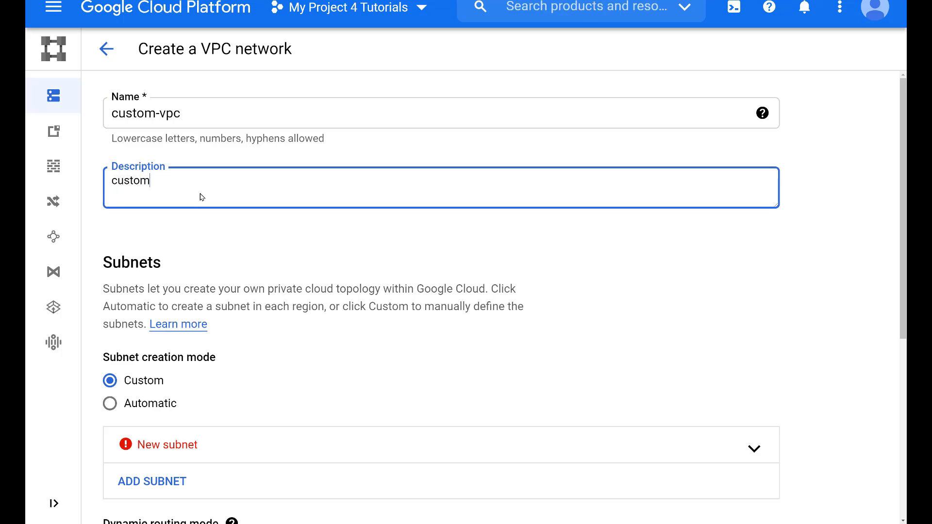
- Name the network's new subnet us-central1 and set its region to us-central1
scroll(225, 311, "down", 5)
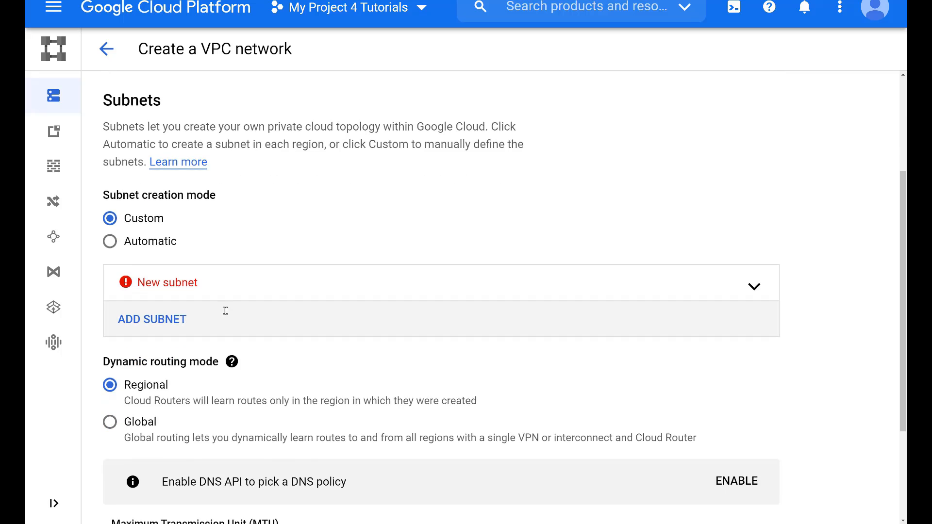
mouse_move(171, 188)
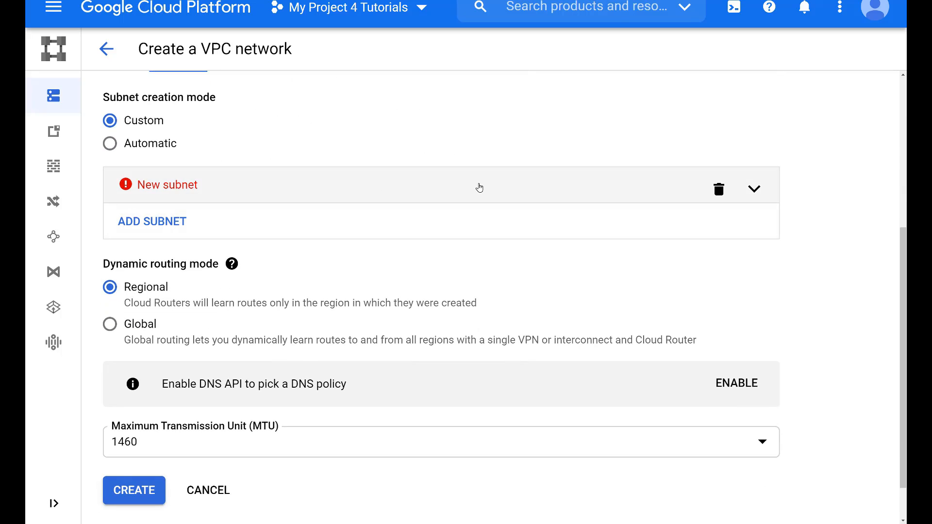
left_click(754, 189)
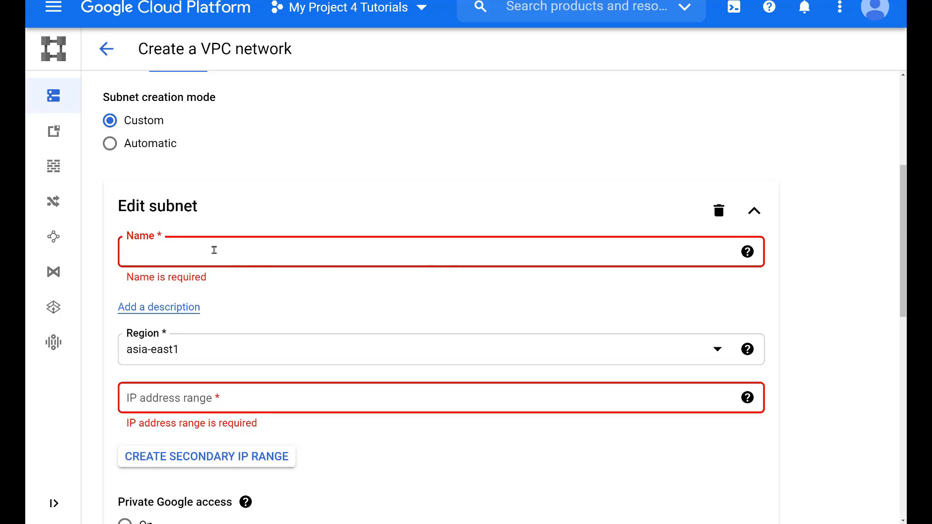
type("us-")
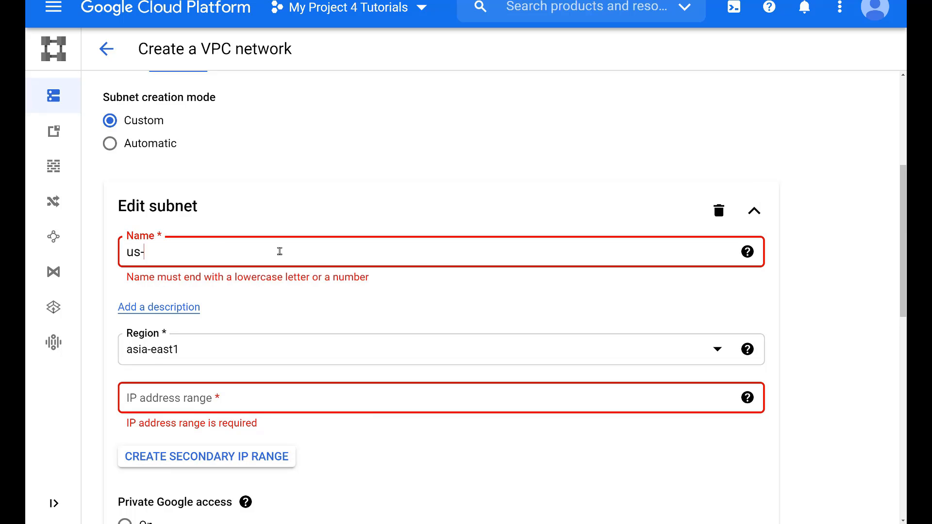
type("central1")
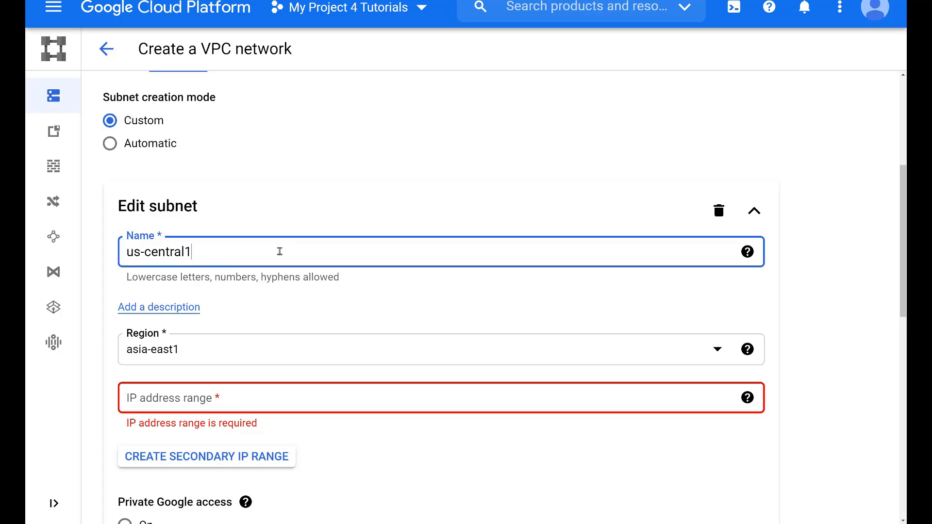
left_click(268, 353)
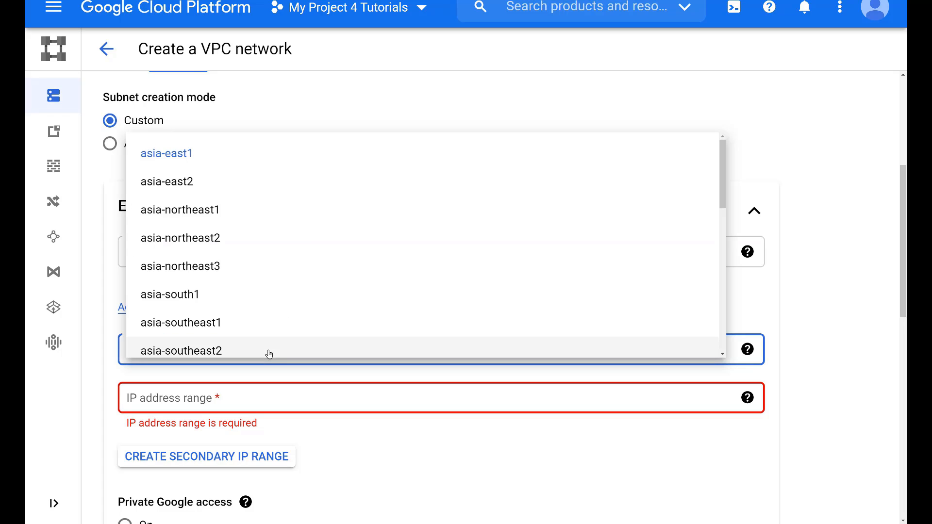
scroll(252, 300, "down", 4)
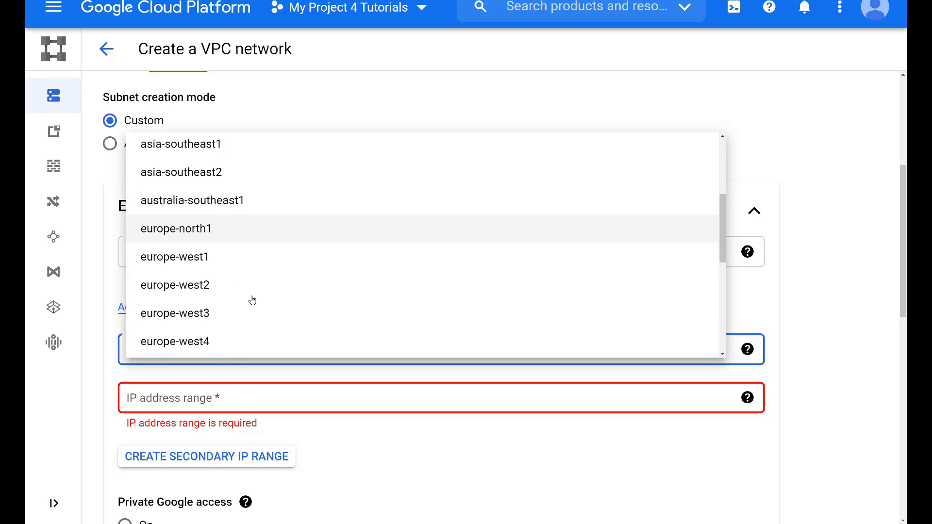
scroll(252, 299, "down", 4)
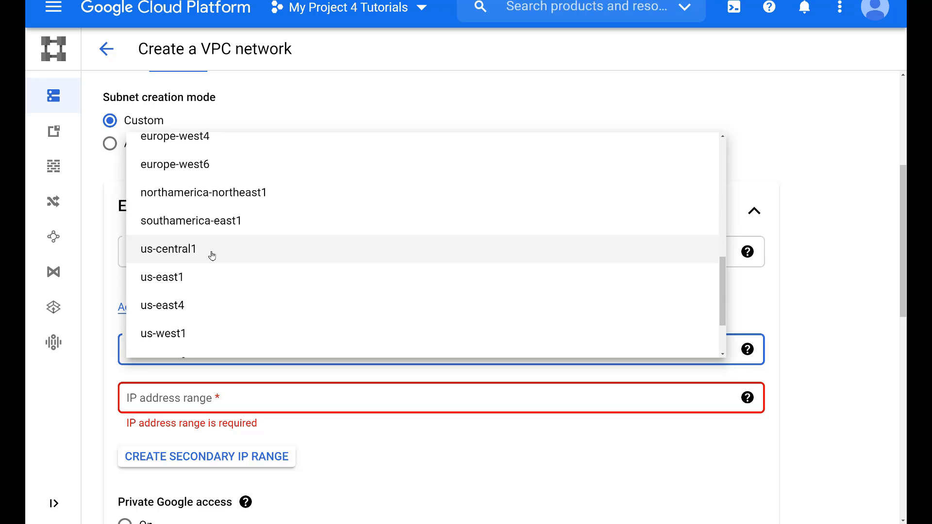
left_click(212, 255)
- Set the us-central1 subnet's IP address range to 10.1.0.0/24
scroll(294, 330, "down", 1)
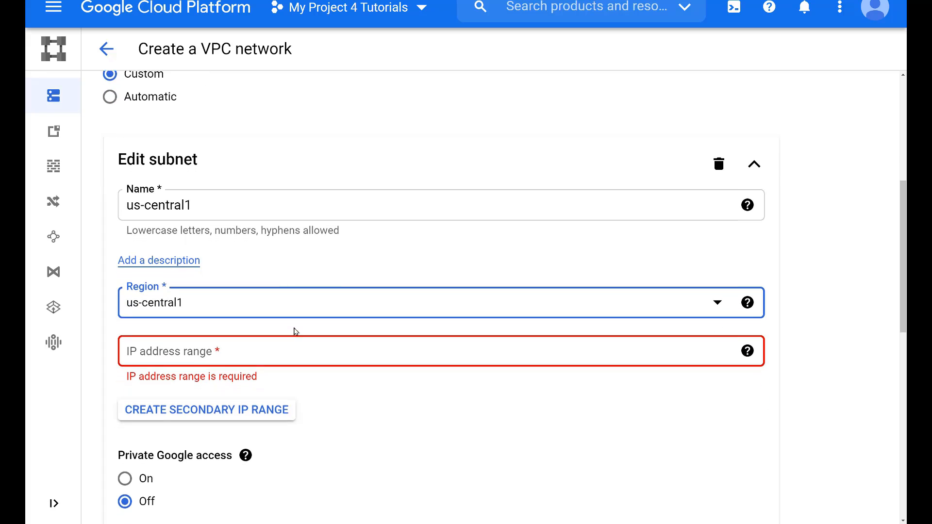
scroll(287, 329, "down", 1)
left_click(249, 316)
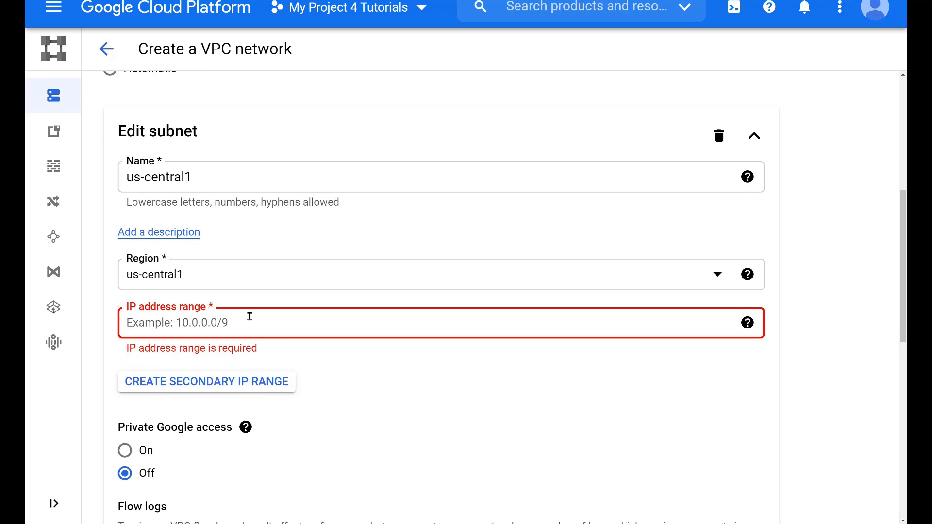
type("10.1.")
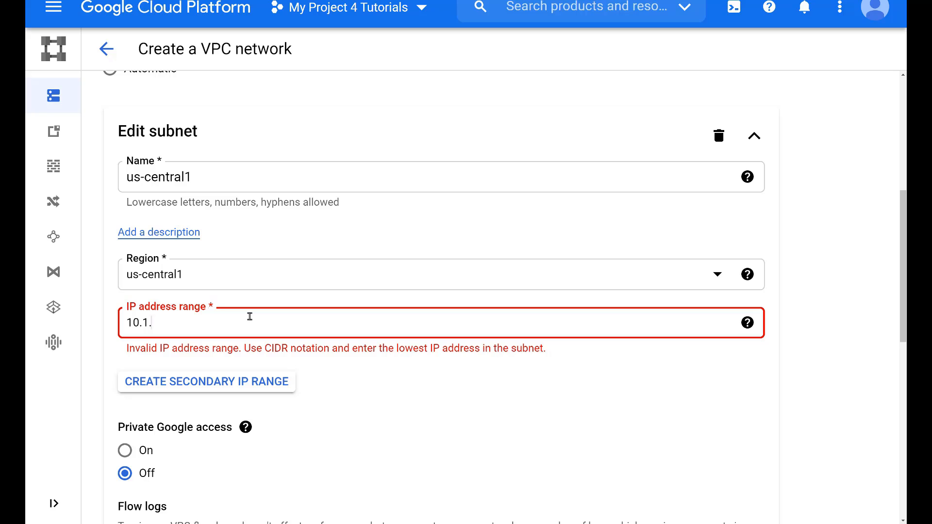
type("0.0/24")
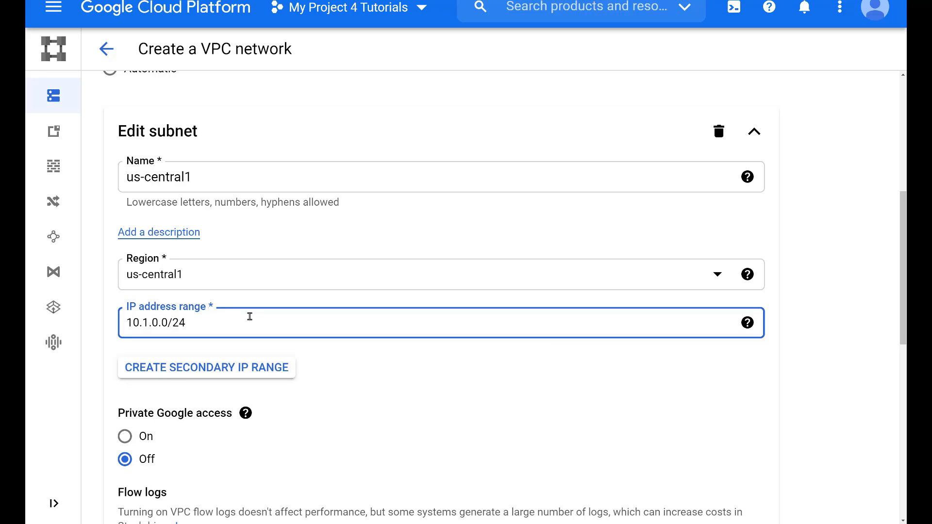
- Review the remaining subnet and routing options, keep their defaults, and create the custom-vpc network
scroll(360, 371, "down", 1)
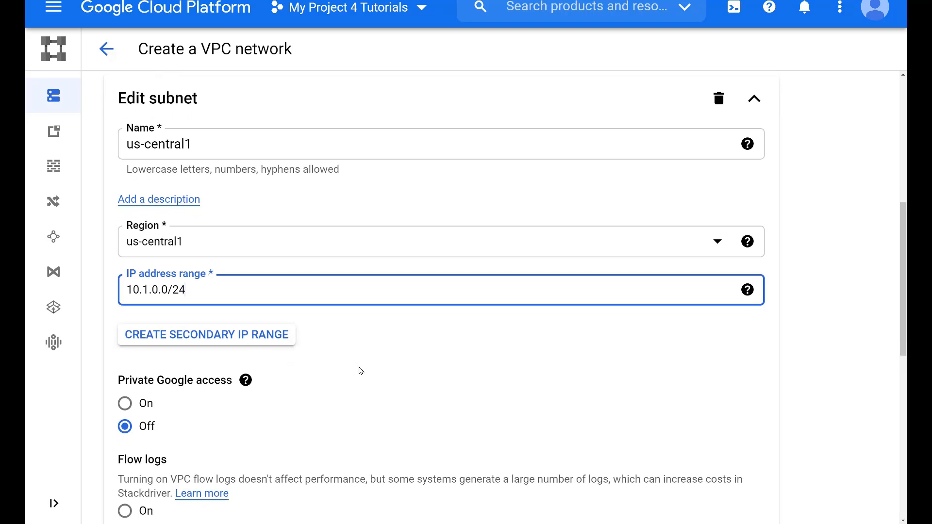
scroll(360, 371, "up", 1)
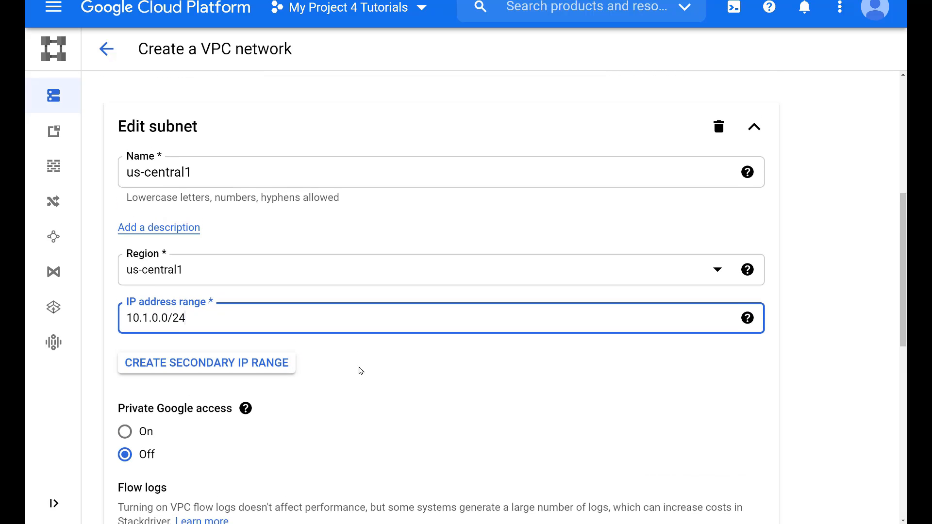
scroll(361, 371, "down", 5)
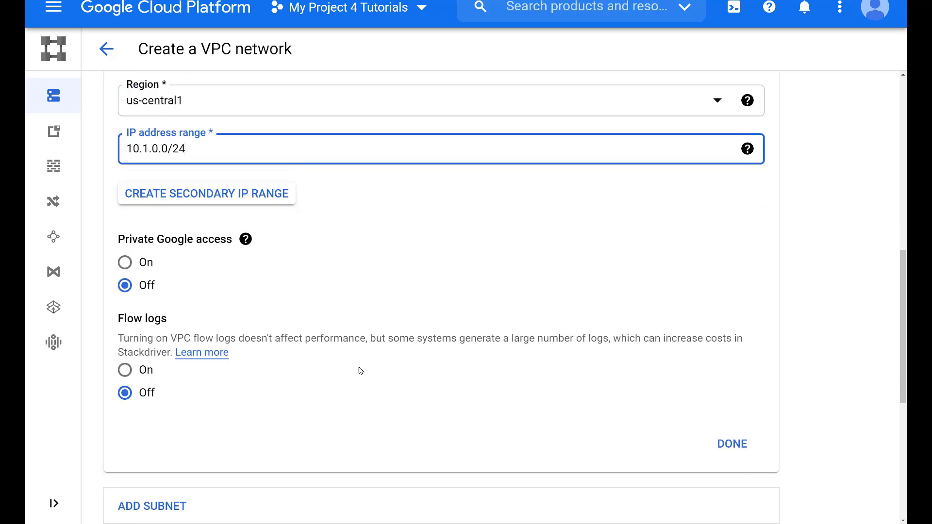
scroll(361, 371, "down", 5)
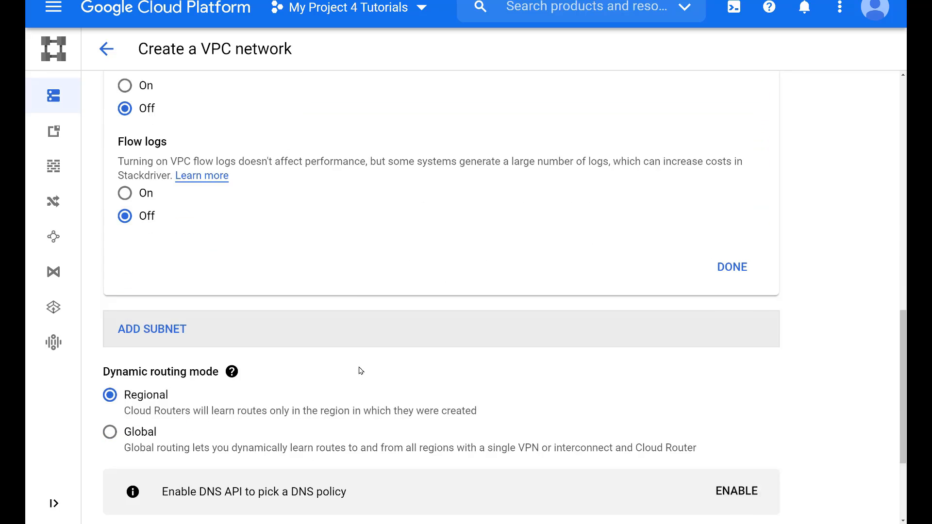
scroll(361, 371, "down", 2)
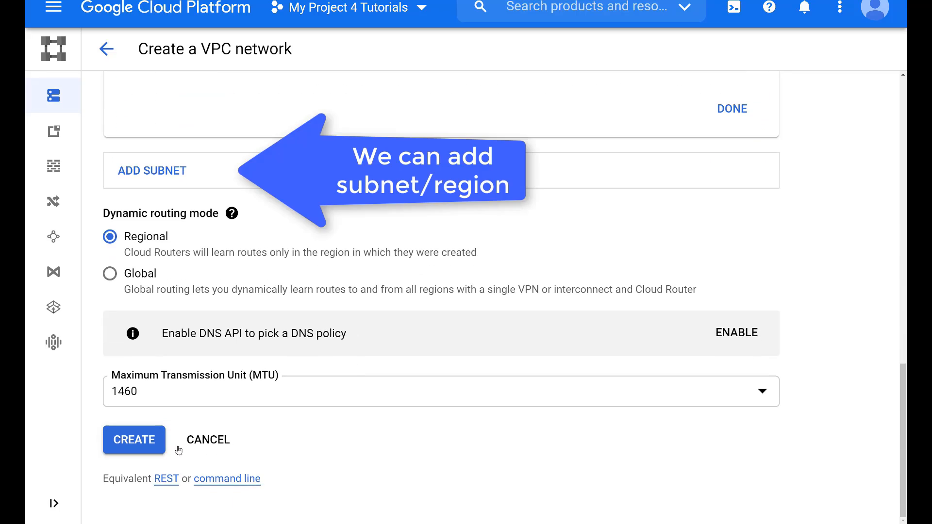
left_click(141, 444)
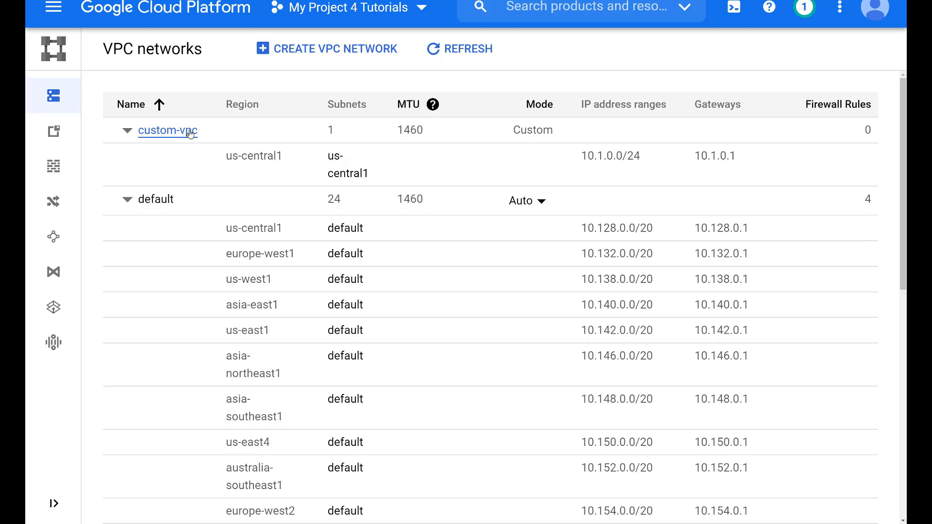
- Open the details of the custom-vpc network and bring up its list of subnets
left_click(159, 135)
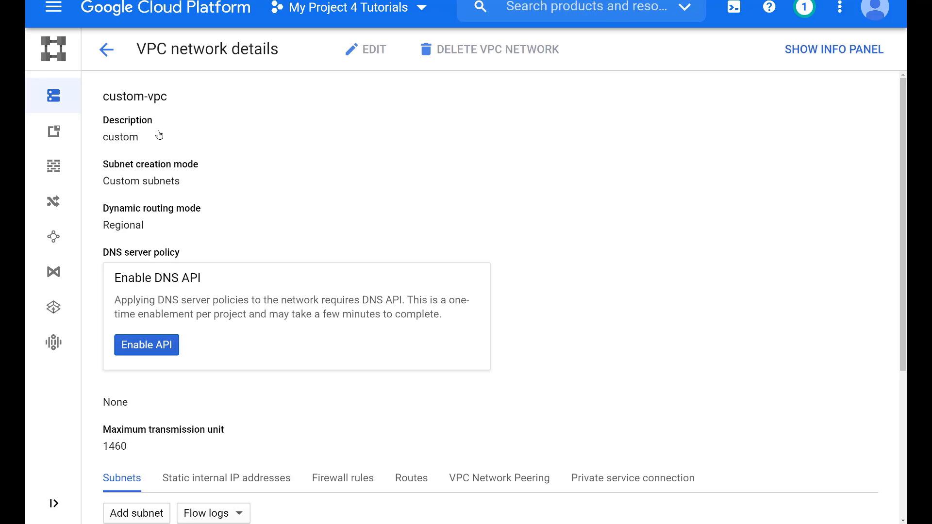
scroll(277, 211, "down", 3)
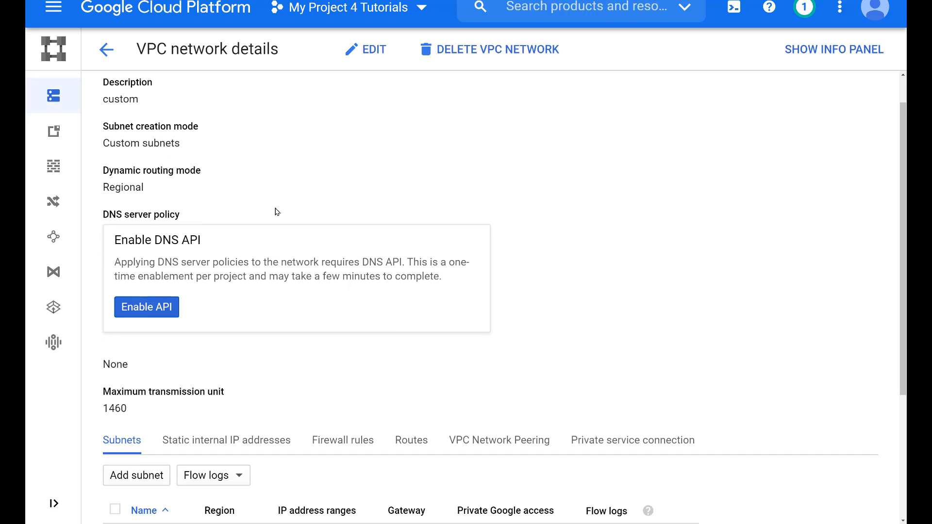
scroll(277, 212, "down", 2)
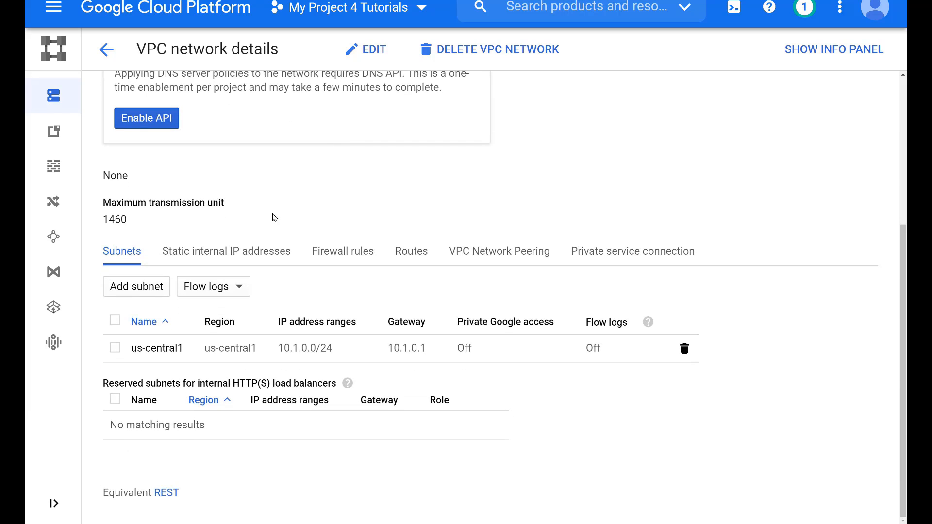
- Start adding a subnet to custom-vpc, named asia-east1 and located in the asia-east1 region
left_click(137, 287)
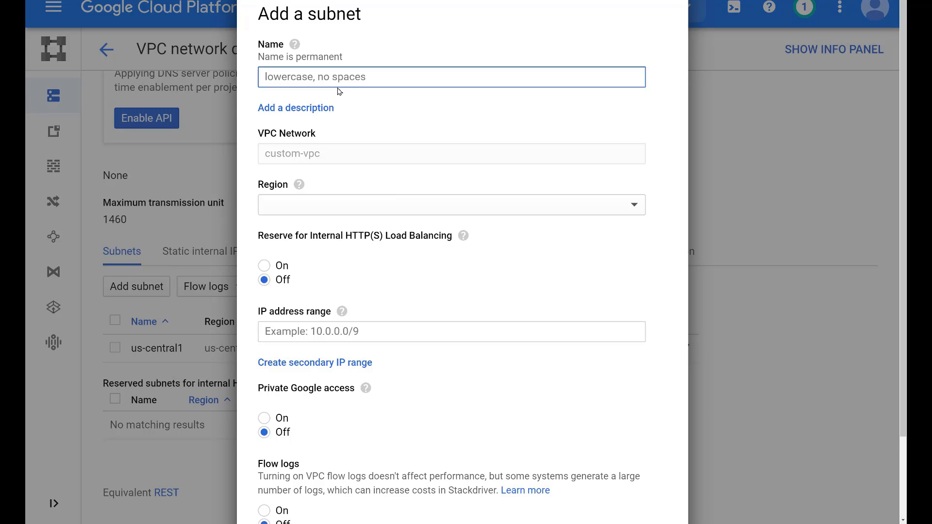
left_click(351, 210)
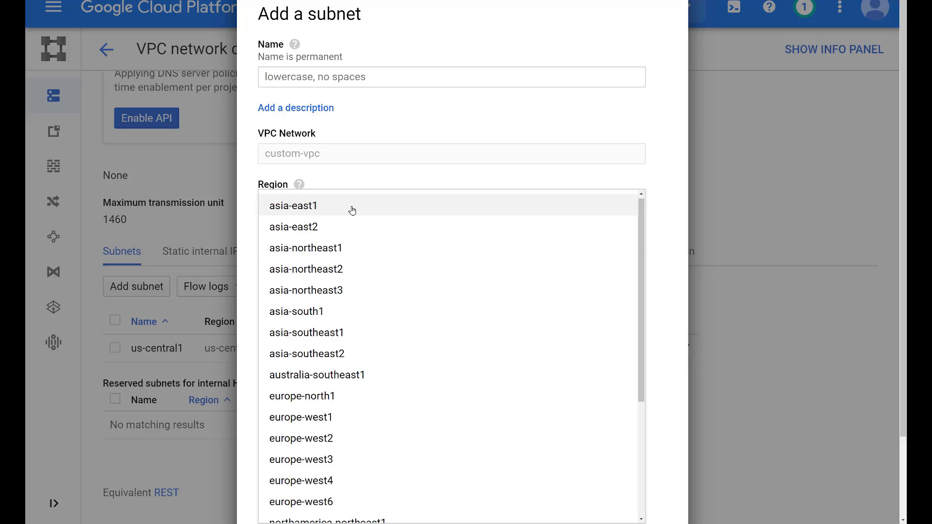
left_click(309, 211)
left_click(312, 79)
type("as")
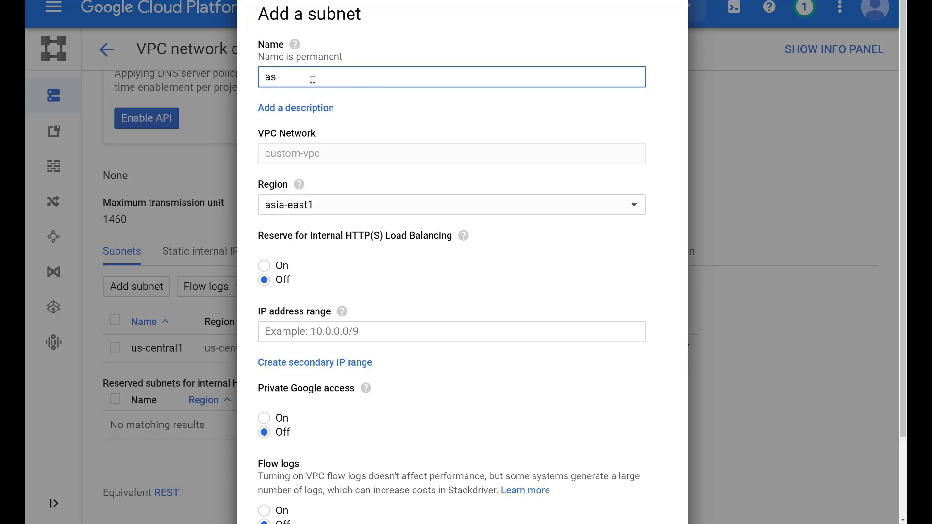
type("ia-east1")
- Enter 10.1.0.0/24 as the IP address range of the asia-east1 subnet
left_click(325, 332)
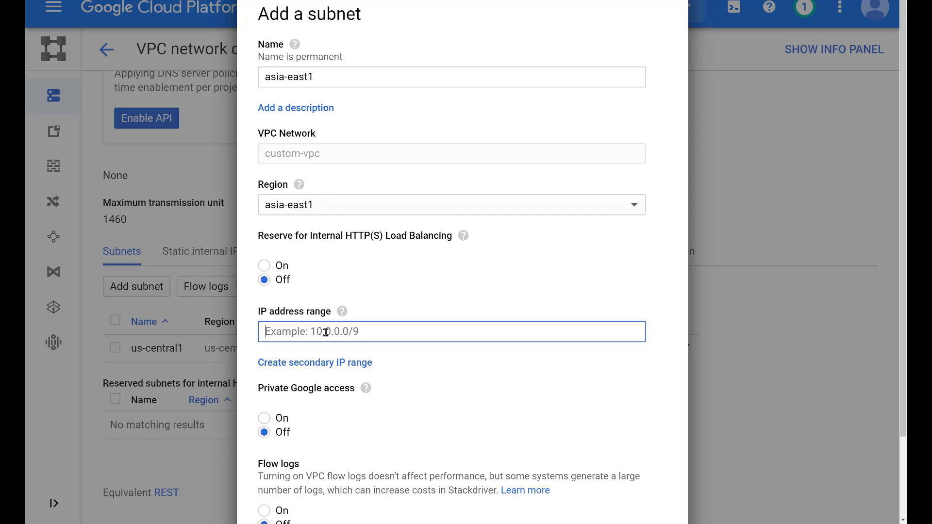
type("10.1.0.0")
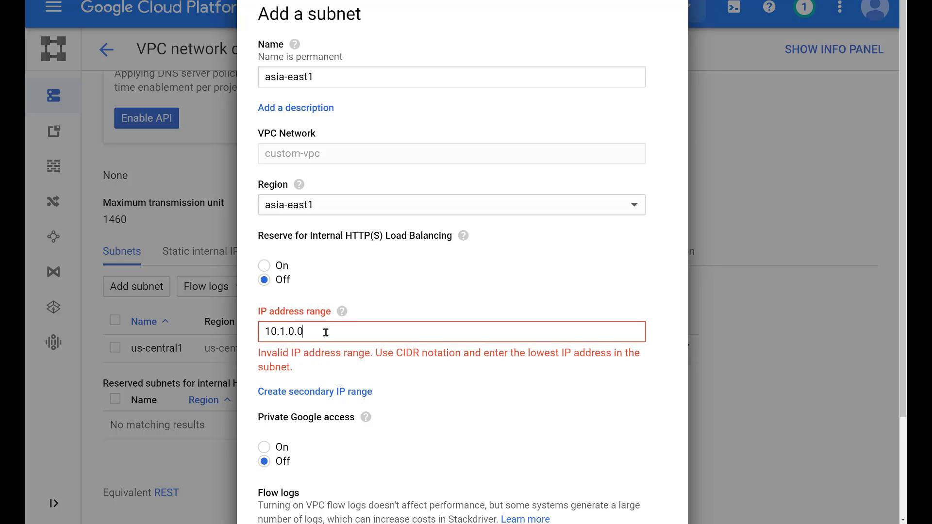
type("/24")
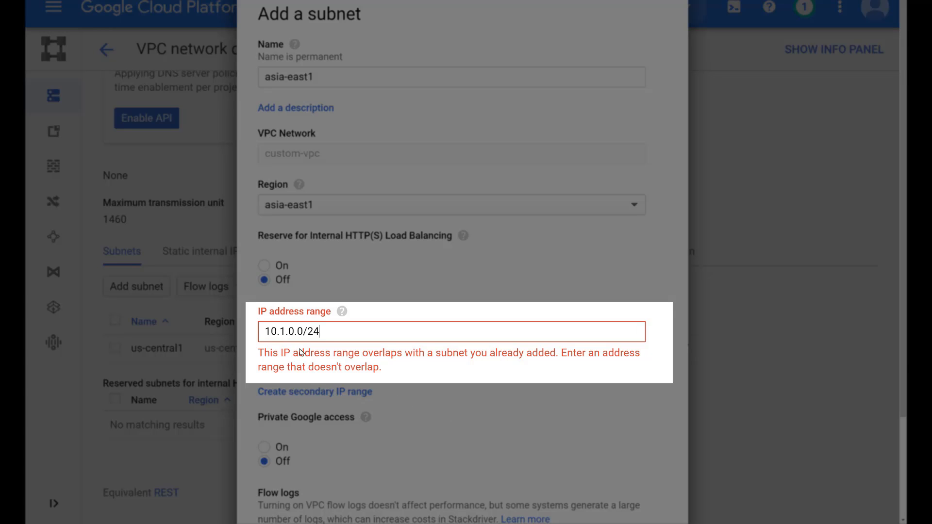
- Change the new asia-east1 subnet's IP address range to 10.2.0.0/24 and add the subnet to custom-vpc
left_click(286, 331)
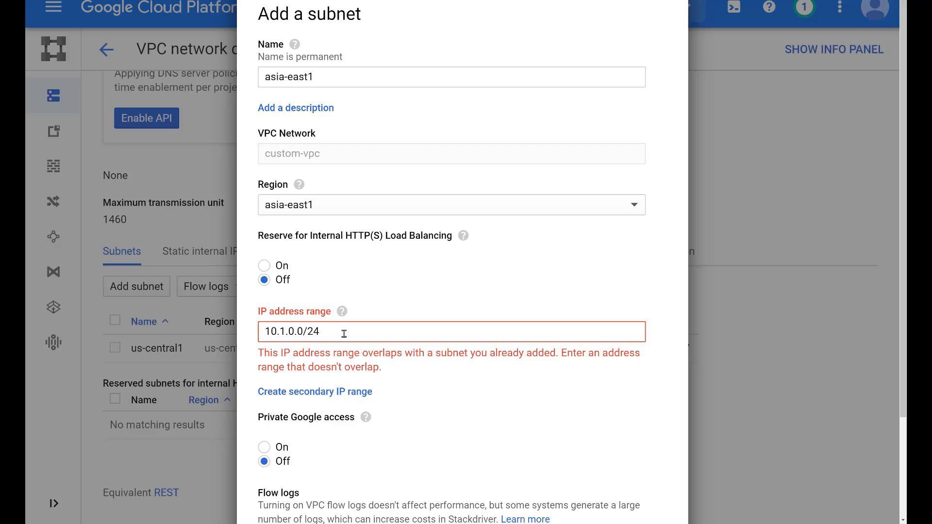
key("BackSpace")
type("2")
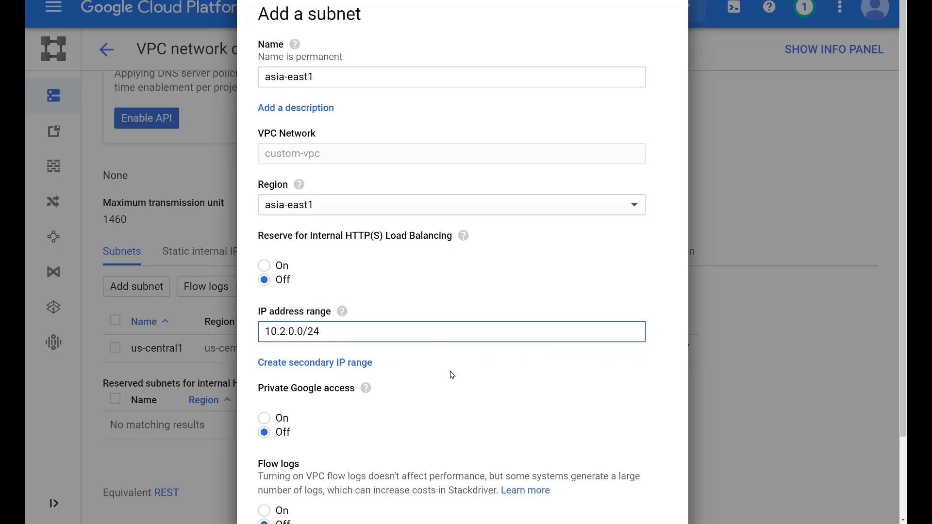
scroll(452, 375, "down", 3)
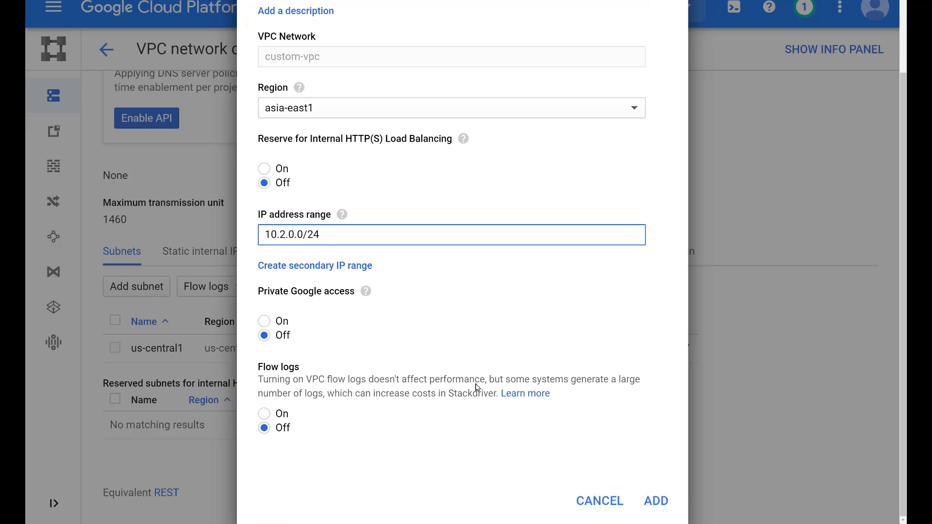
left_click(663, 501)
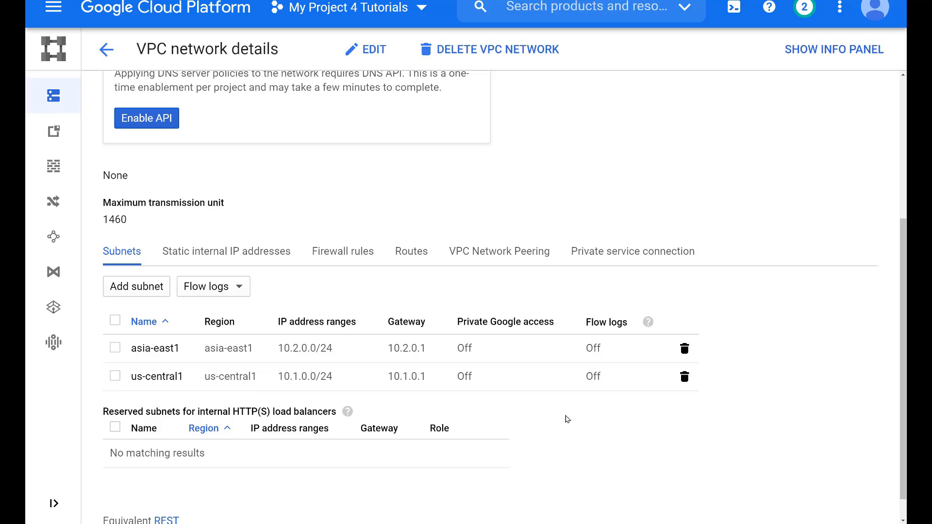
- Check the static internal IP addresses of custom-vpc and start a new firewall rule for the network
left_click(258, 258)
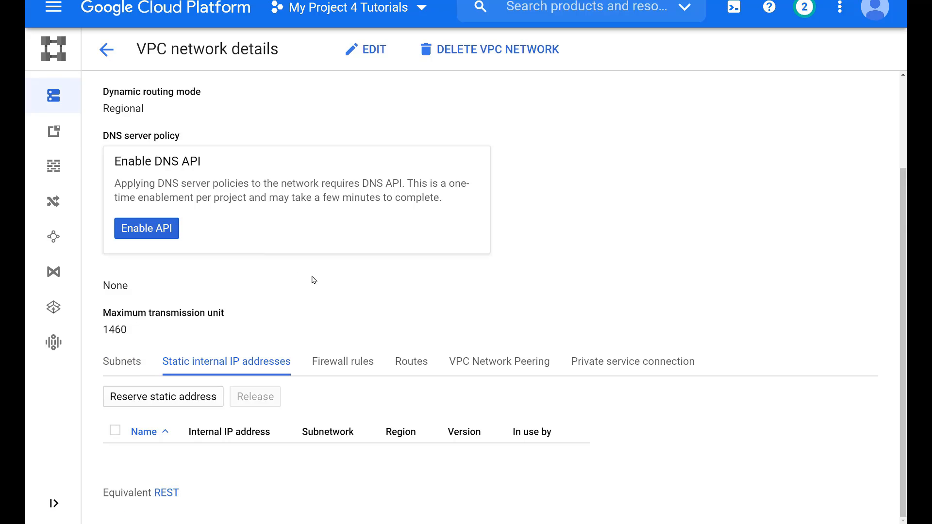
left_click(341, 366)
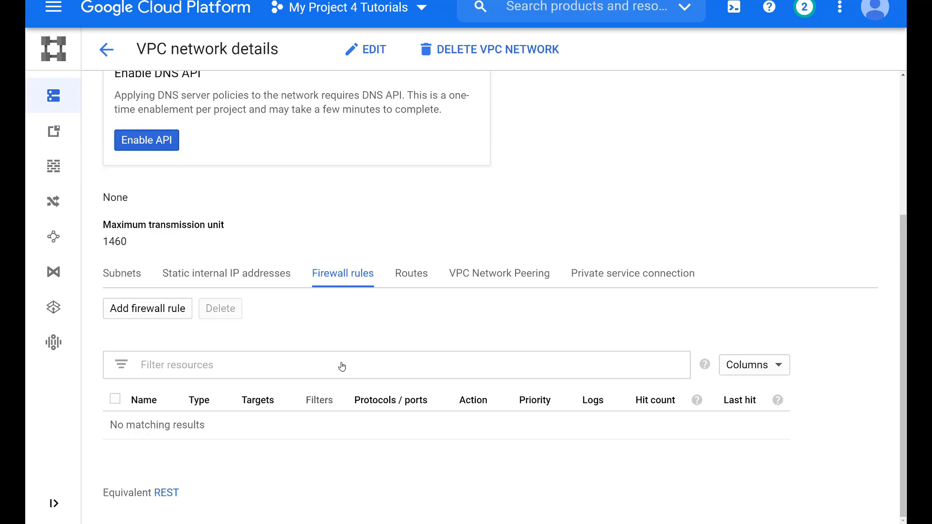
left_click(151, 320)
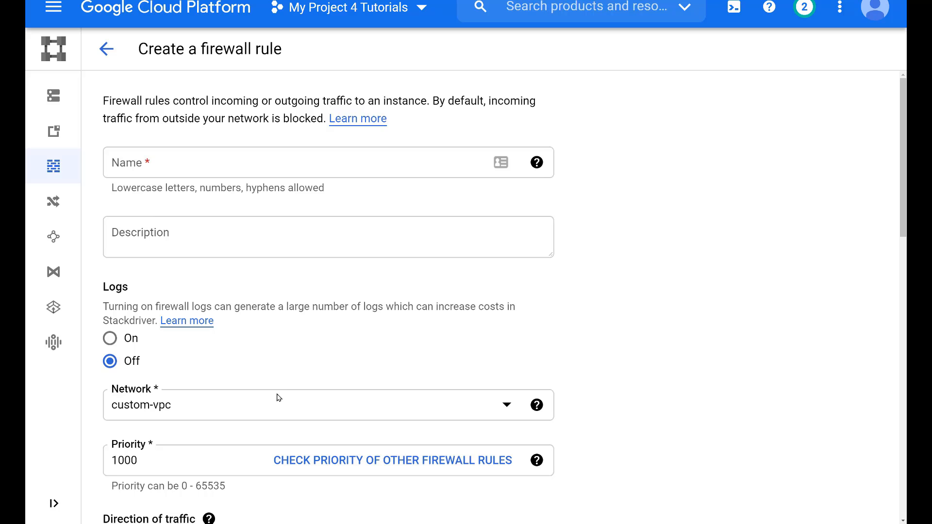
- Set the firewall rule's targets to all instances in the network, keeping the default priority, ingress direction and allow action
scroll(303, 316, "down", 4)
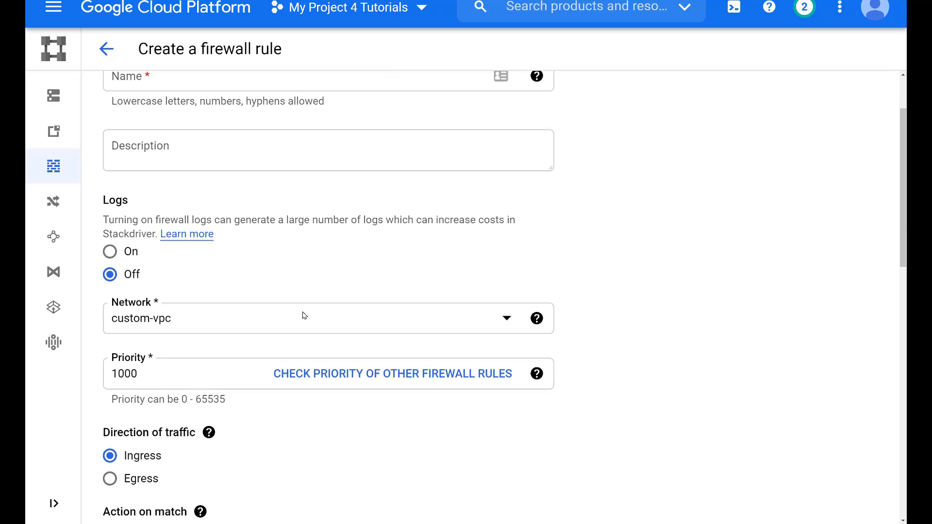
scroll(303, 316, "down", 2)
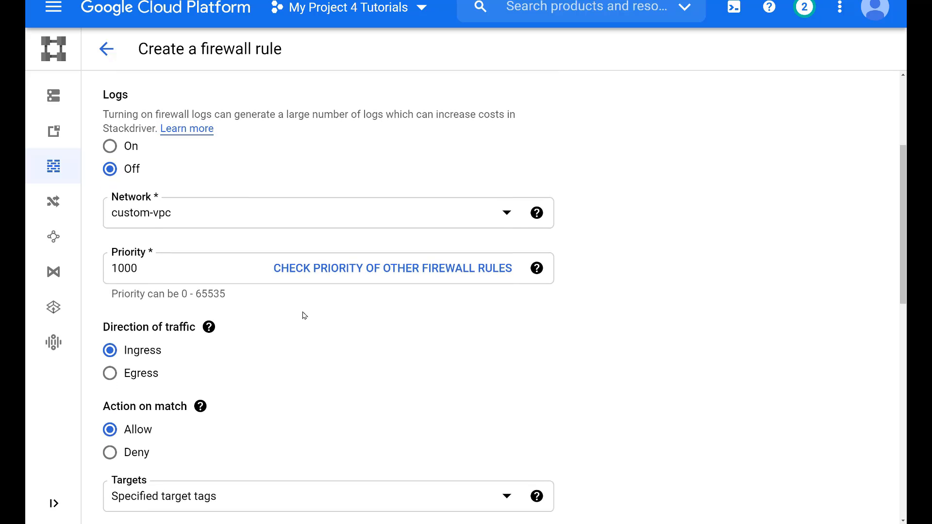
scroll(304, 316, "down", 4)
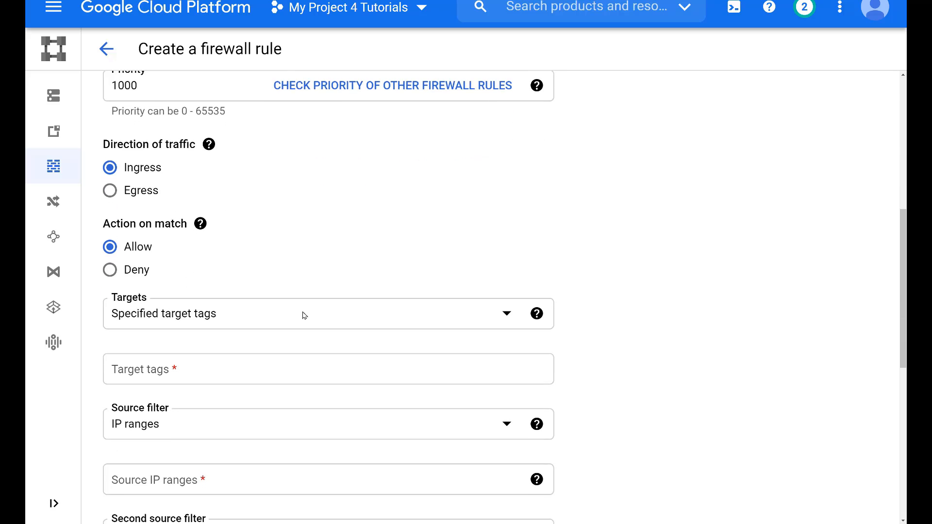
scroll(303, 316, "down", 2)
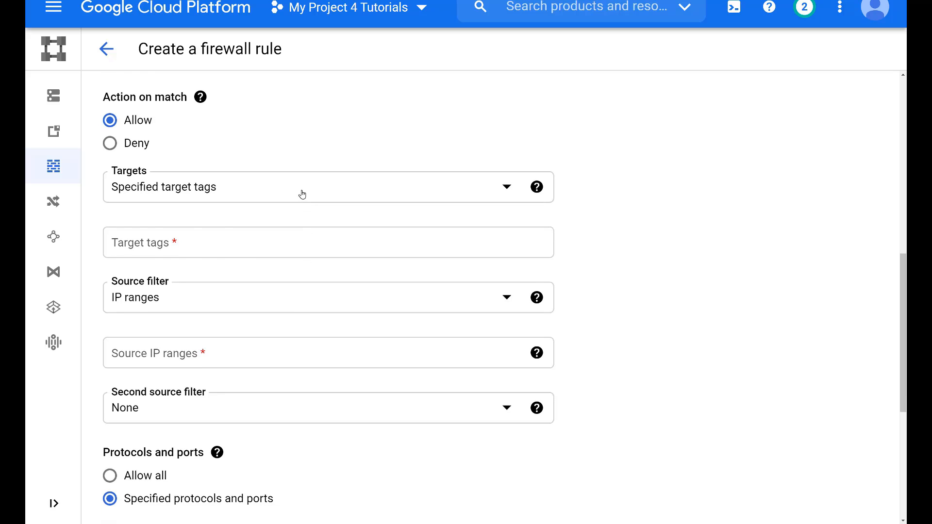
left_click(302, 195)
left_click(252, 199)
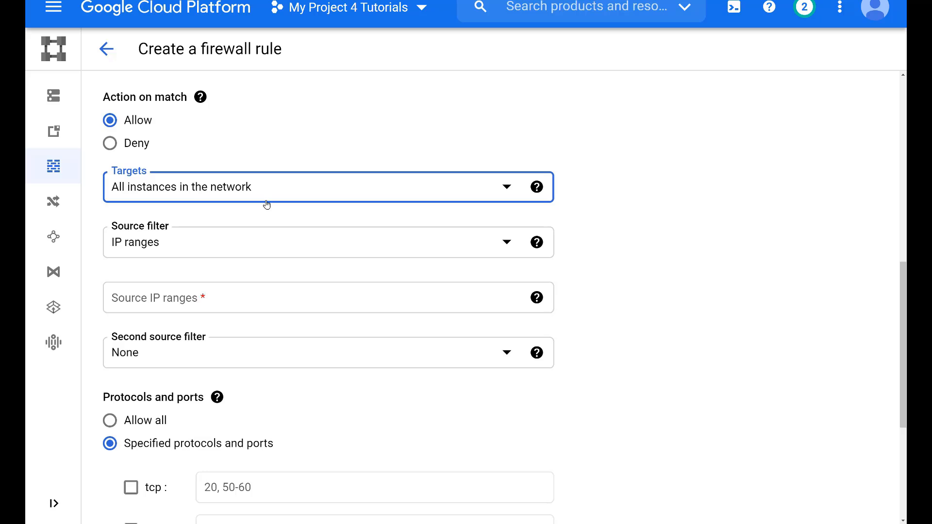
- Enter allow-icmp-all as both the description and the name of the firewall rule
scroll(277, 214, "up", 10)
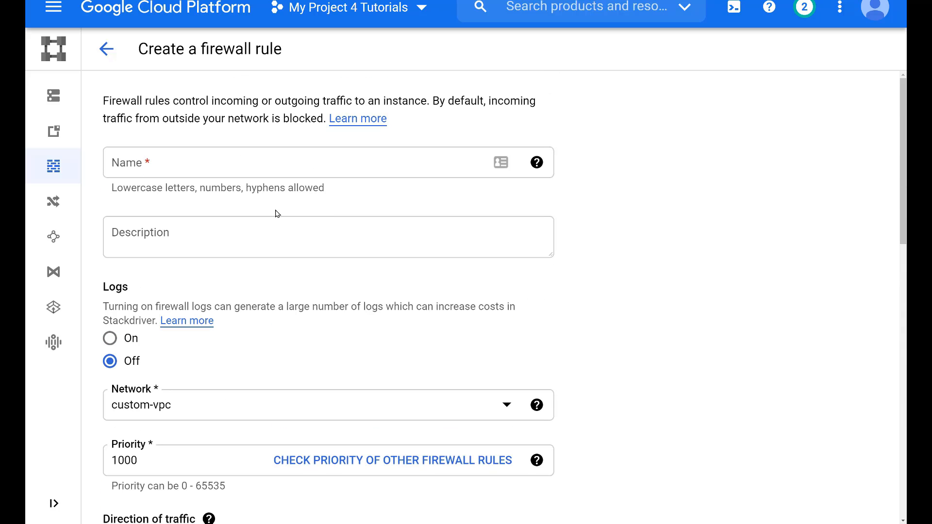
left_click(229, 243)
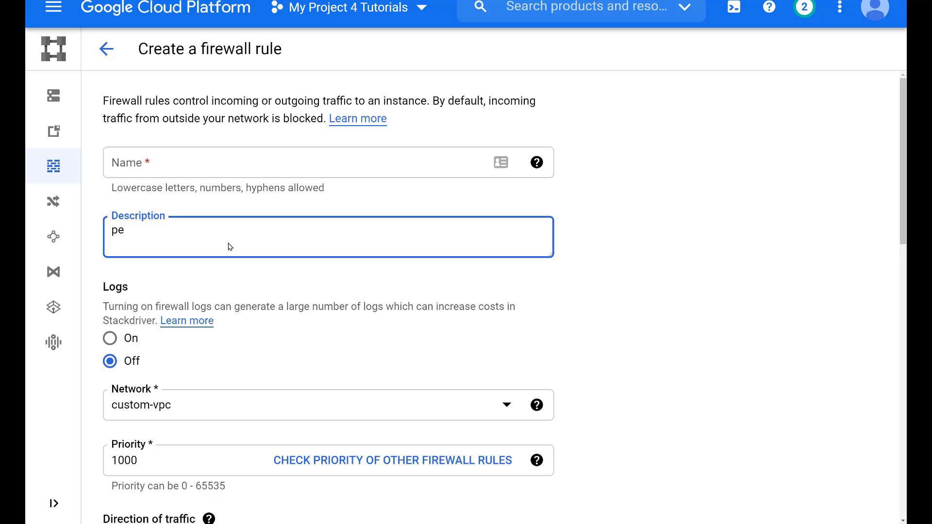
type("allow-icmp-all")
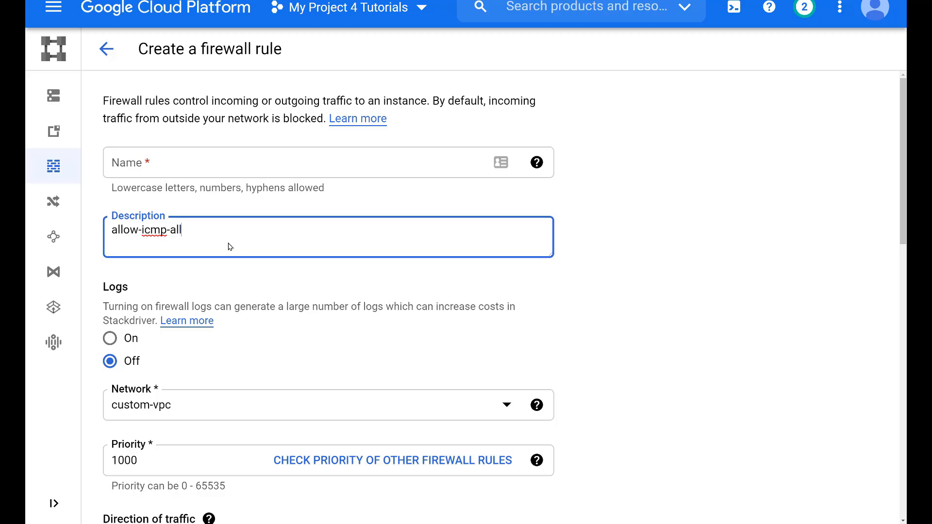
key("ctrl+a")
key("ctrl+c")
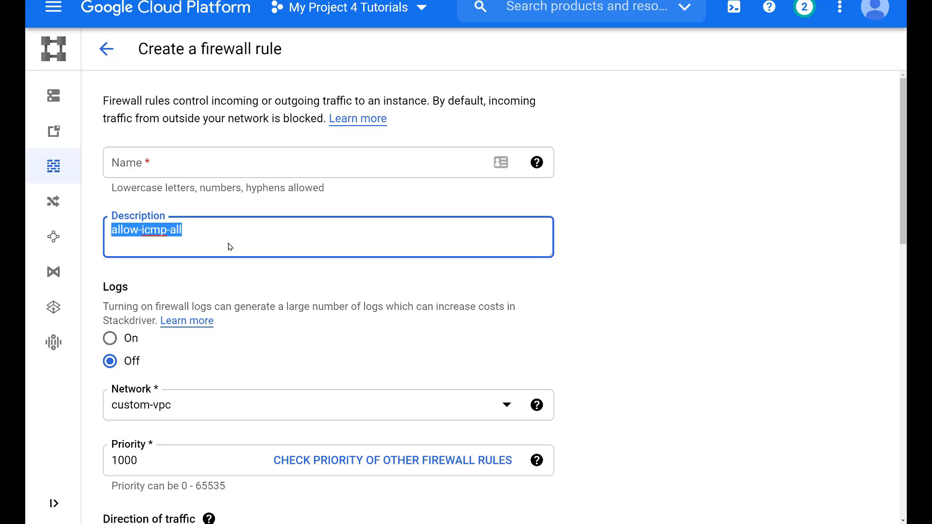
left_click(178, 166)
key("ctrl+v")
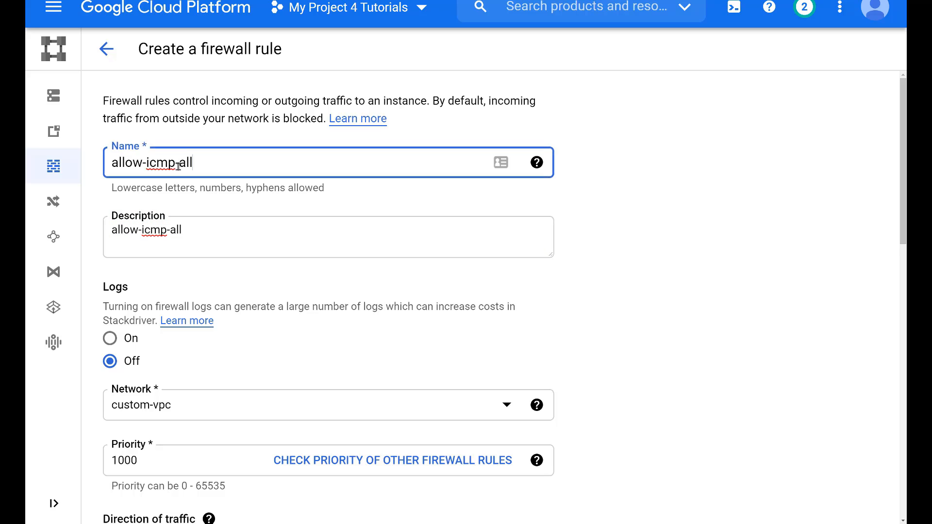
- Set the firewall rule's source IP range to 0.0.0.0/0
scroll(204, 265, "down", 6)
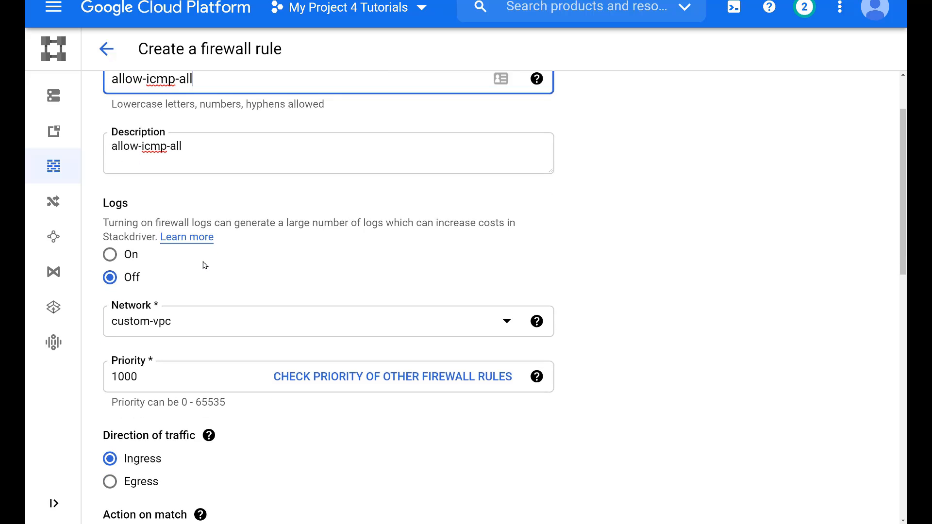
scroll(204, 265, "down", 6)
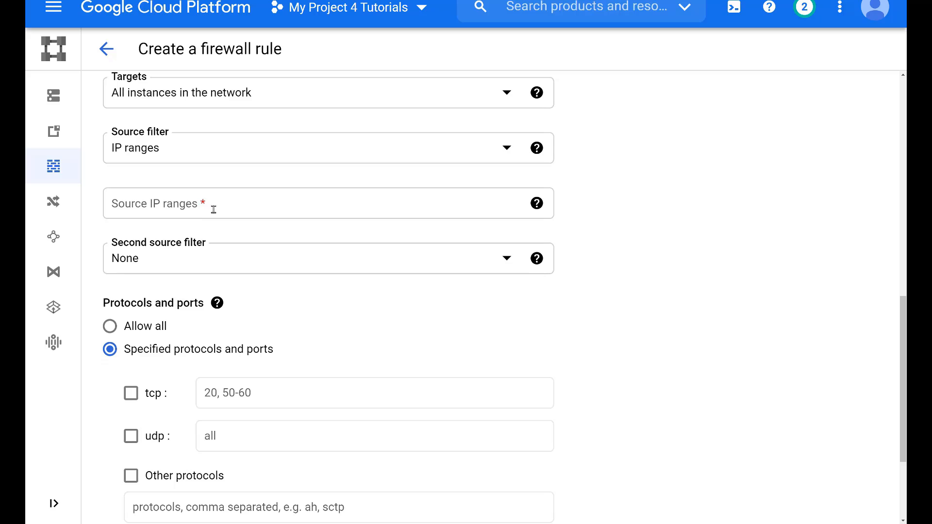
left_click(214, 210)
type("0.0.0.0/0")
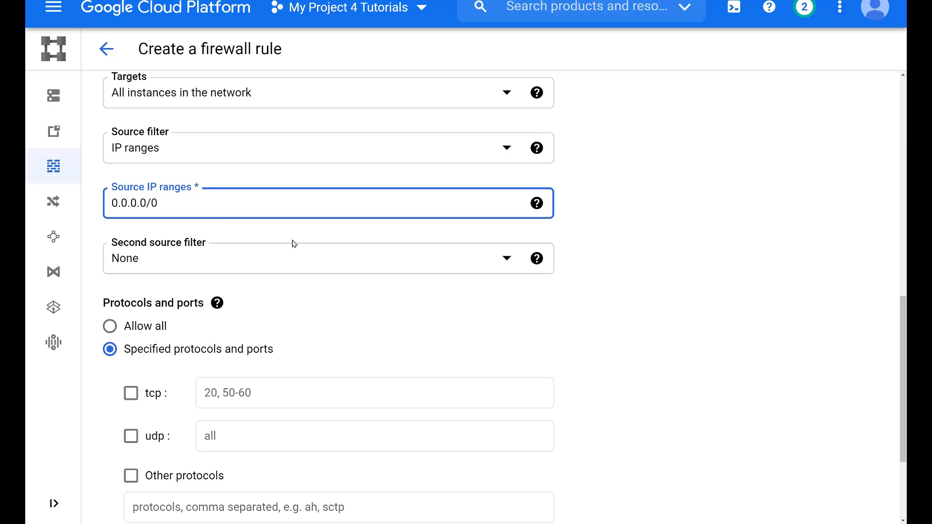
- Allow icmp as the rule's other protocol and create the firewall rule
scroll(300, 262, "down", 3)
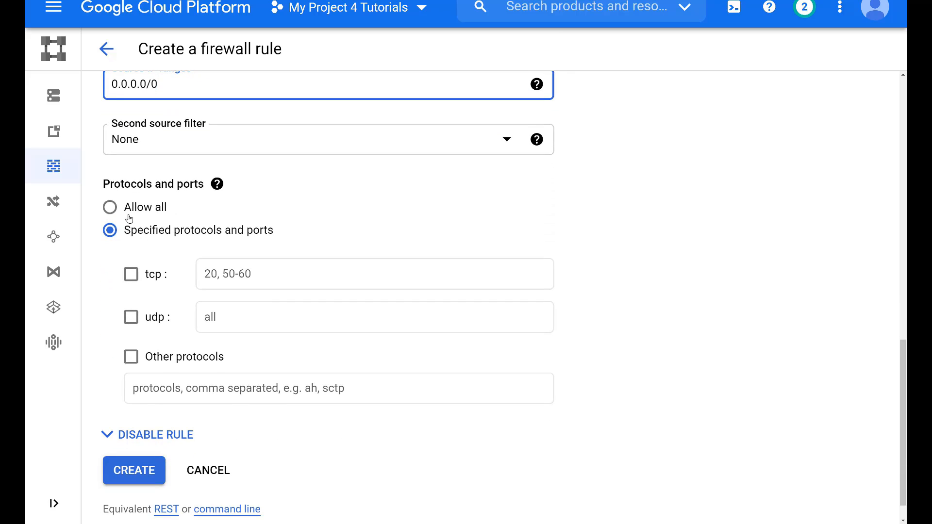
left_click(131, 360)
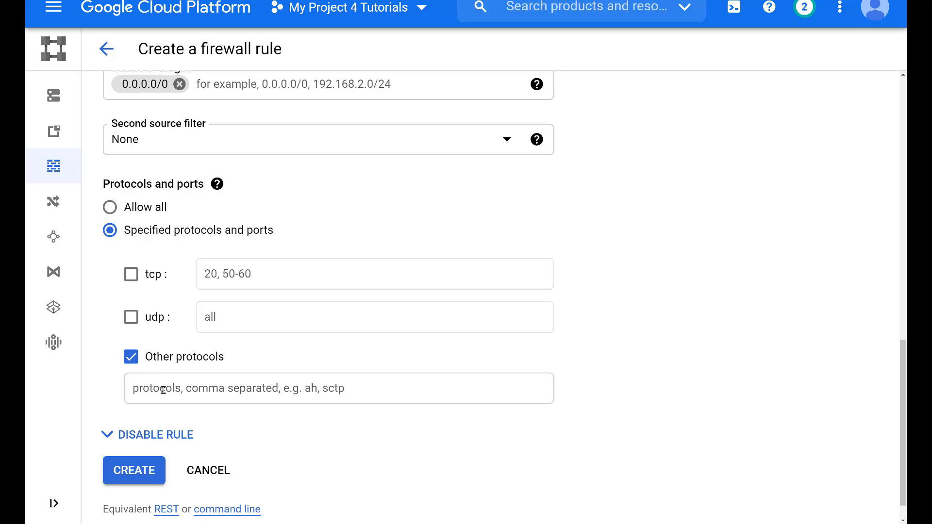
left_click(163, 390)
type("ic")
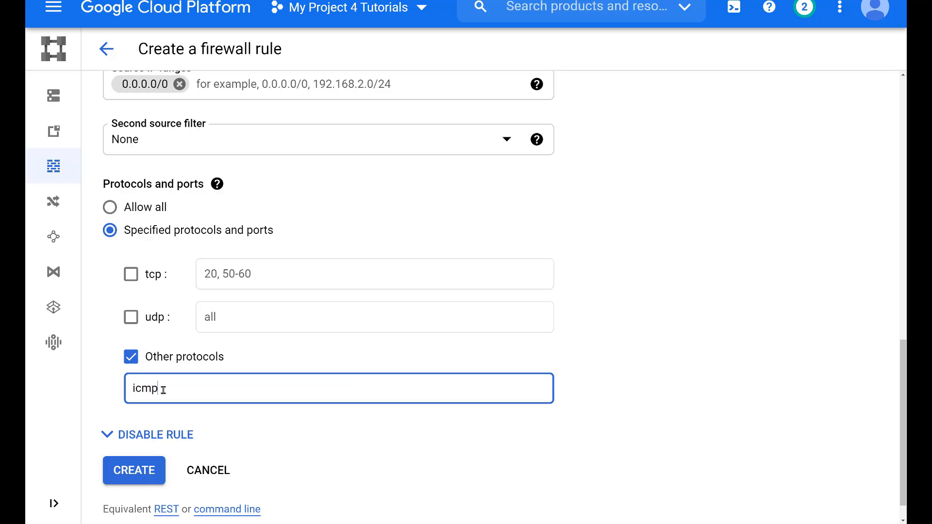
type("mp")
scroll(263, 389, "down", 1)
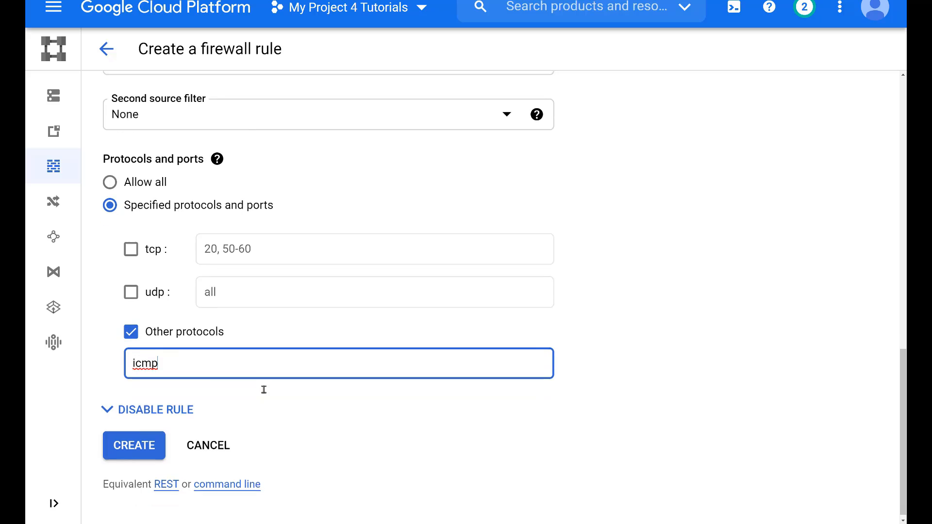
left_click(135, 446)
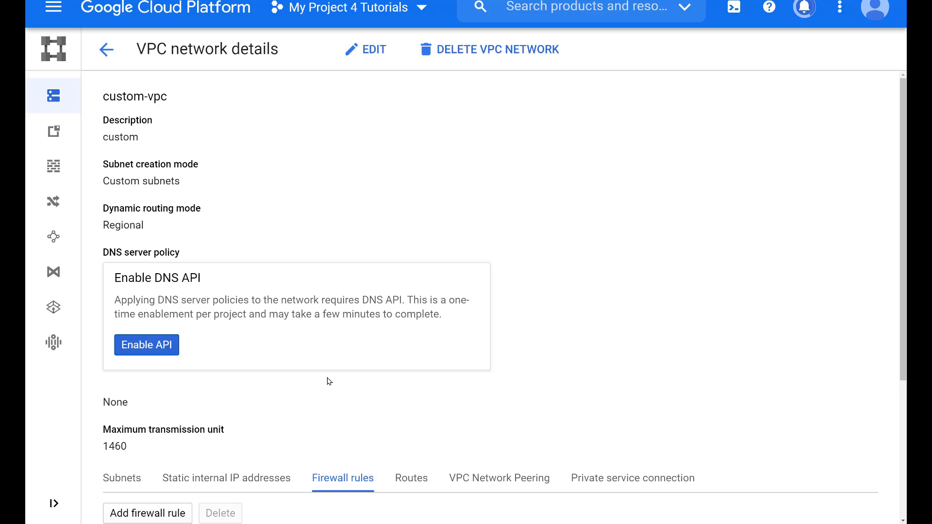
- Review the firewall rules, routes and VPC network peering of custom-vpc
scroll(329, 382, "down", 2)
scroll(329, 382, "down", 2)
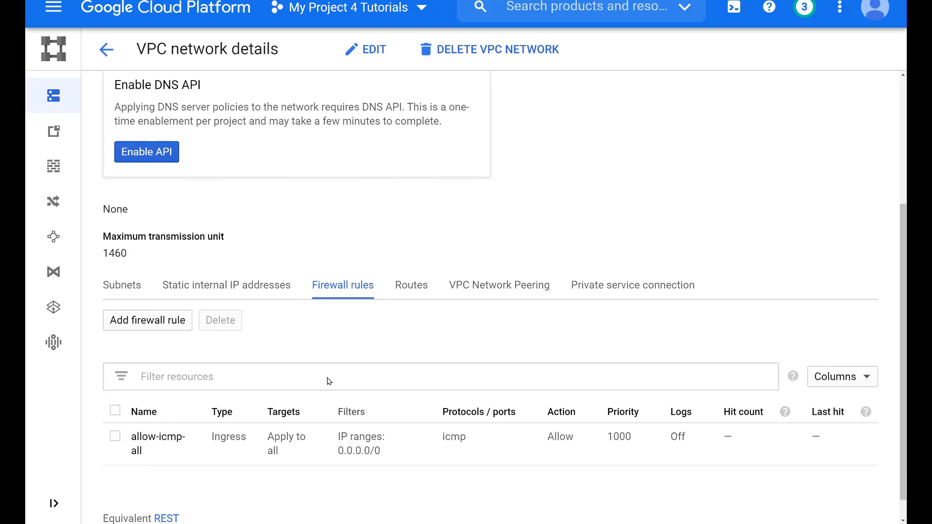
left_click(409, 263)
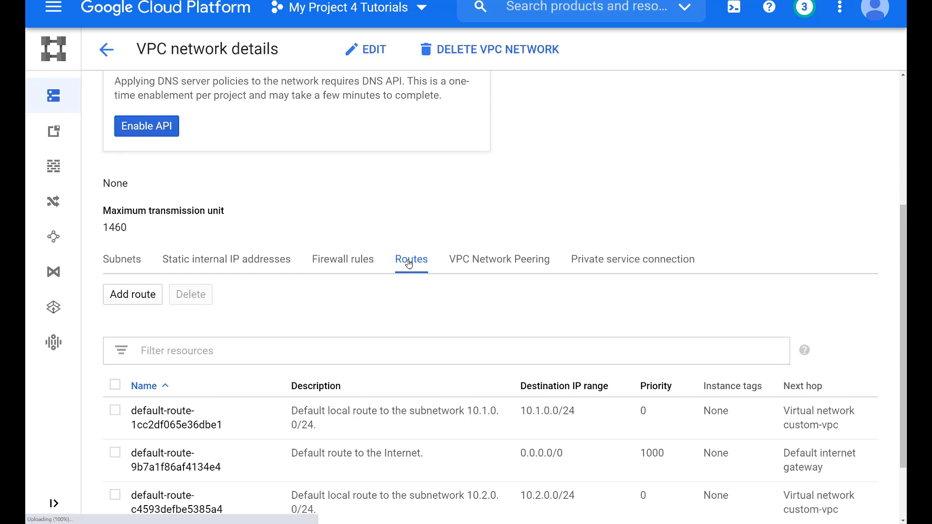
scroll(405, 316, "down", 2)
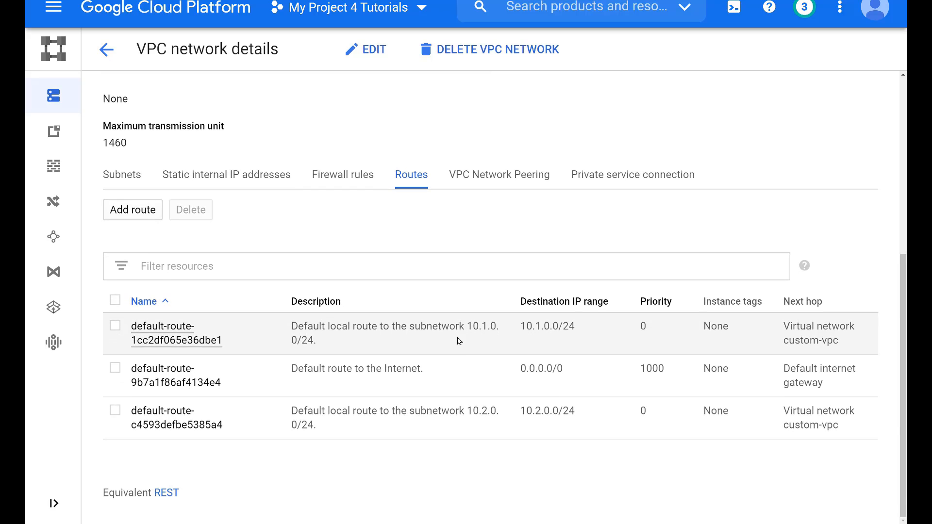
left_click(485, 176)
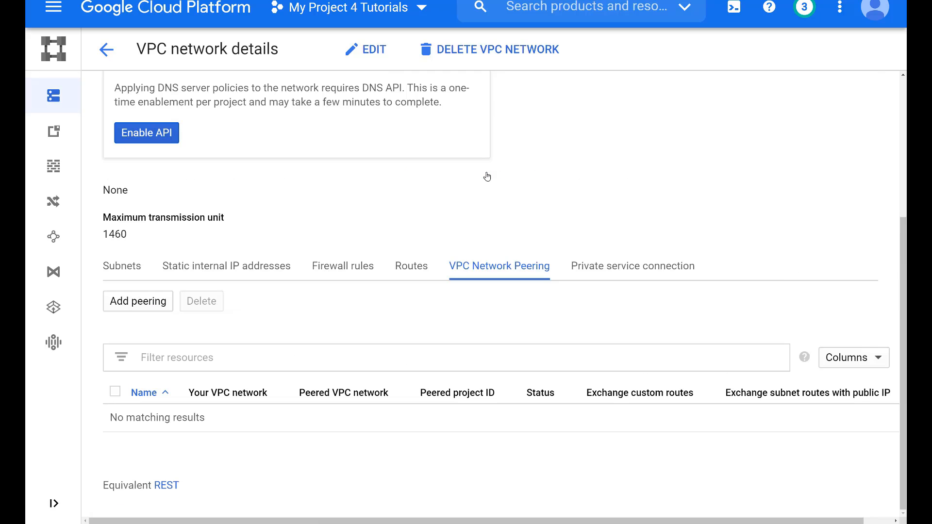
scroll(487, 176, "up", 4)
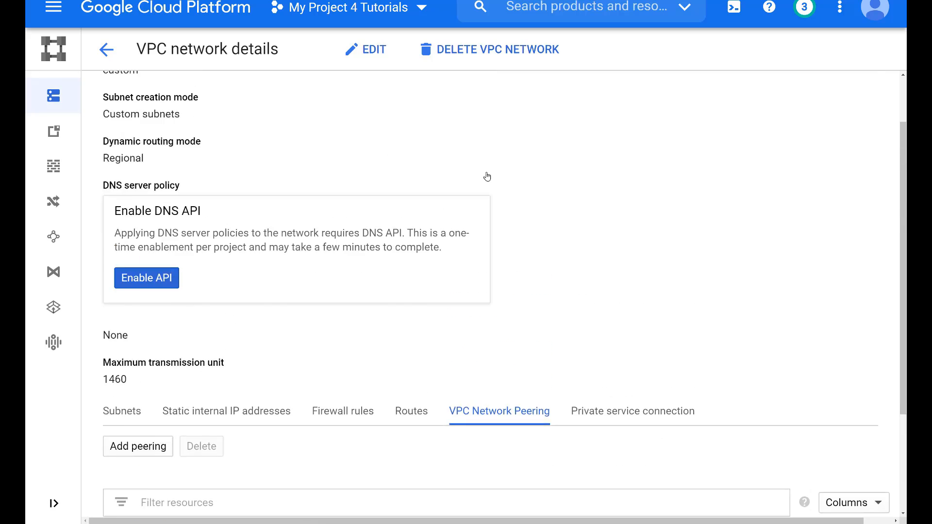
- Open the project's overall firewall list and examine the rules of the custom-vpc and default networks
mouse_move(54, 141)
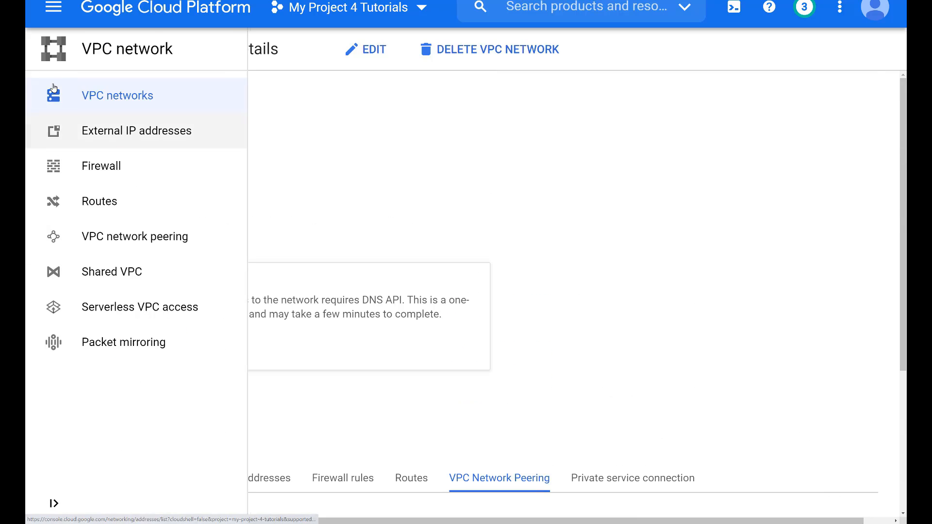
left_click(87, 168)
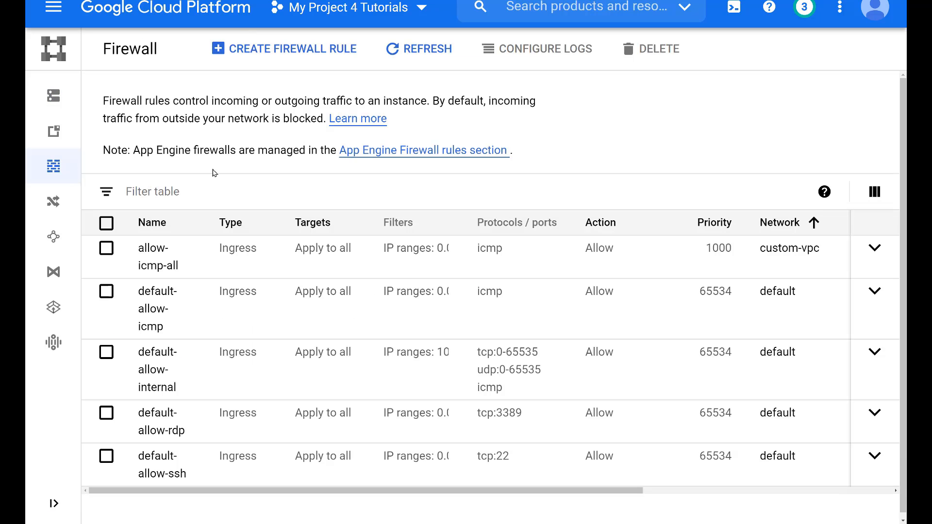
scroll(269, 173, "down", 1)
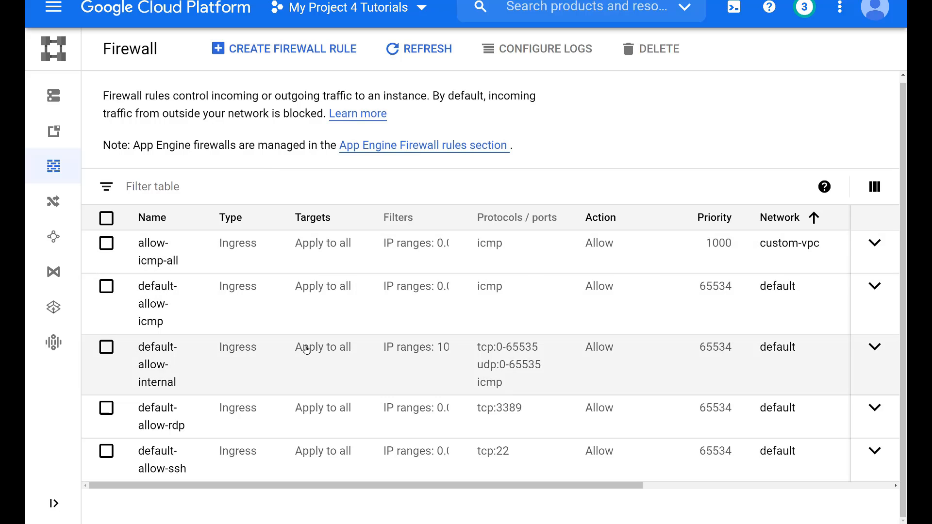
scroll(307, 349, "up", 1)
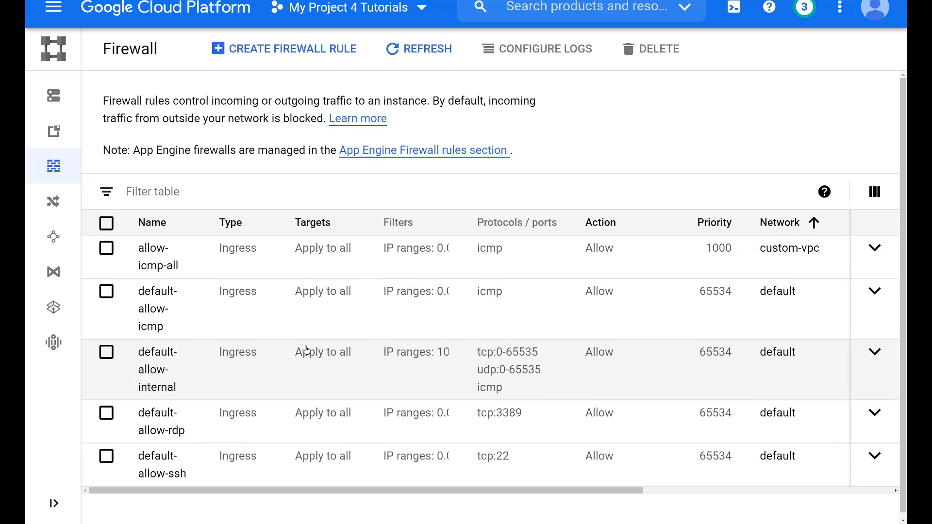
mouse_move(57, 103)
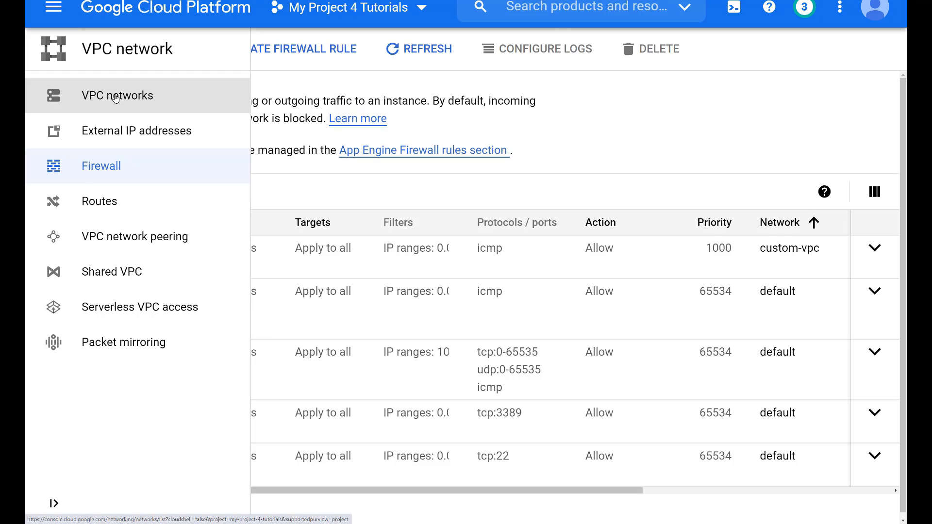
- Open the project's overall route list and filter it to the routes of the custom-vpc network
left_click(103, 206)
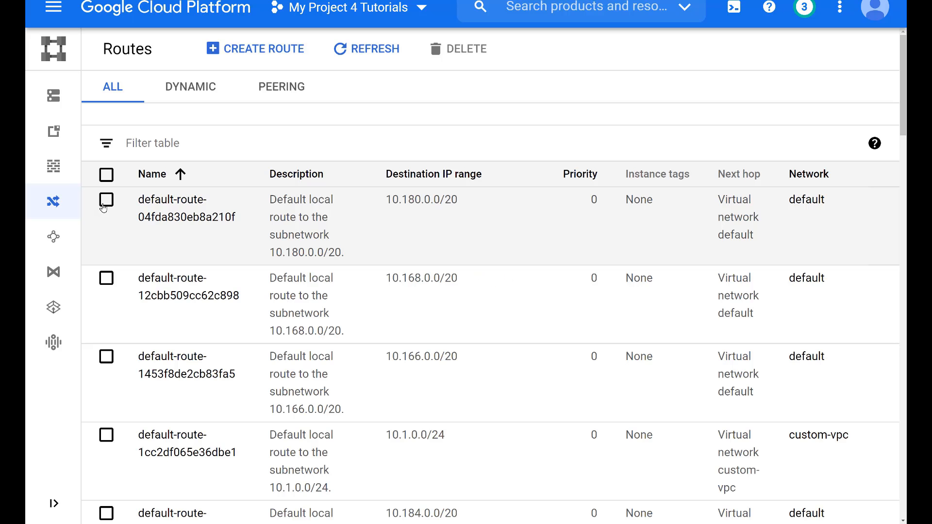
scroll(281, 125, "down", 1)
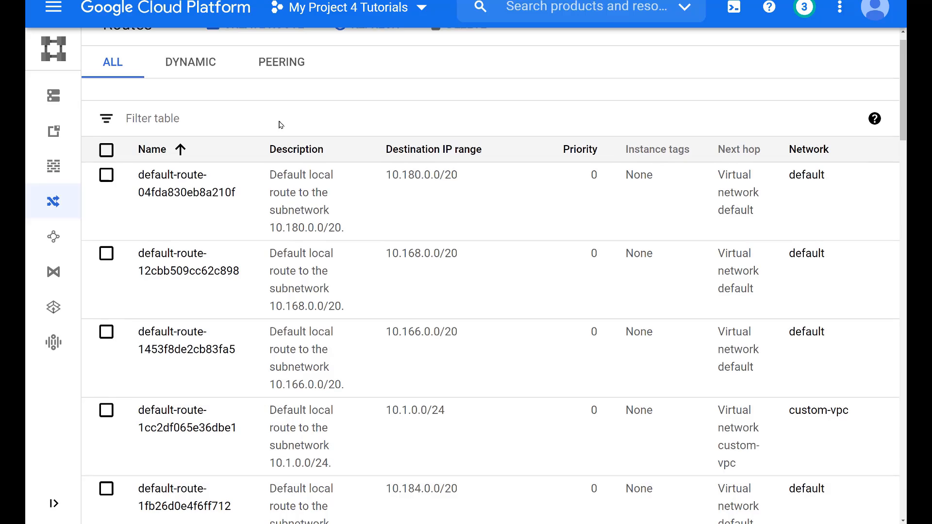
scroll(281, 125, "up", 1)
scroll(280, 125, "up", 1)
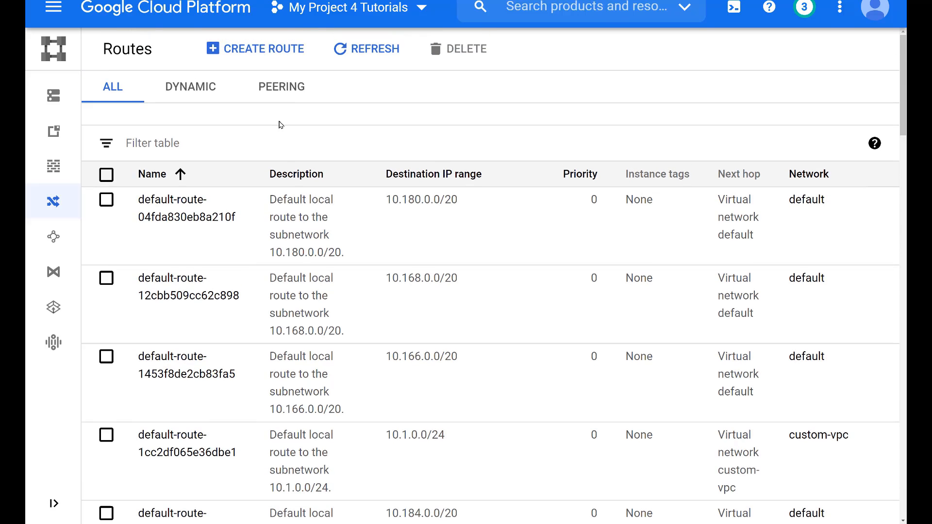
left_click(106, 144)
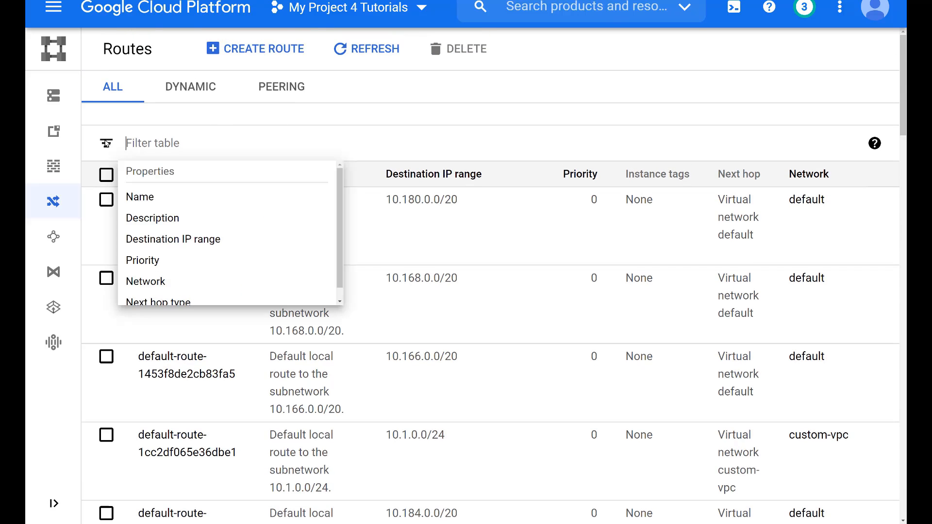
scroll(216, 260, "down", 1)
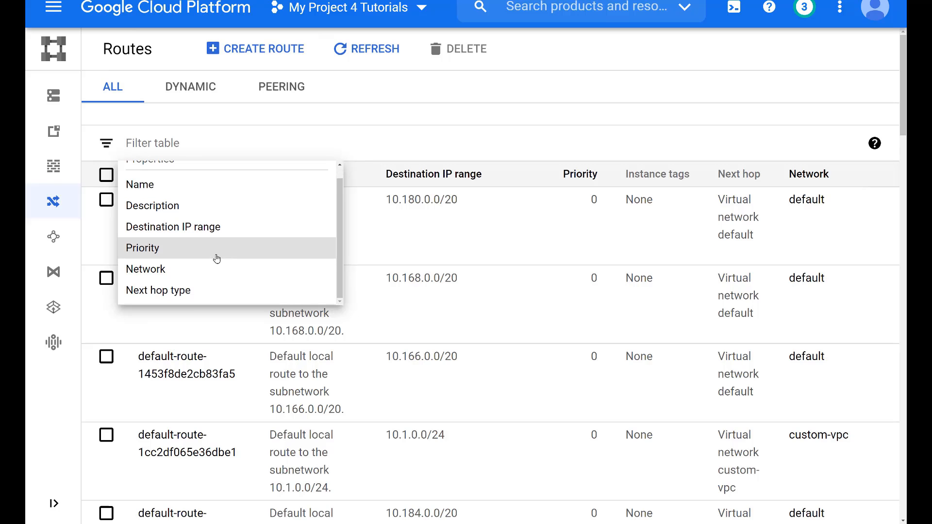
left_click(192, 270)
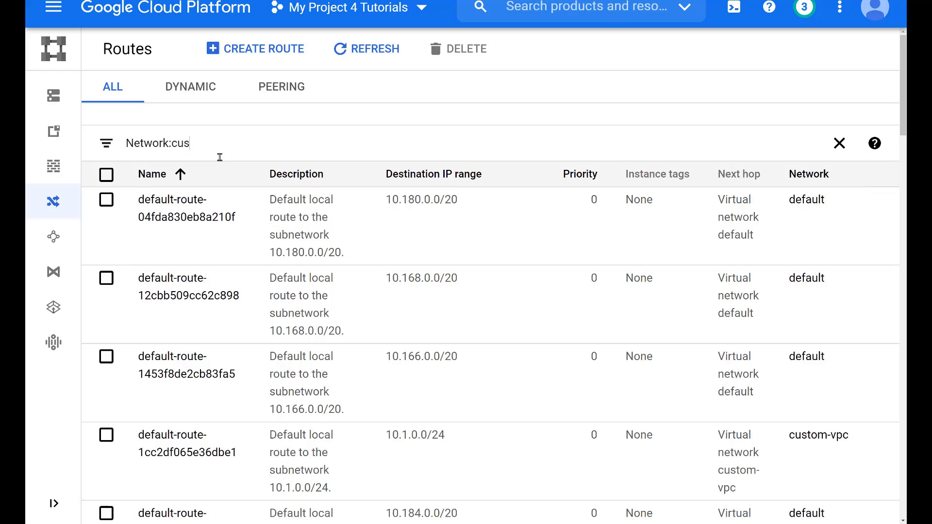
type("custom-vpc")
key("Return")
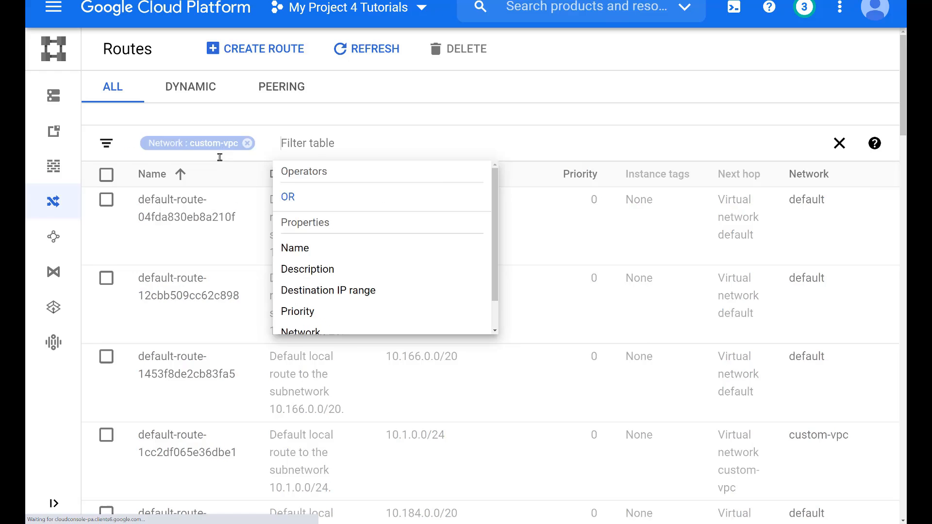
left_click(299, 449)
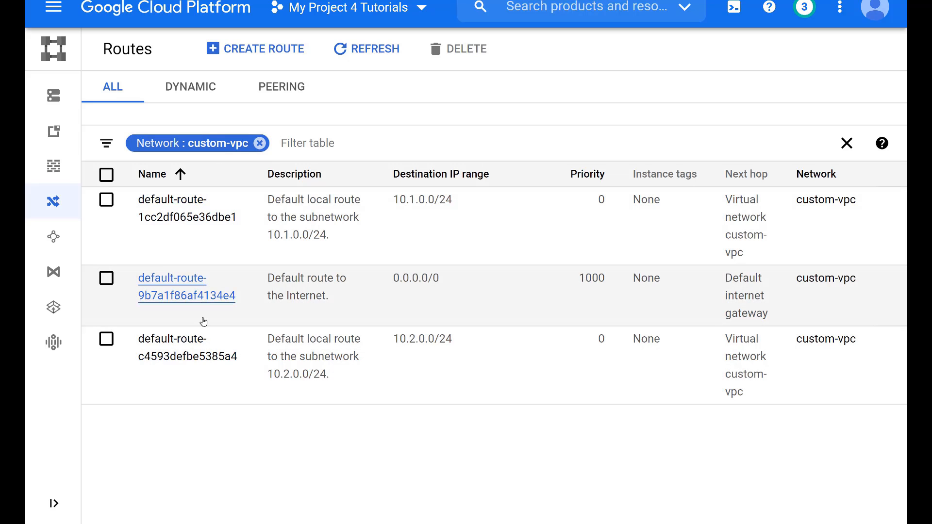
- Return to the firewall rules list, toggle its network sort order, and expand the details of the allow-icmp-all rule
left_click(56, 167)
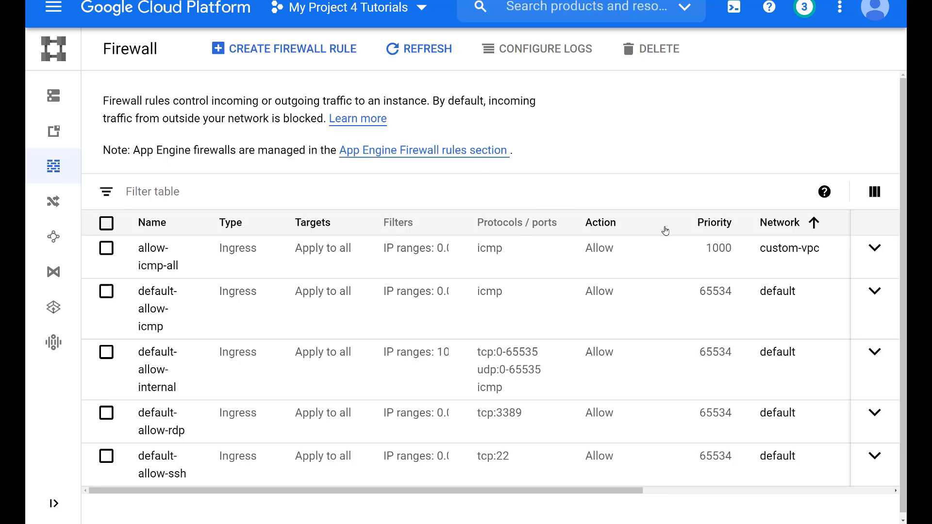
left_click(813, 223)
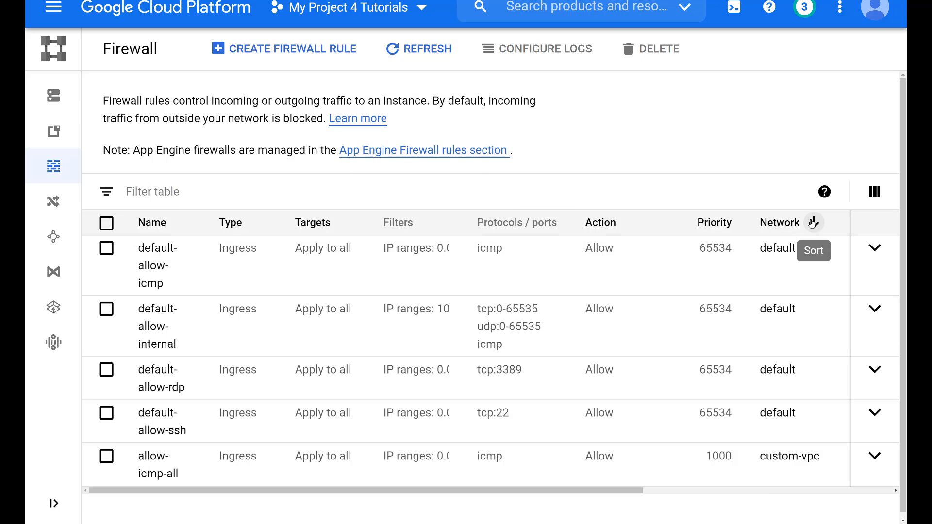
left_click(813, 222)
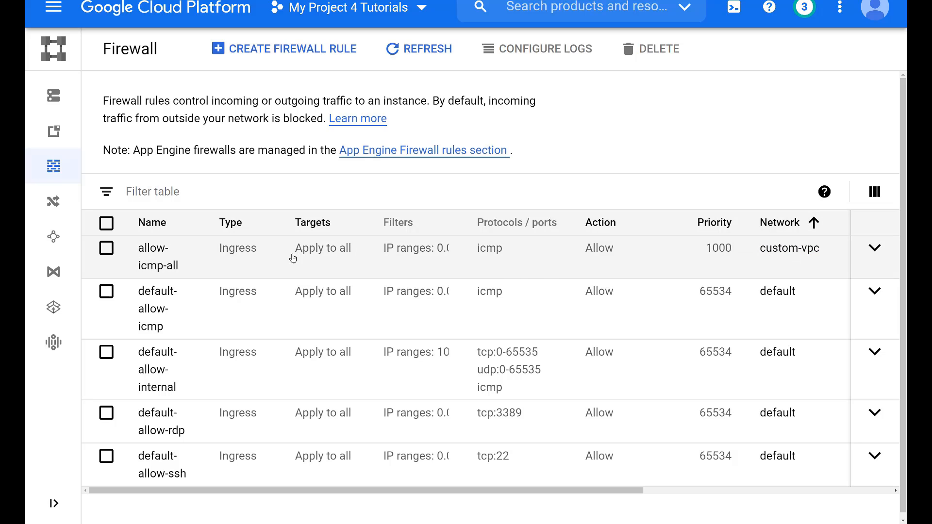
left_click(875, 248)
- Switch to the Compute Engine VM instances page and start creating a new VM instance
mouse_move(53, 142)
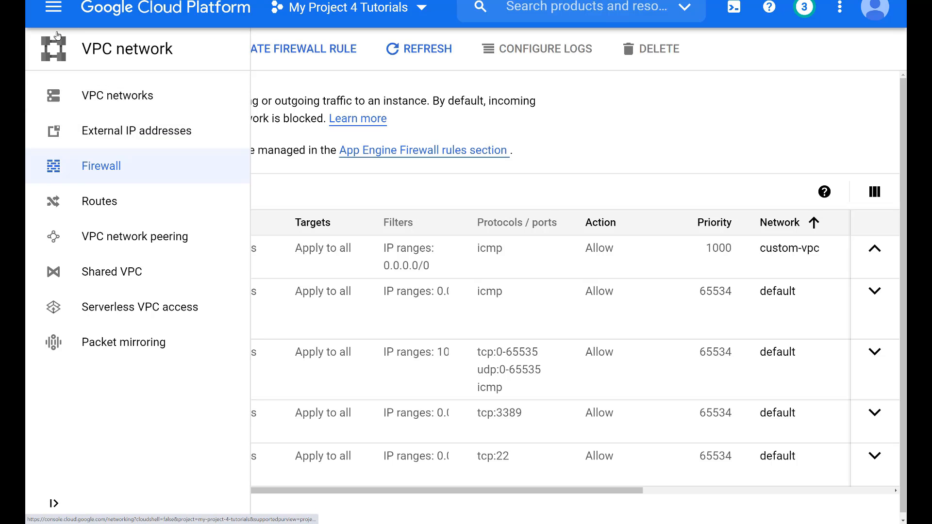
left_click(55, 14)
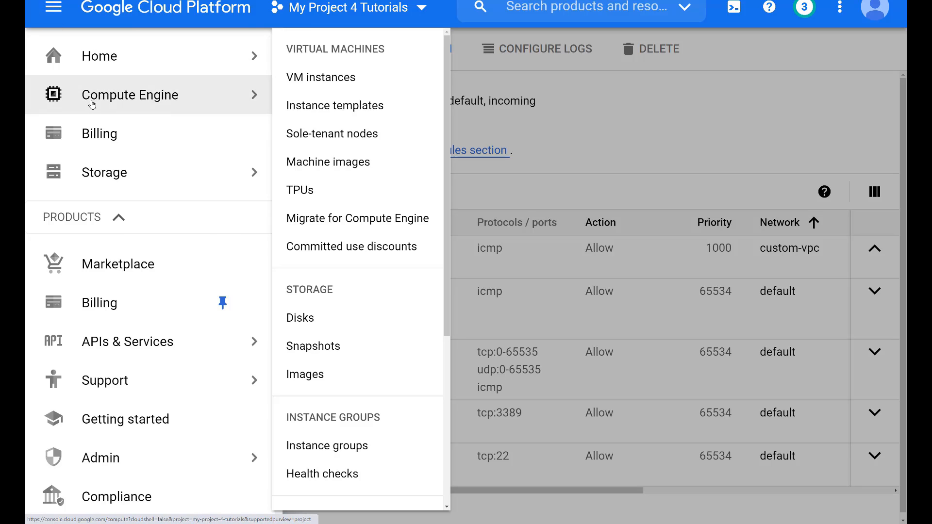
left_click(92, 104)
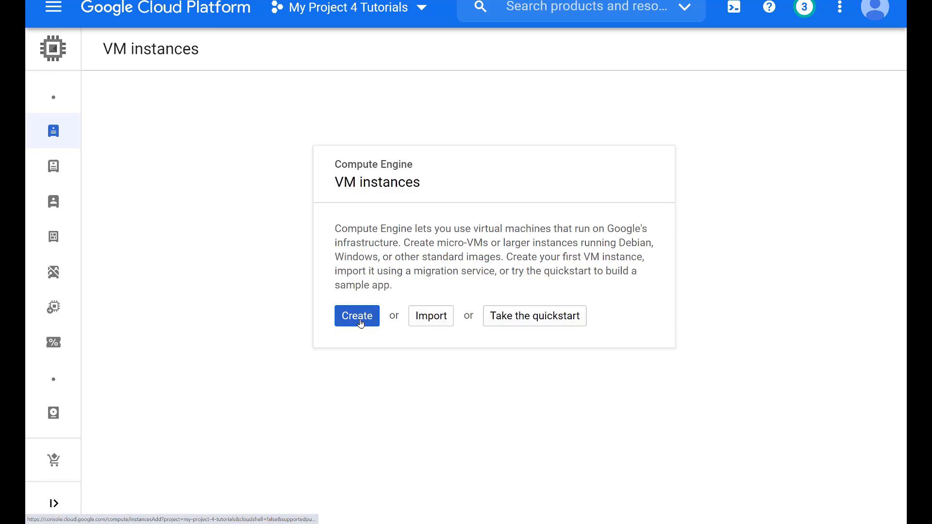
left_click(359, 322)
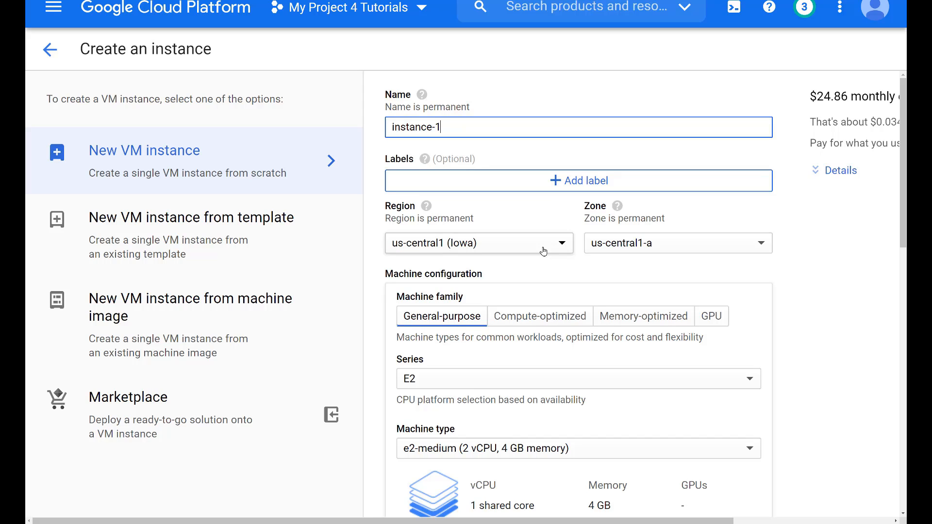
- In the instance's advanced networking options, set the network interface to custom-vpc with the us-central1 (10.1.0.0/24) subnetwork
scroll(557, 285, "down", 2)
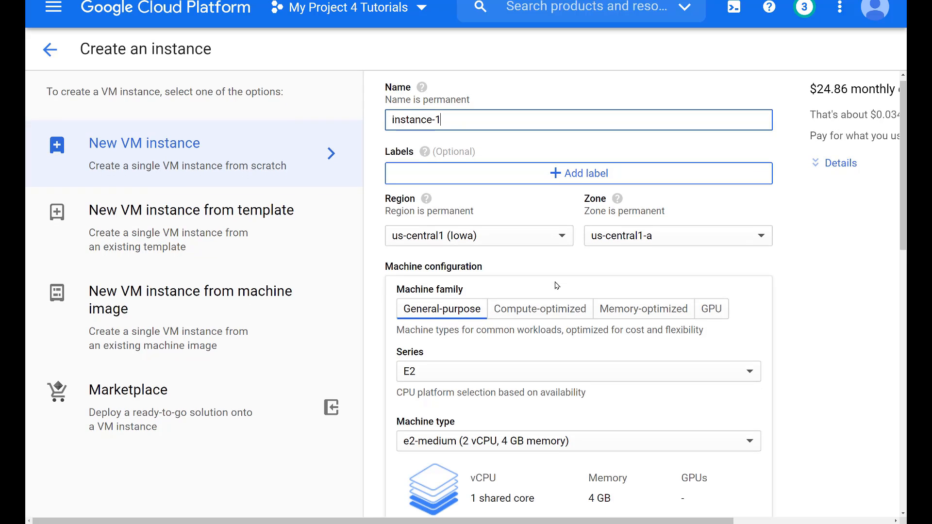
scroll(557, 286, "down", 5)
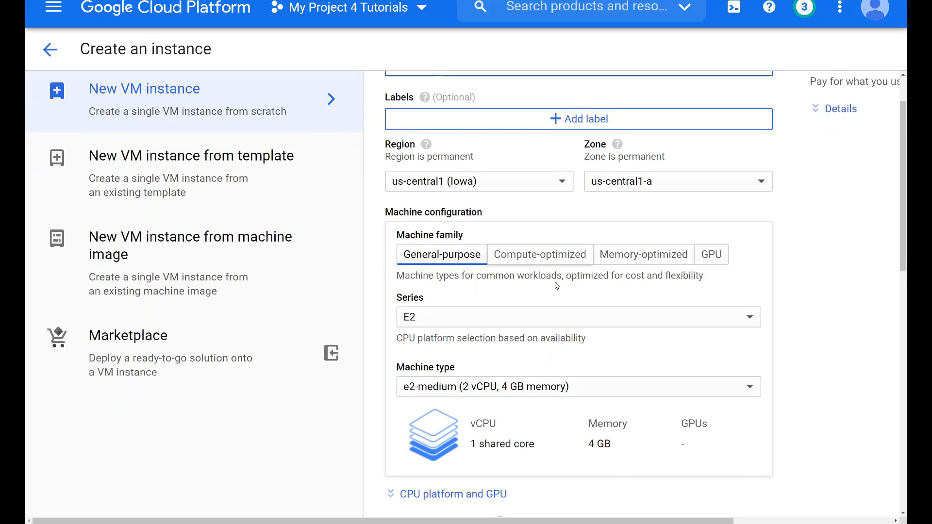
scroll(557, 286, "down", 8)
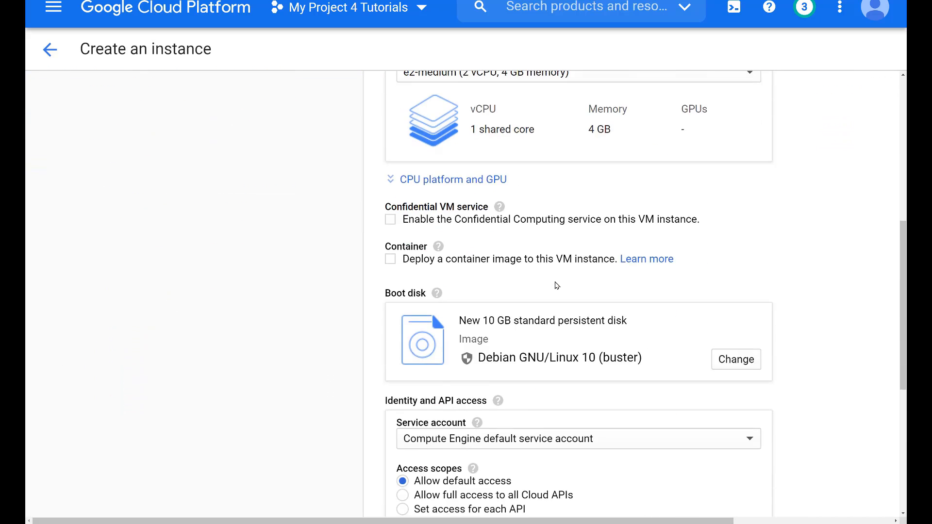
scroll(557, 285, "down", 1)
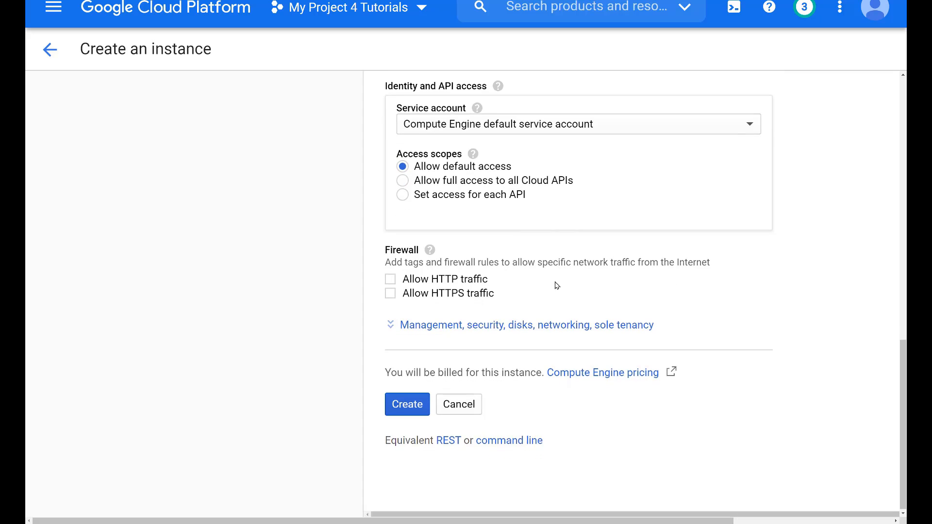
left_click(480, 325)
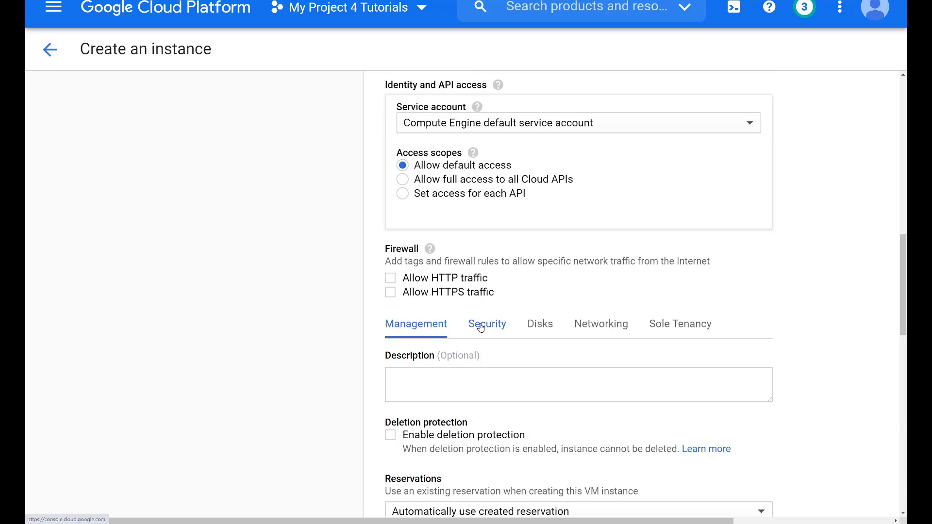
scroll(482, 326, "down", 1)
left_click(592, 287)
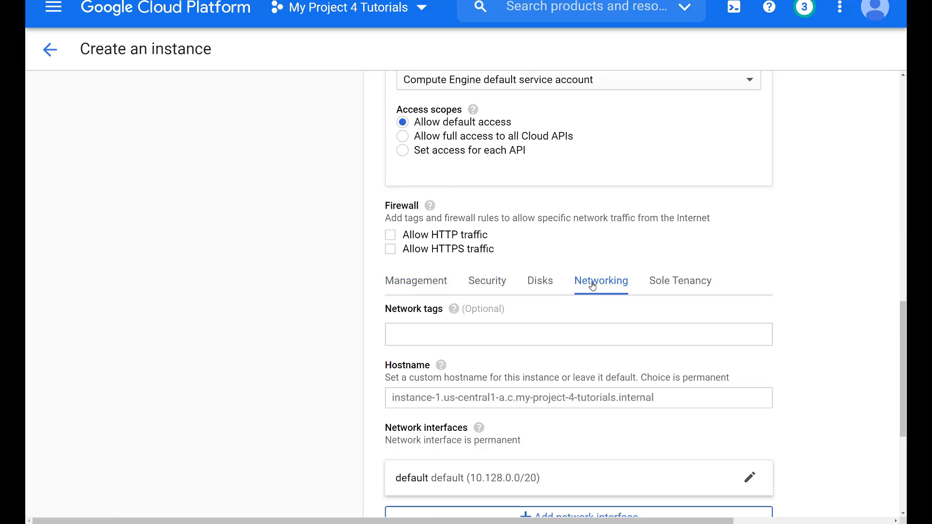
scroll(541, 354, "down", 1)
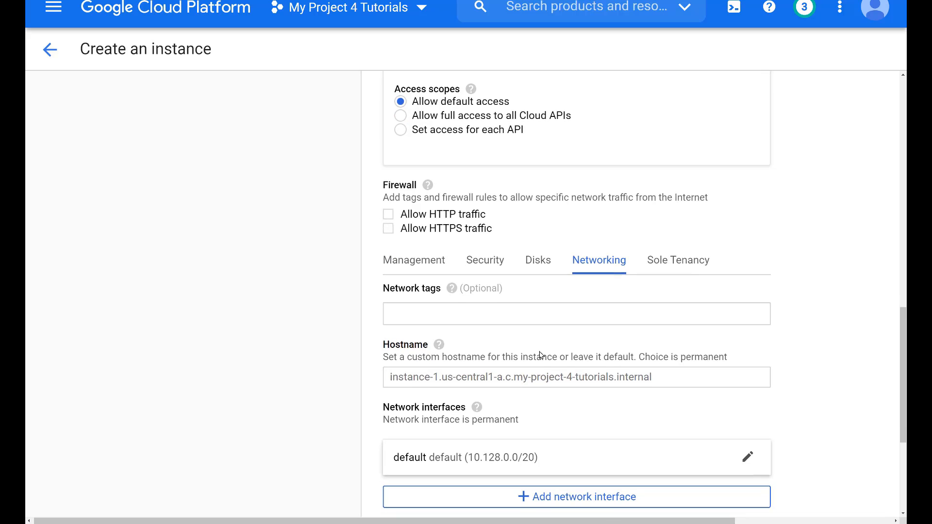
scroll(540, 354, "down", 2)
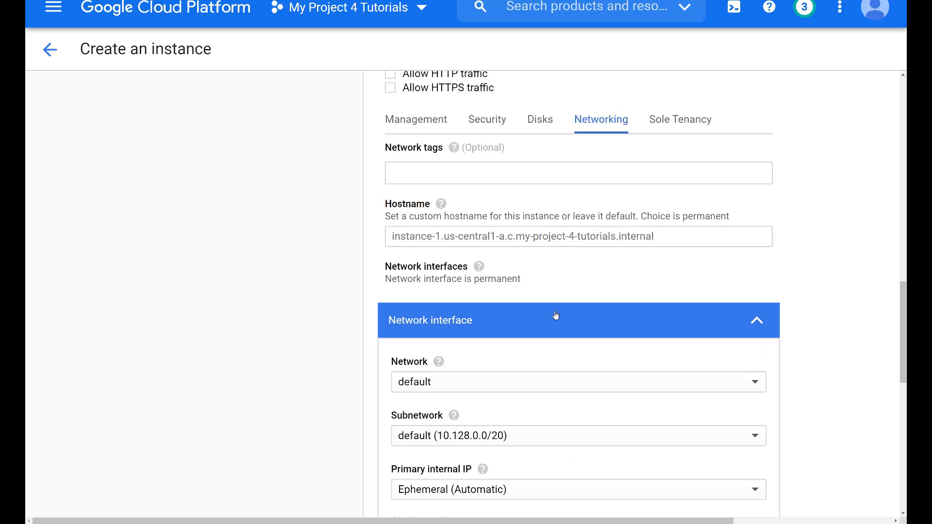
scroll(556, 316, "down", 3)
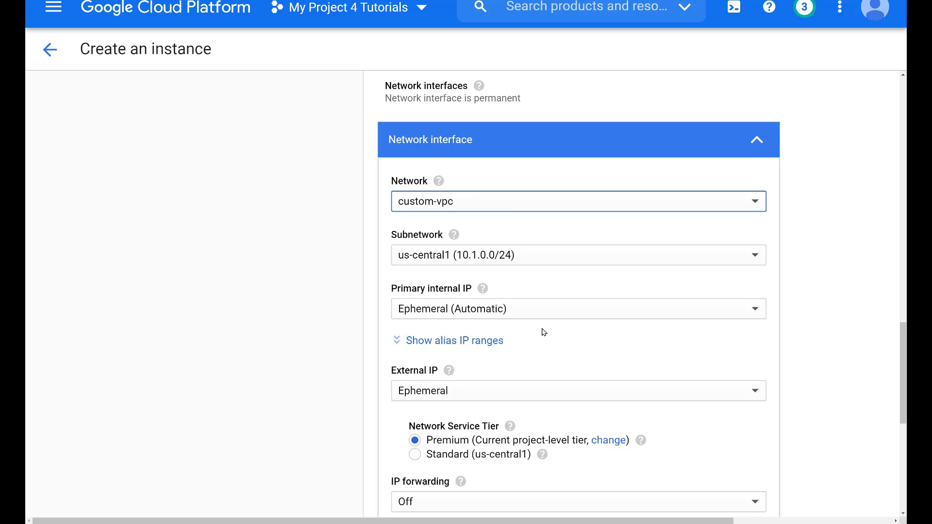
scroll(544, 331, "down", 1)
scroll(544, 332, "down", 2)
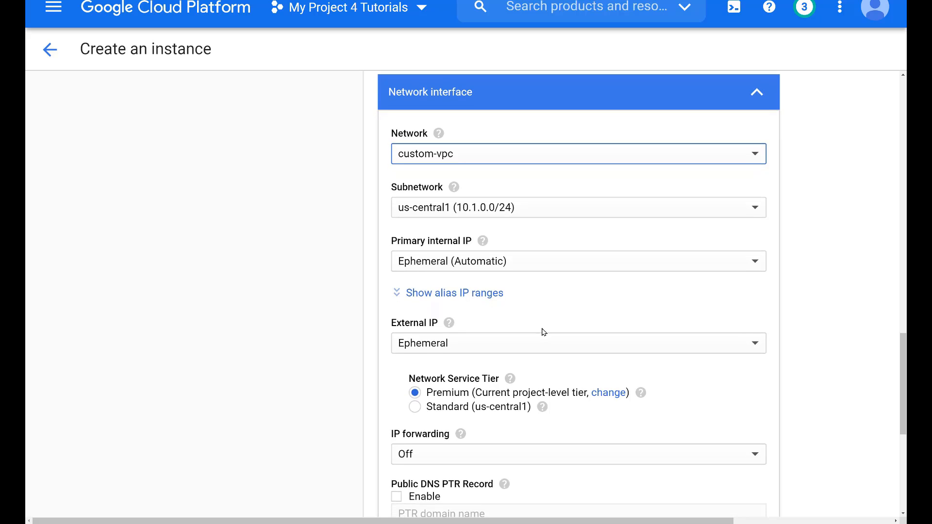
scroll(543, 332, "down", 2)
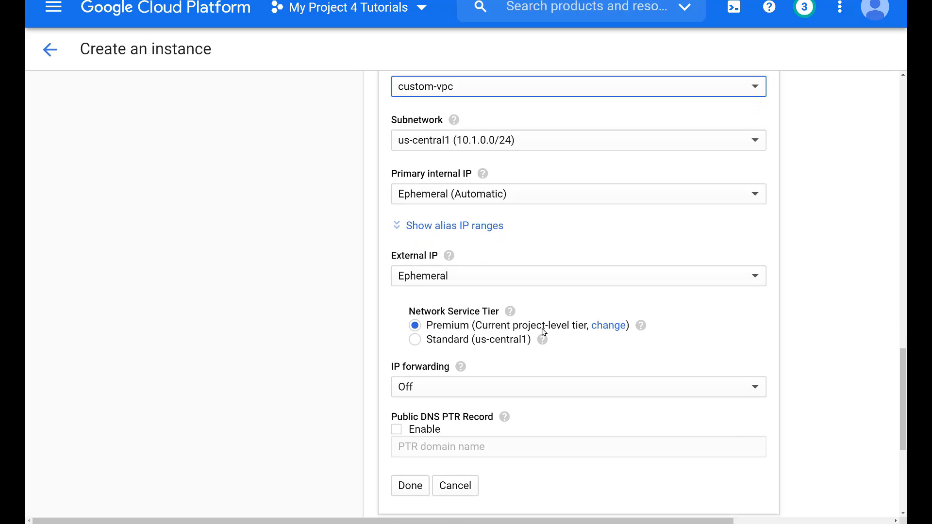
scroll(544, 332, "down", 2)
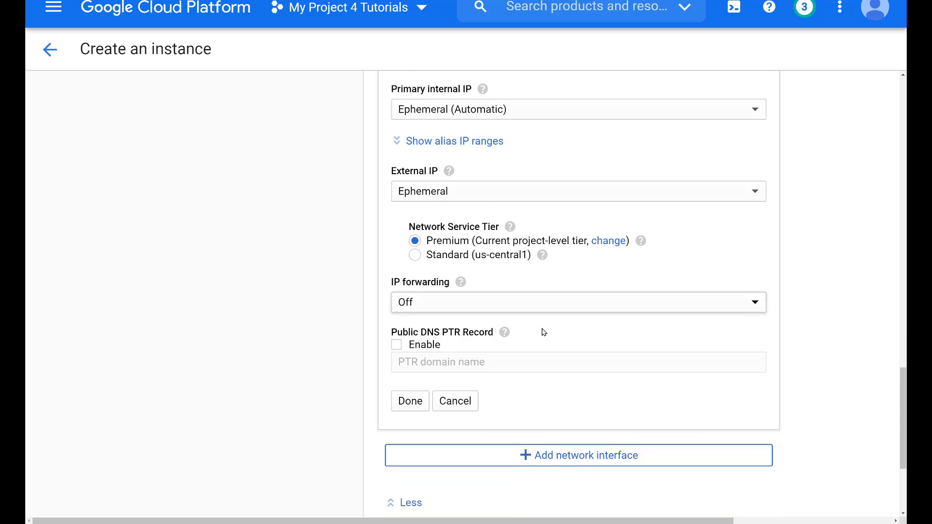
- Set the new instance's machine type to e2-micro (2 vCPU, 1 GB memory) and return to its network interface settings
scroll(544, 332, "up", 8)
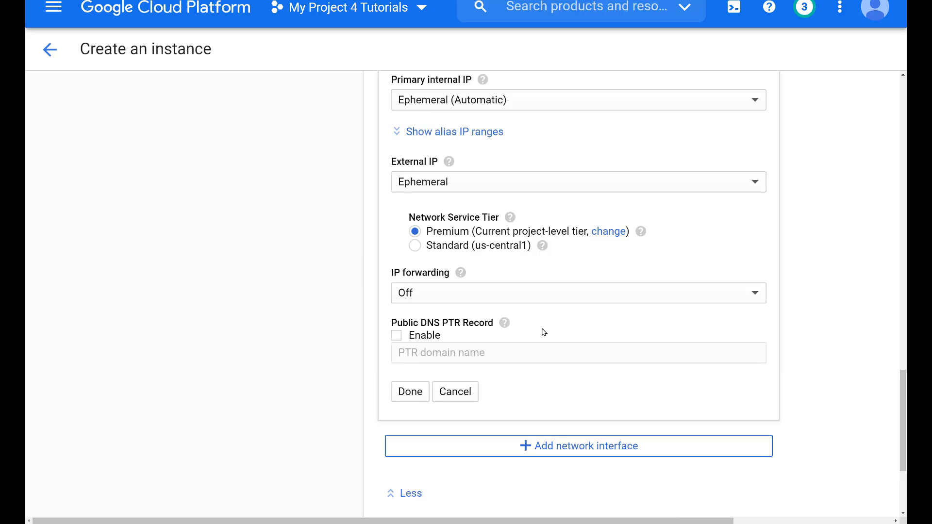
scroll(543, 332, "up", 12)
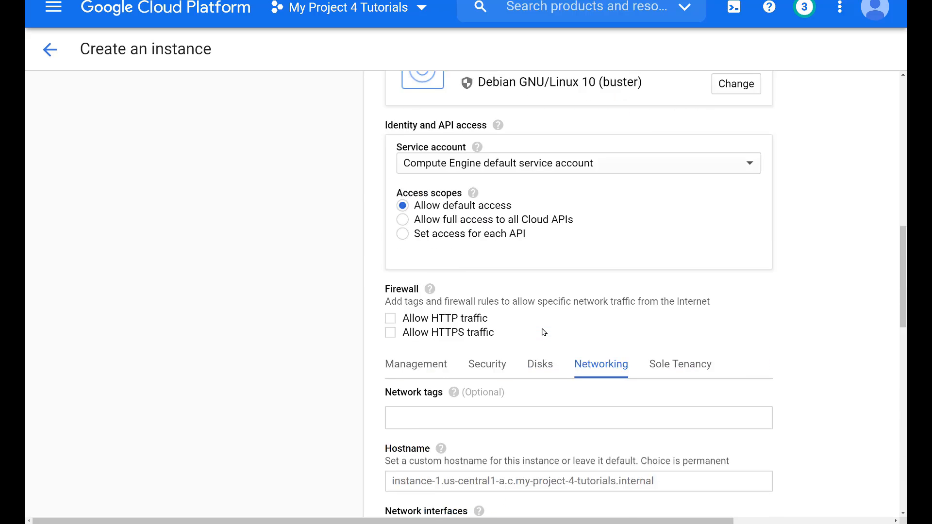
scroll(544, 332, "down", 4)
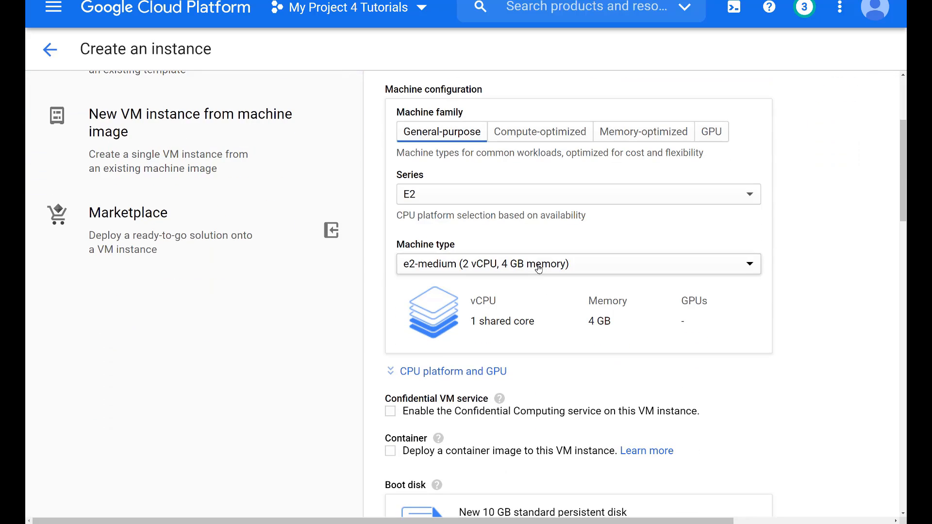
left_click(539, 268)
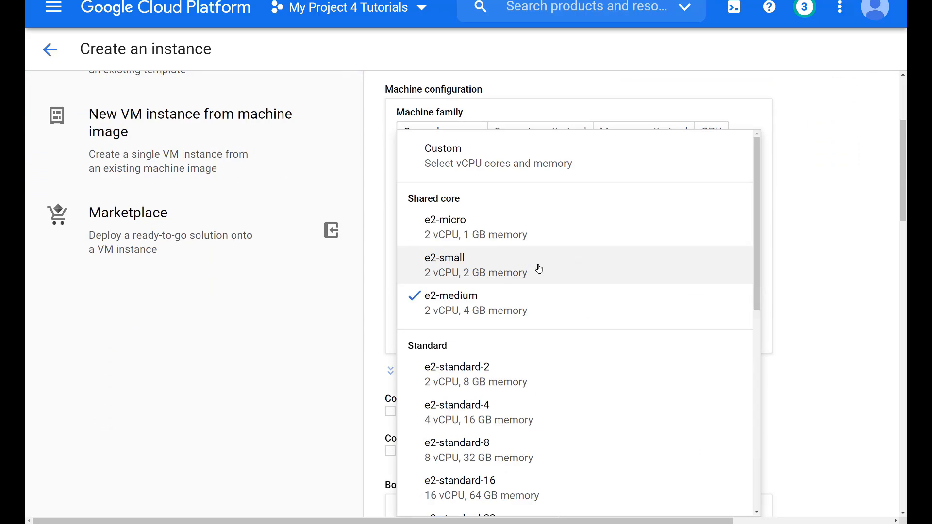
left_click(483, 214)
scroll(534, 323, "down", 4)
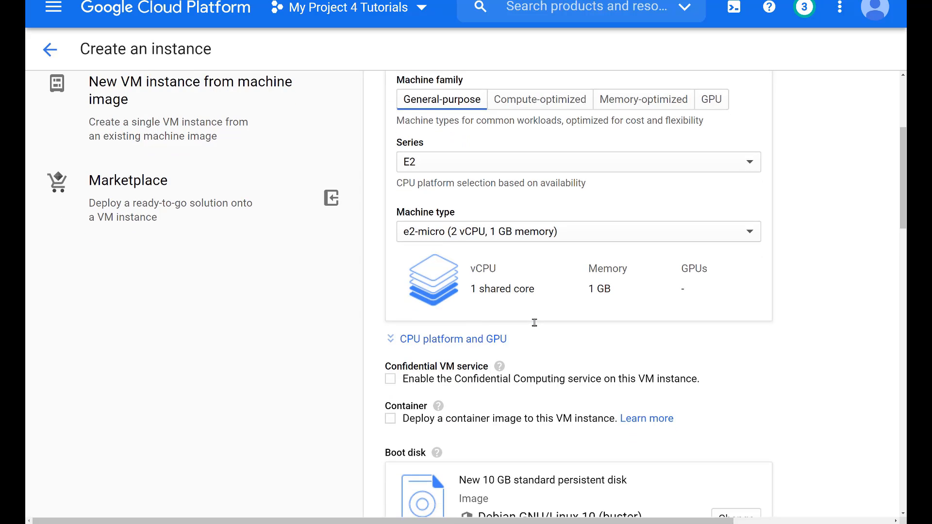
scroll(535, 322, "down", 4)
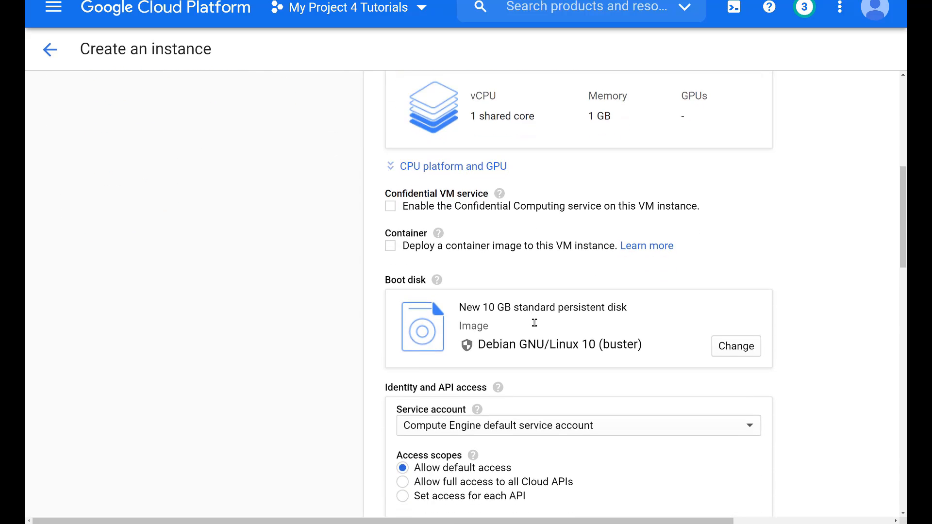
scroll(534, 323, "down", 4)
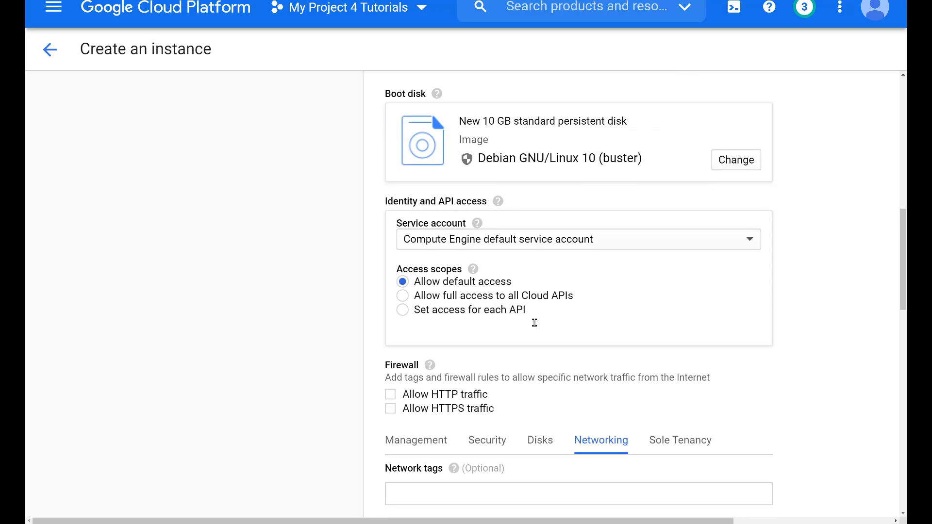
scroll(534, 323, "down", 5)
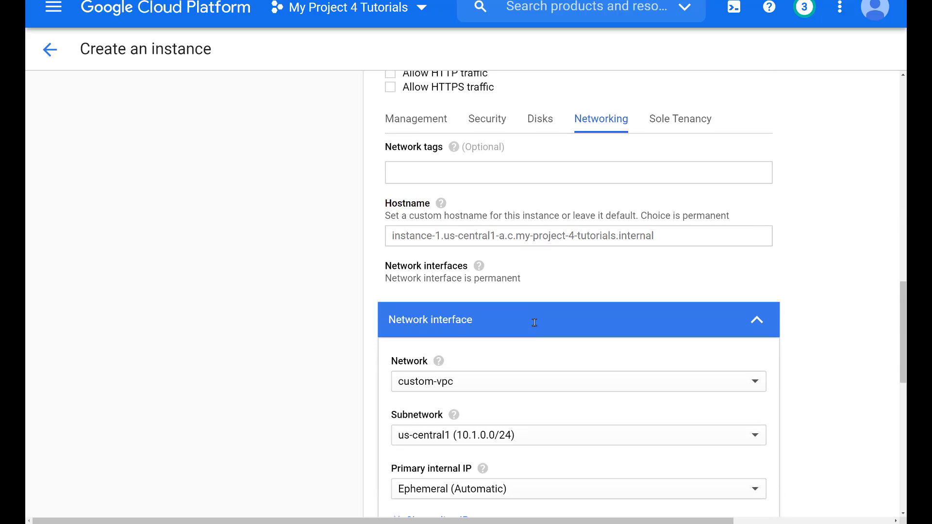
- Look over the remaining network interface settings of the first instance and create it
scroll(535, 322, "down", 5)
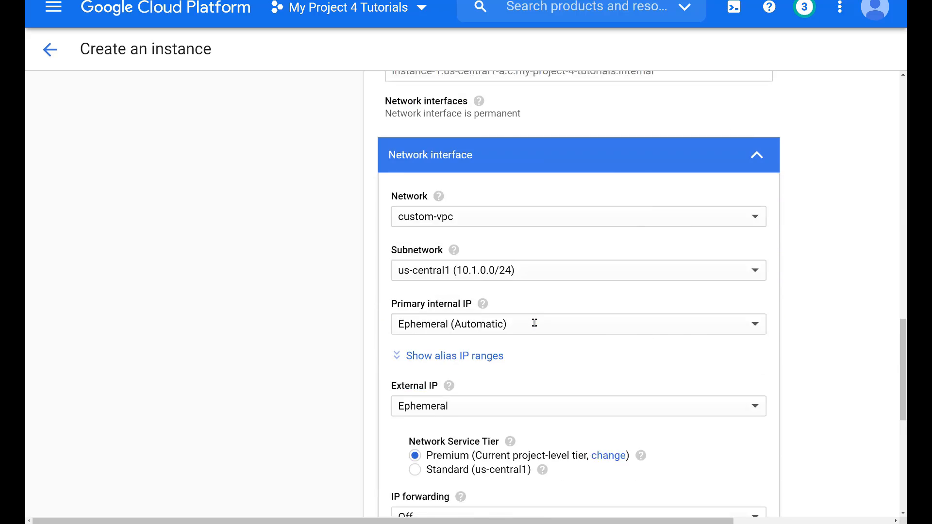
scroll(534, 322, "down", 3)
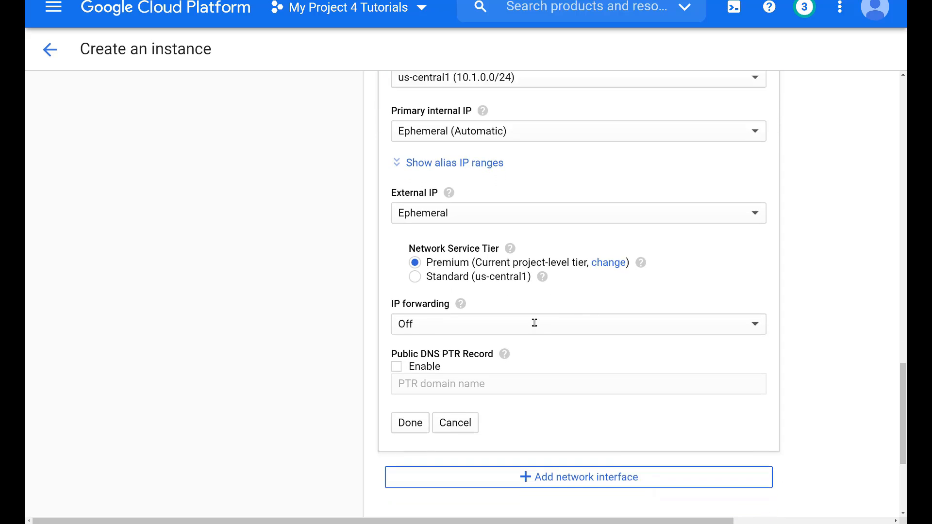
scroll(534, 322, "down", 1)
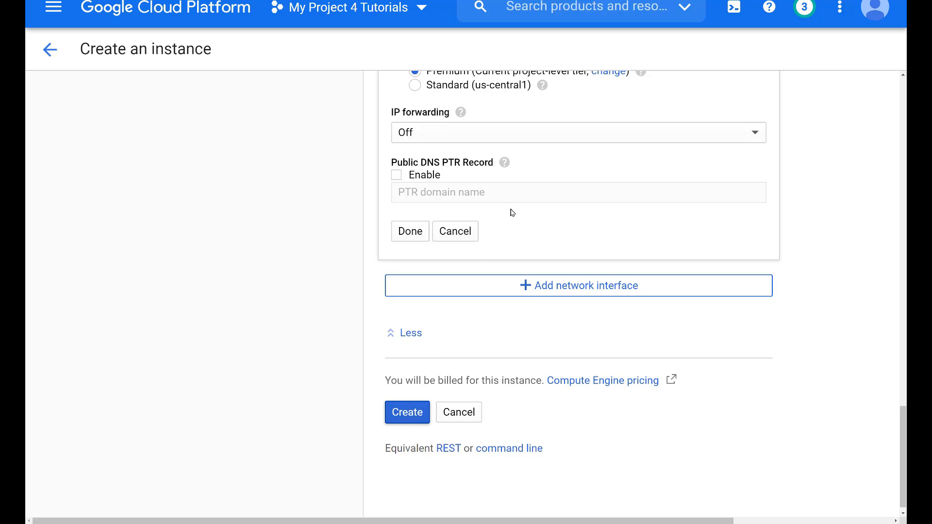
scroll(512, 213, "up", 2)
scroll(513, 212, "down", 2)
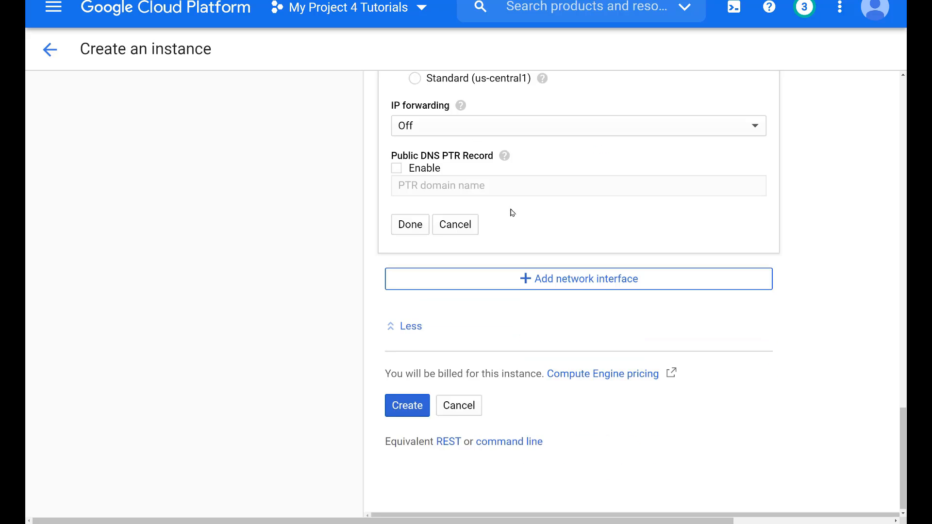
left_click(413, 404)
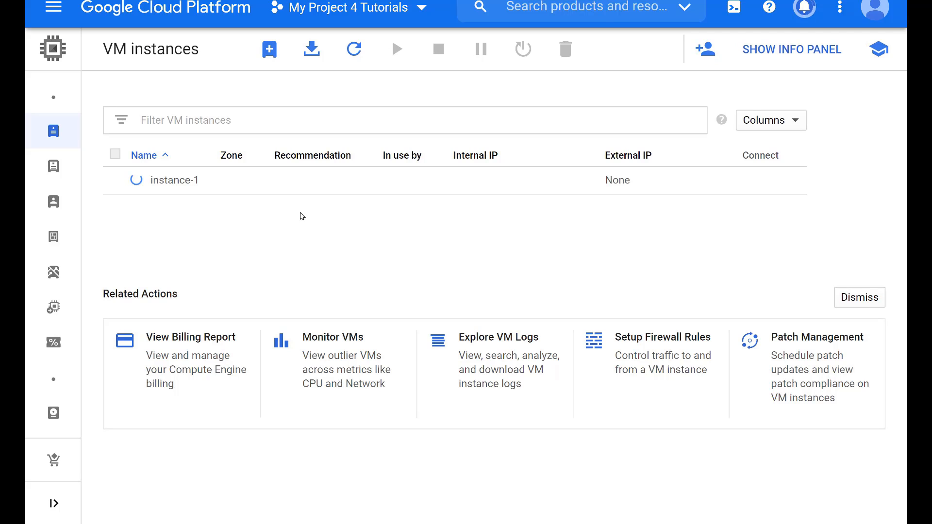
- Start creating a second VM instance and set its machine type to e2-micro (2 vCPU, 1 GB memory)
left_click(270, 48)
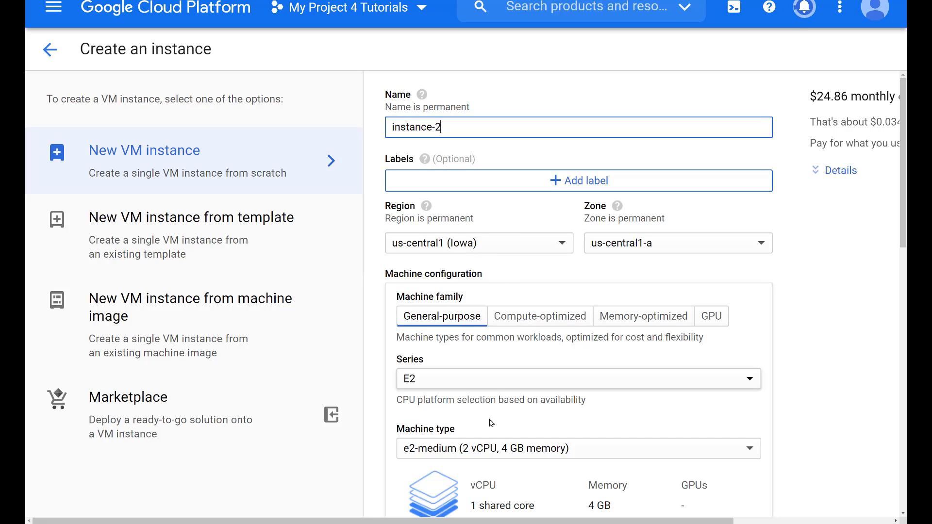
left_click(494, 451)
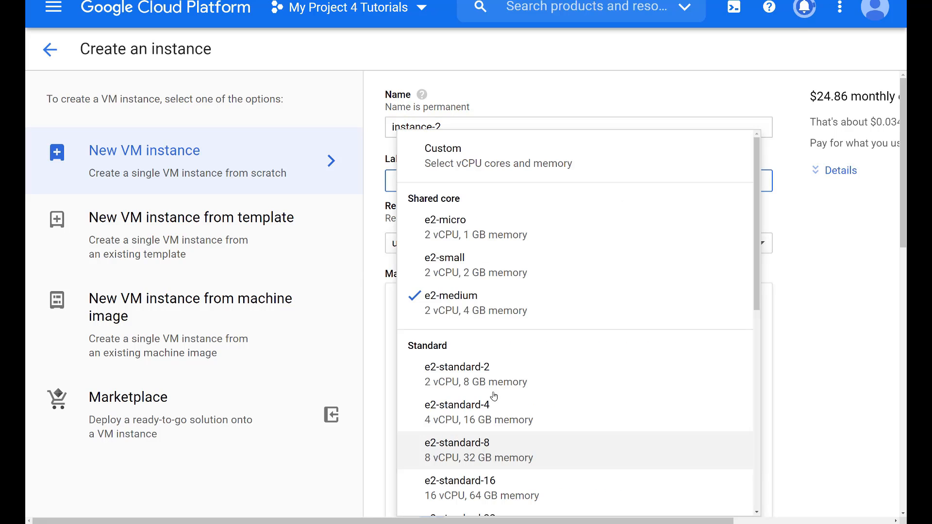
left_click(480, 233)
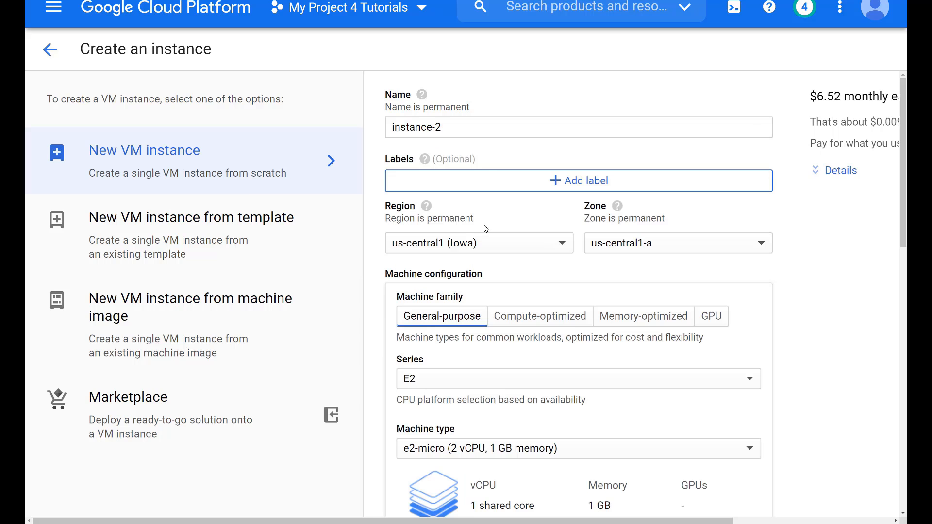
- In the second instance's advanced networking options, set the network interface to custom-vpc and check which subnetworks it offers
scroll(518, 320, "down", 8)
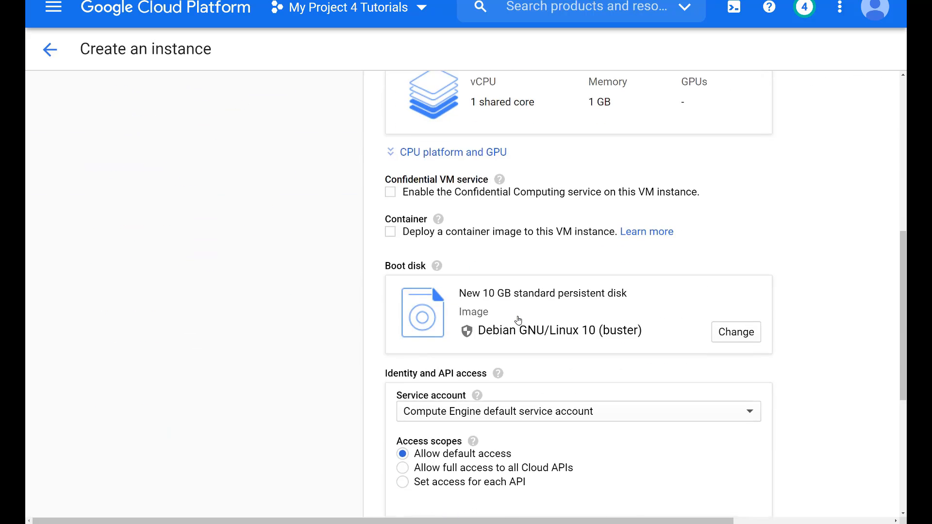
scroll(518, 320, "down", 6)
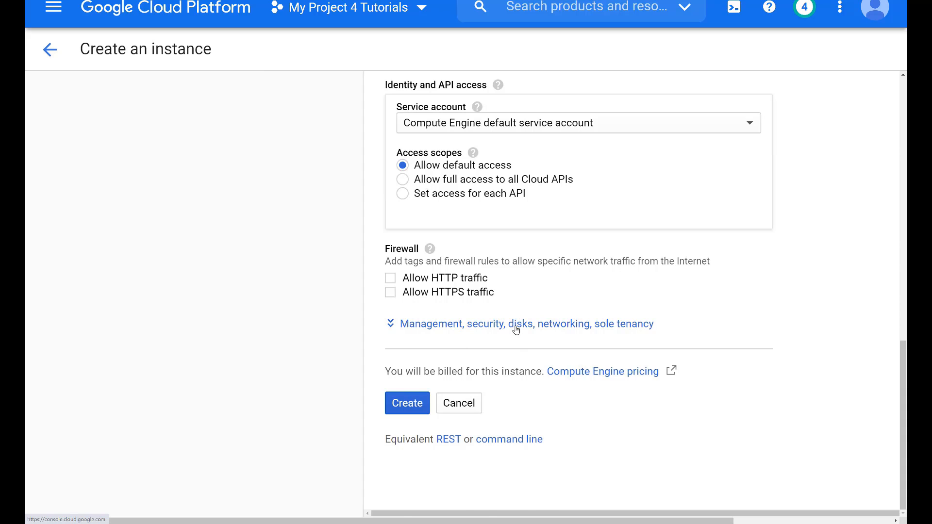
left_click(516, 330)
left_click(594, 326)
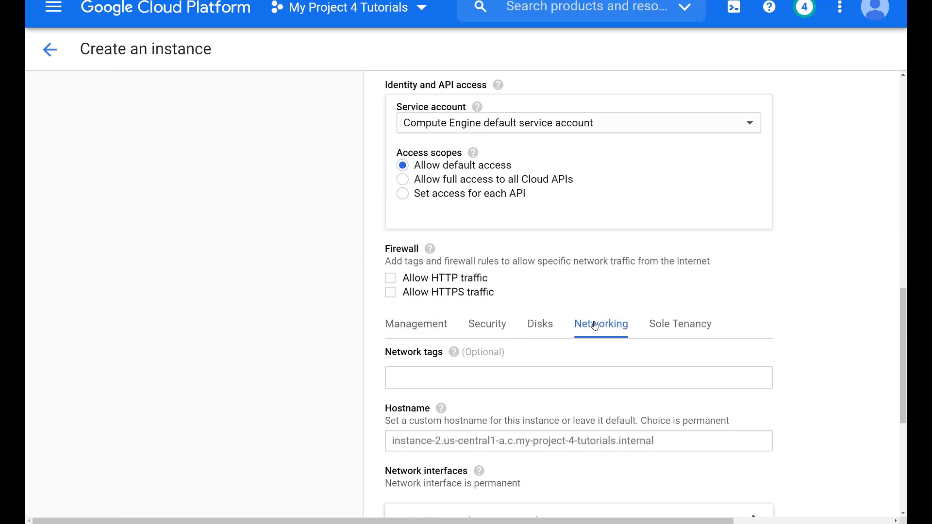
scroll(595, 325, "down", 3)
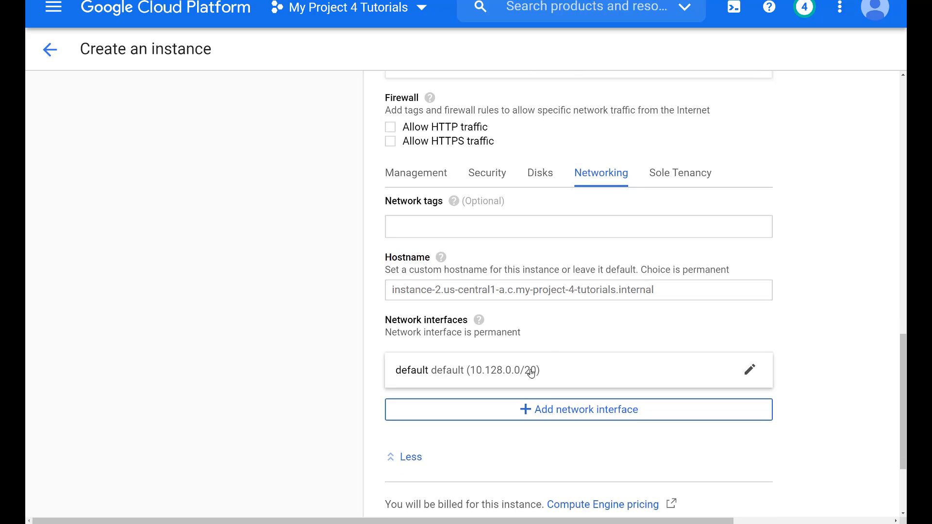
left_click(531, 373)
scroll(523, 383, "down", 4)
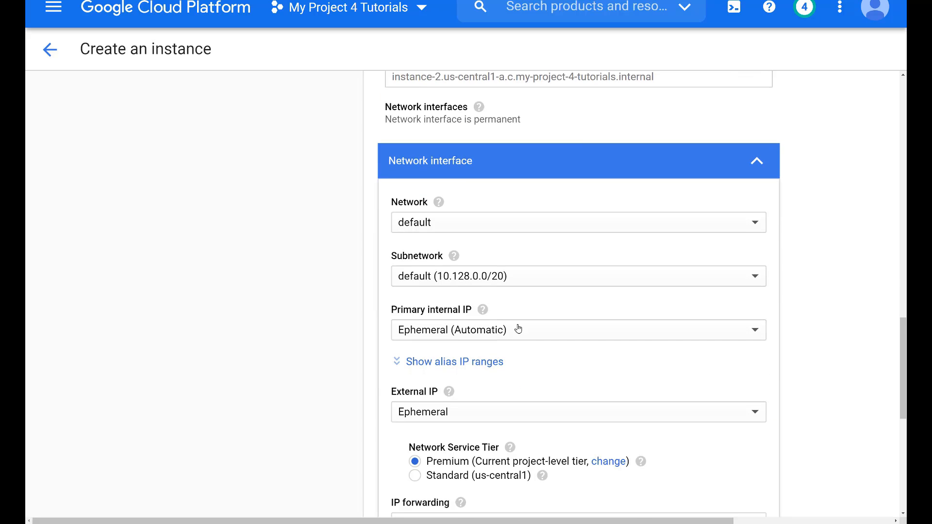
left_click(496, 224)
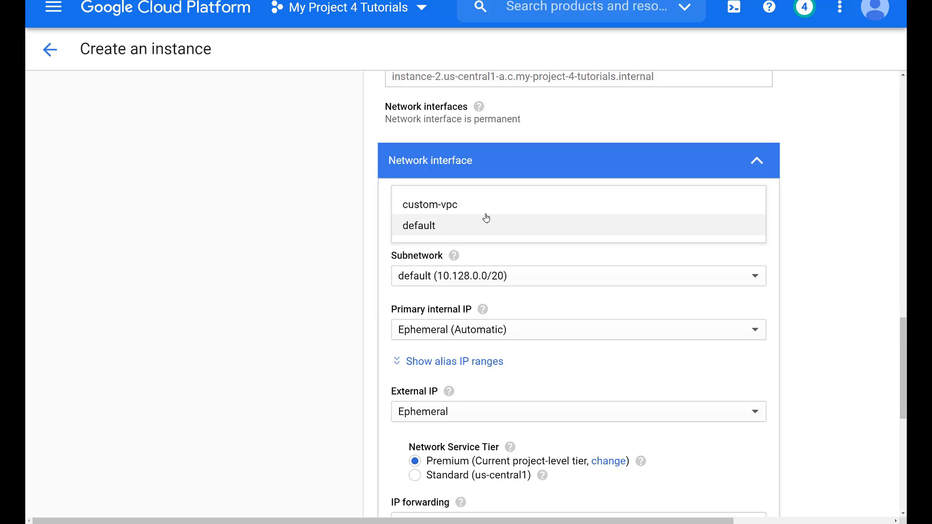
left_click(475, 210)
left_click(508, 284)
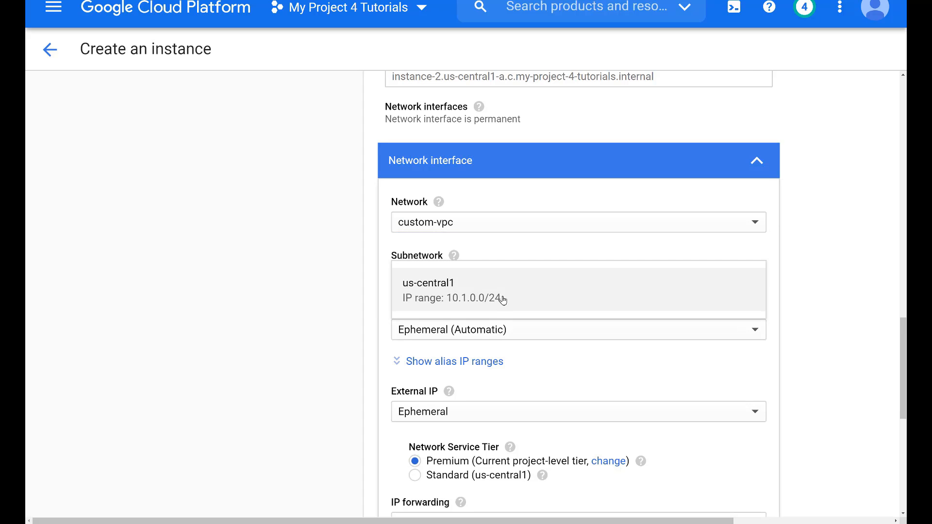
left_click(809, 200)
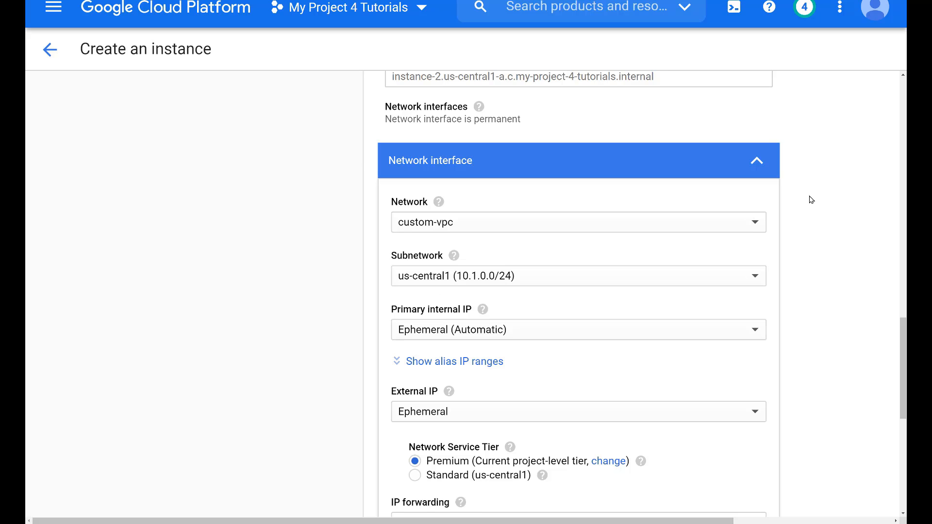
- Change the second instance's region to asia-east1 (Taiwan)
scroll(802, 144, "up", 4)
scroll(802, 145, "up", 9)
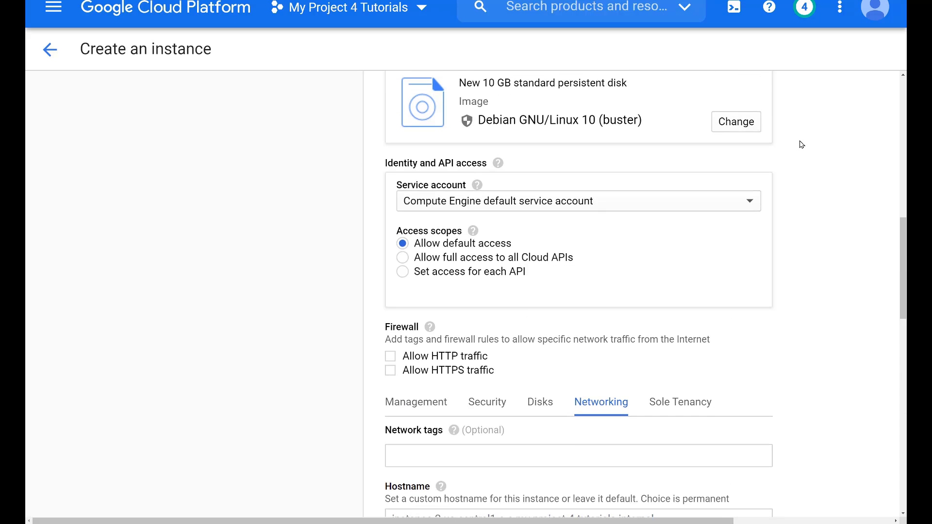
scroll(801, 144, "up", 6)
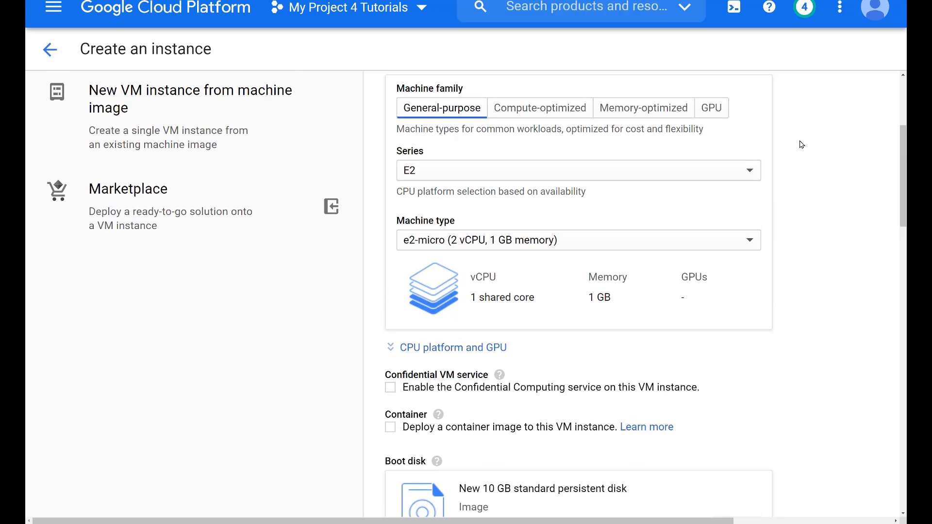
scroll(802, 145, "up", 2)
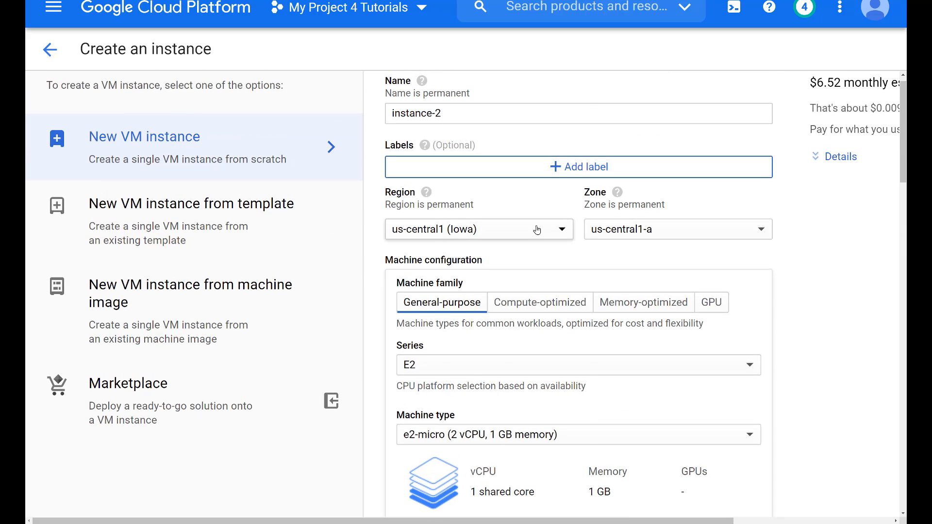
left_click(537, 229)
scroll(505, 304, "down", 5)
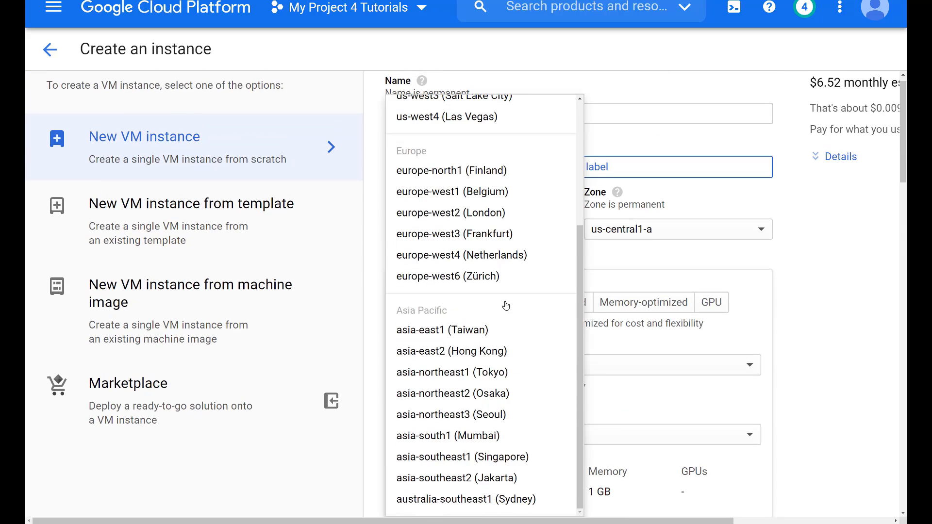
left_click(450, 301)
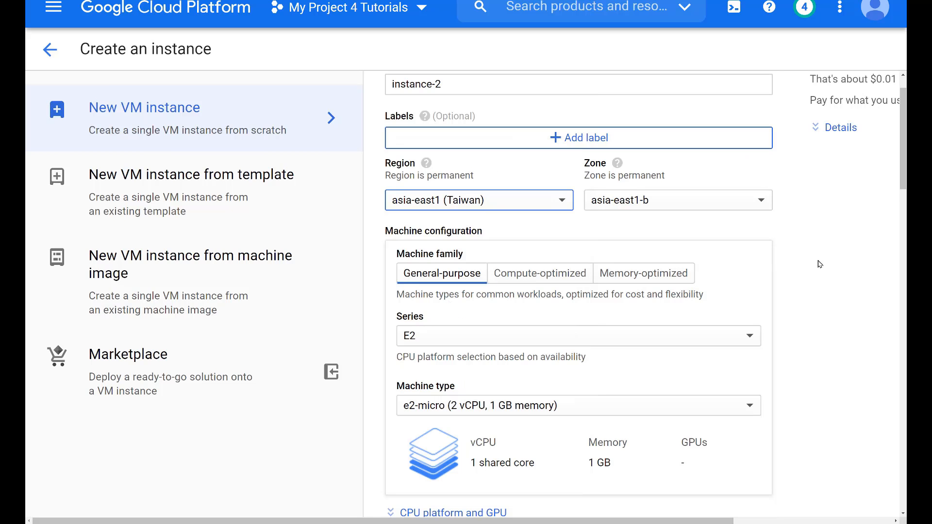
- Select the asia-east1 (10.2.0.0/24) subnetwork for the network interface and create the second instance
scroll(820, 339, "down", 5)
scroll(821, 343, "down", 4)
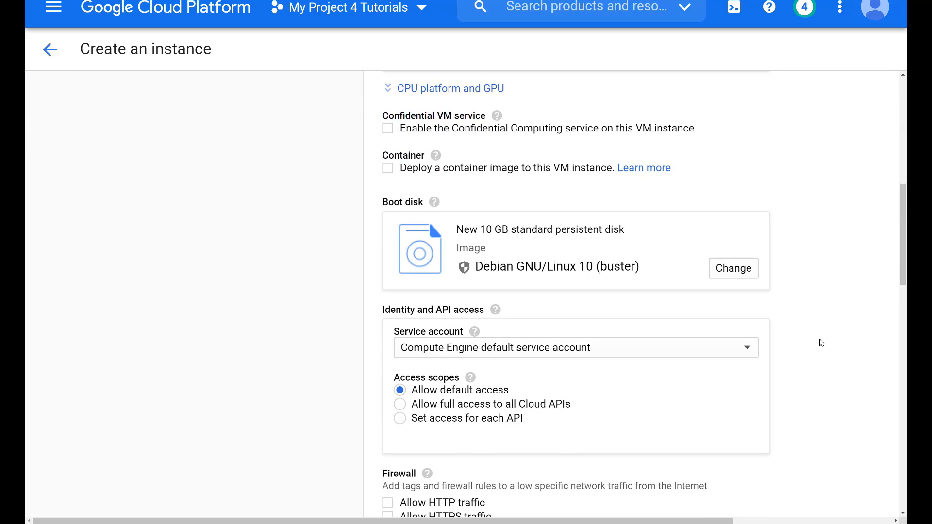
scroll(821, 343, "down", 7)
scroll(821, 343, "down", 5)
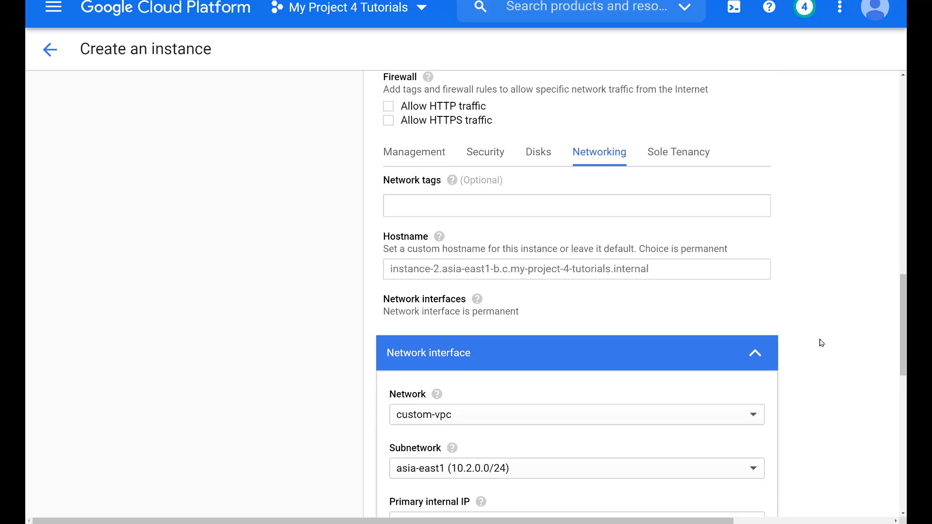
left_click(577, 312)
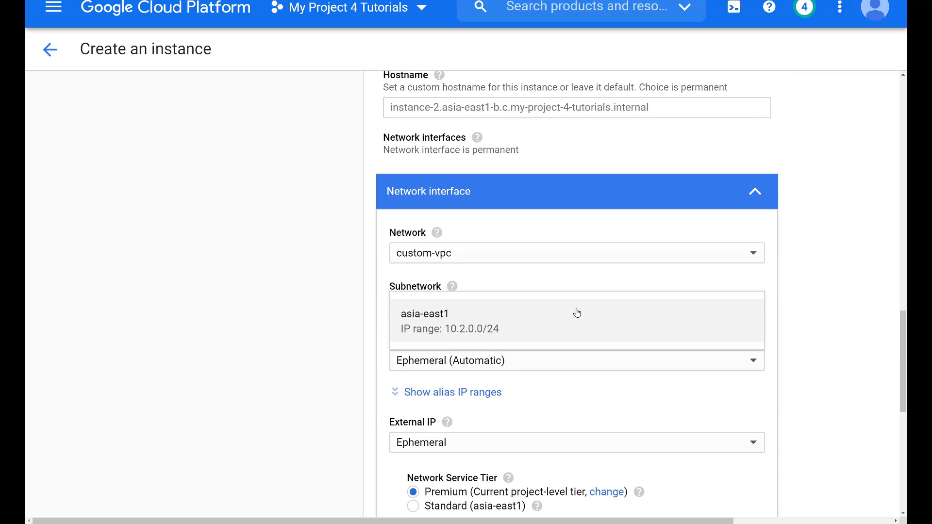
left_click(494, 322)
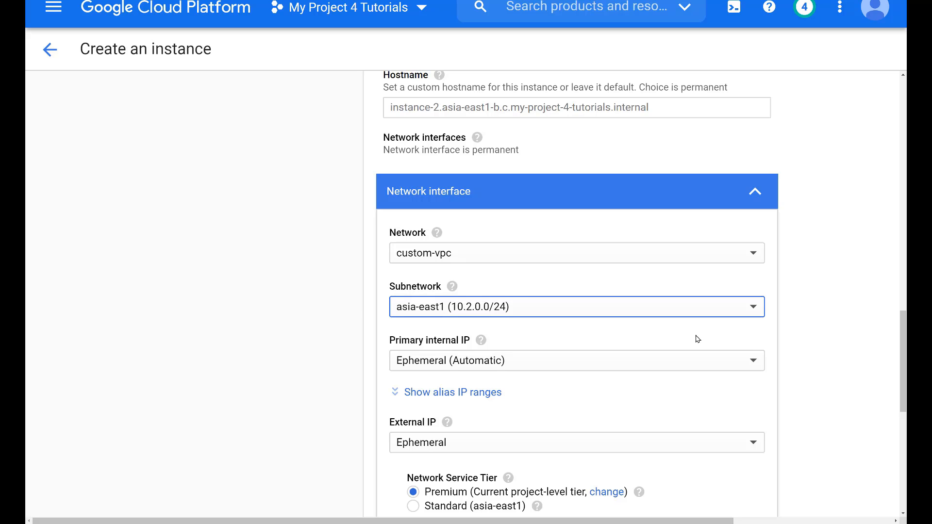
scroll(797, 366, "down", 2)
scroll(798, 366, "down", 8)
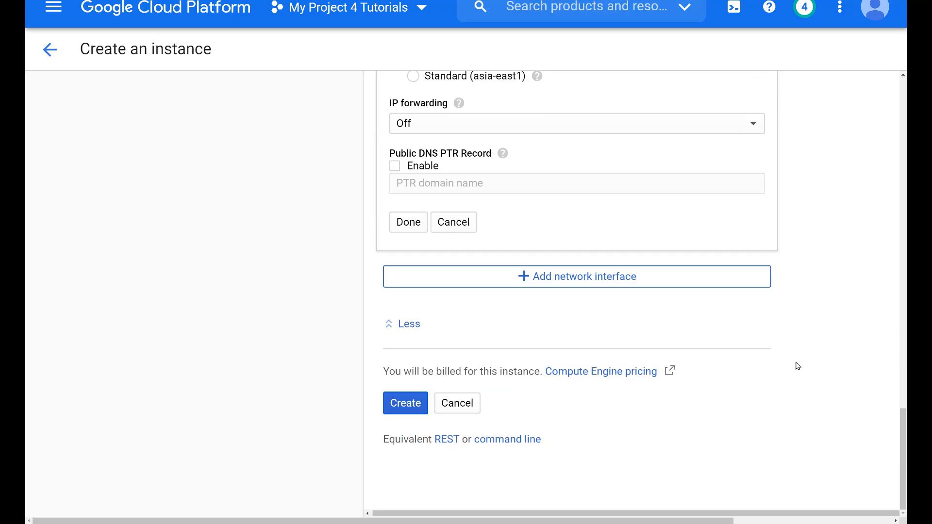
left_click(413, 404)
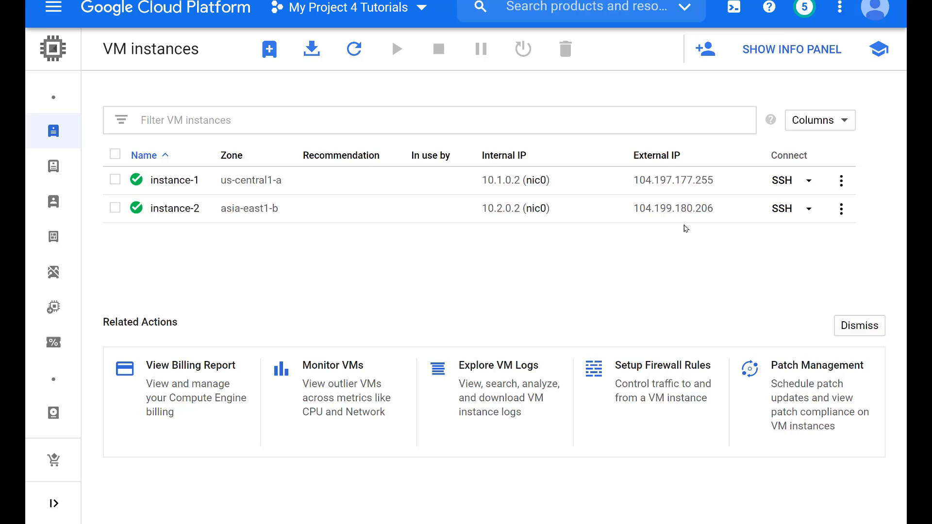
- Try to connect to instance-1 and instance-2 over SSH in side-by-side windows, and close both windows
left_click(780, 182)
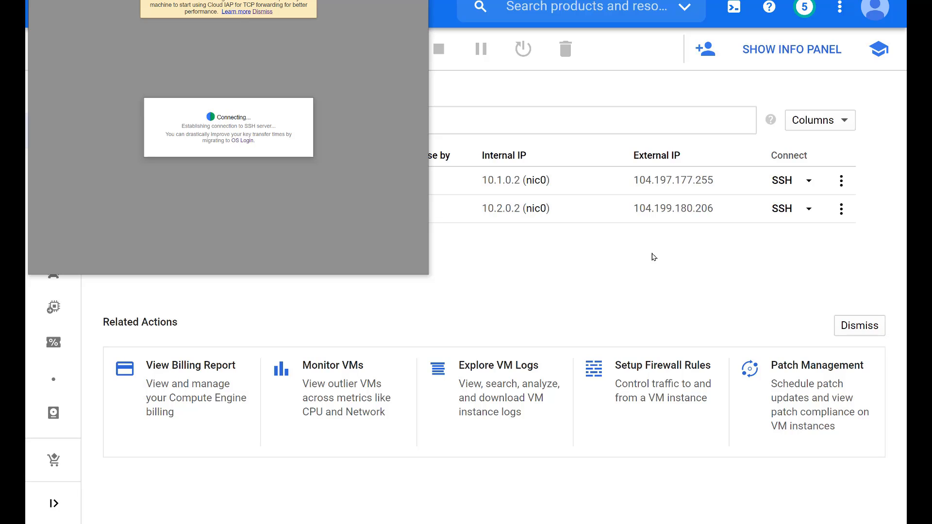
left_click(779, 212)
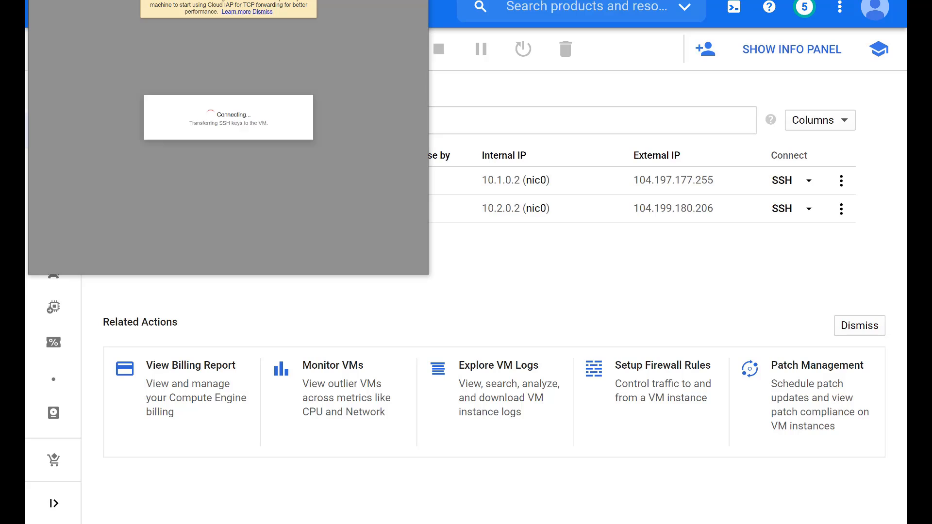
left_click_drag(228, 0, 602, 0)
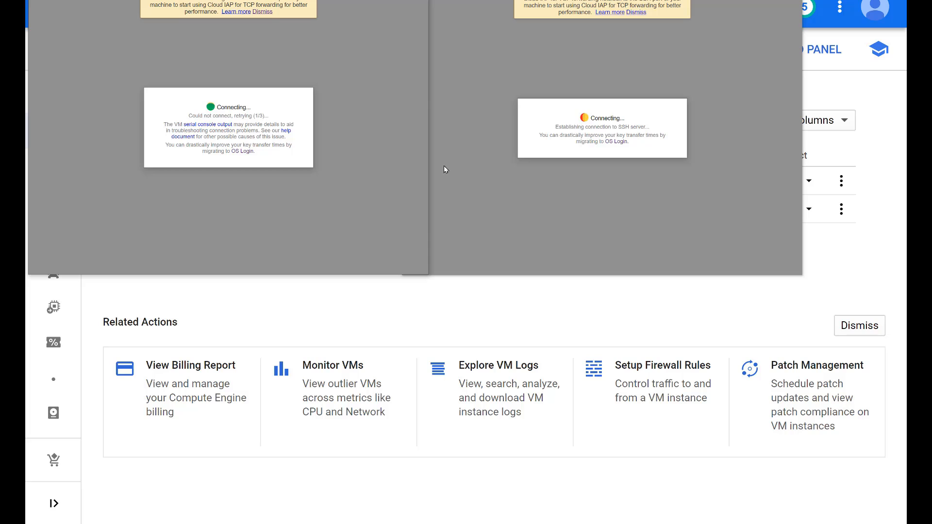
left_click(416, 0)
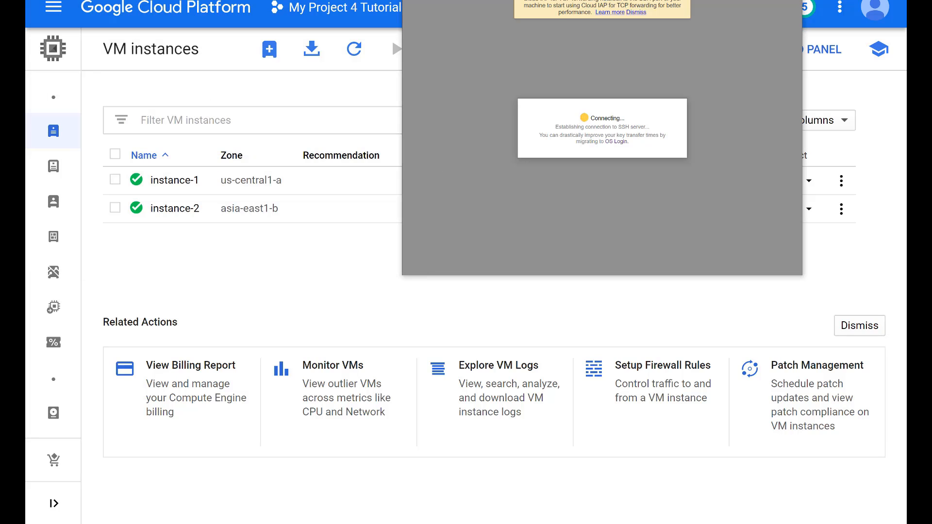
left_click_drag(583, 0, 519, 2)
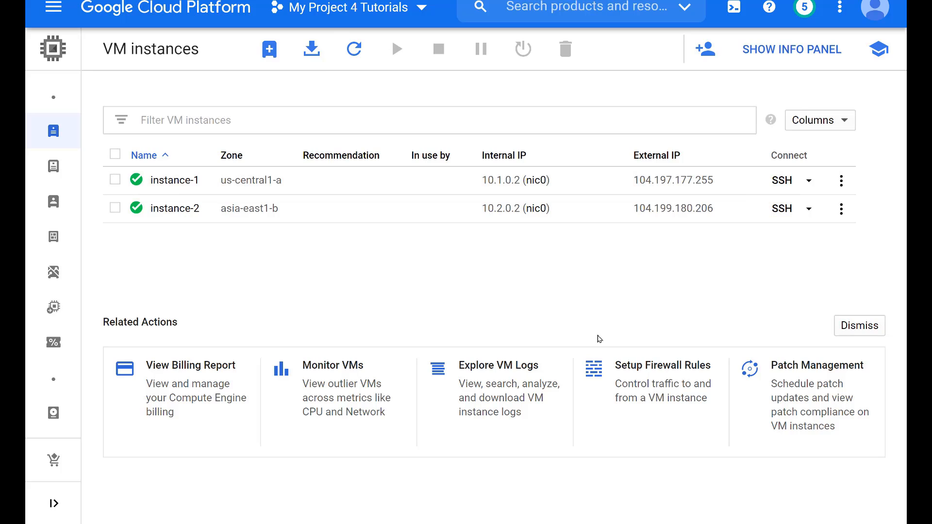
- Start a new firewall rule and enter allow-ssh as both its description and its name
left_click(641, 370)
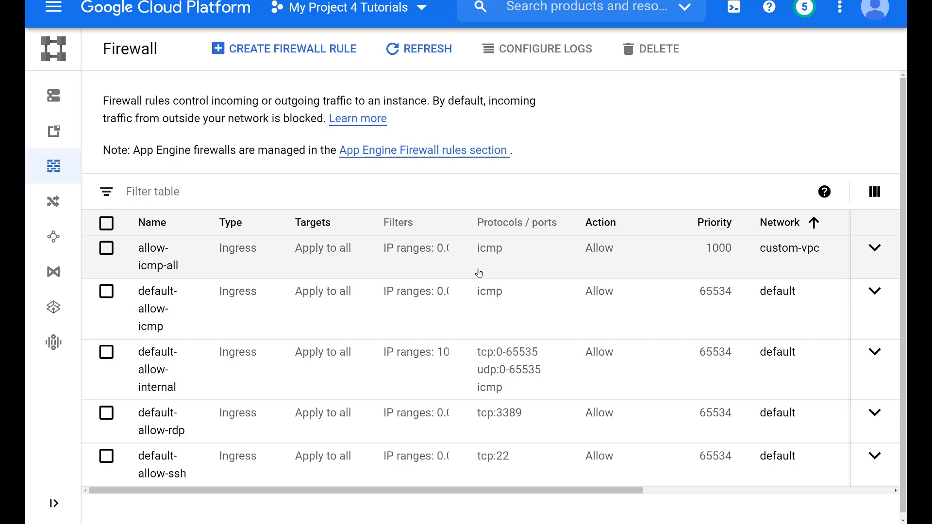
left_click(292, 55)
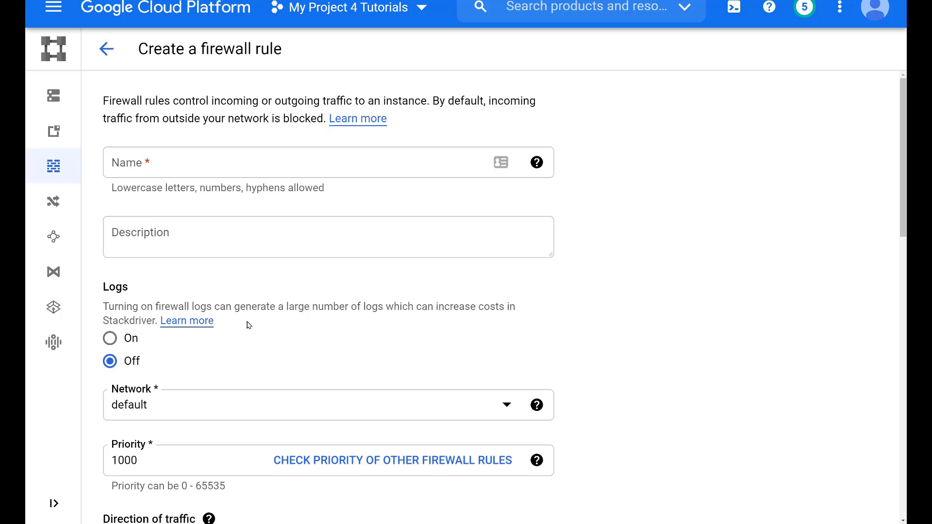
left_click(250, 234)
type("all")
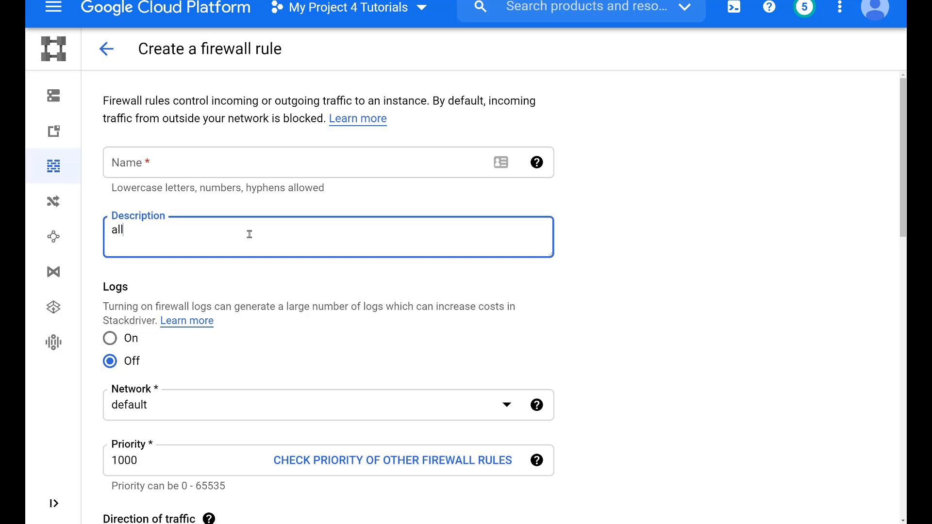
type("ow-ssh")
key("ctrl+a")
key("ctrl+c")
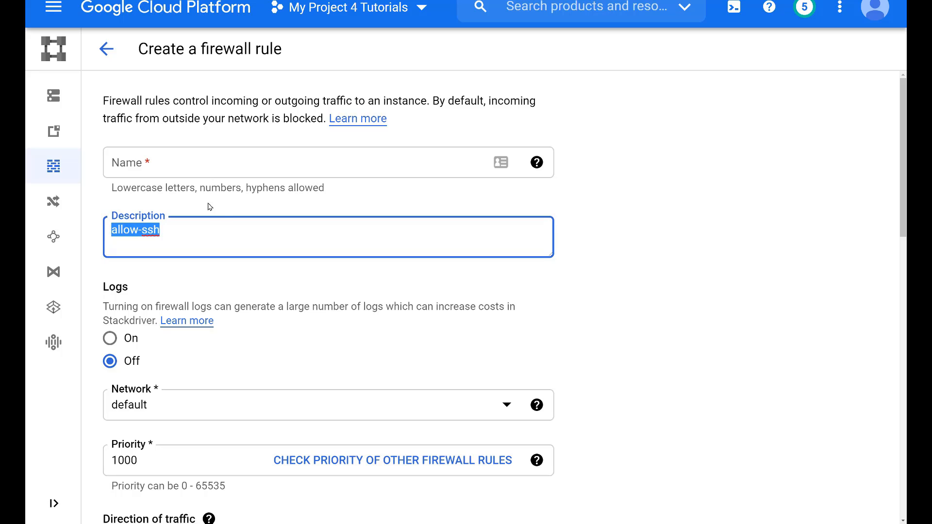
left_click(216, 162)
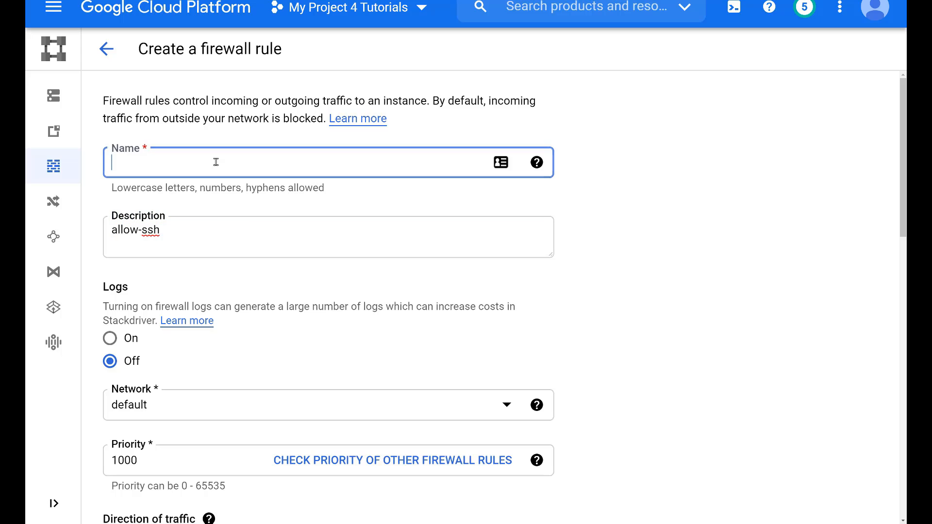
key("ctrl+v")
- Target the allow-ssh rule at all instances in the network and set its source IP range to 0.0.0.0/0
scroll(233, 361, "down", 3)
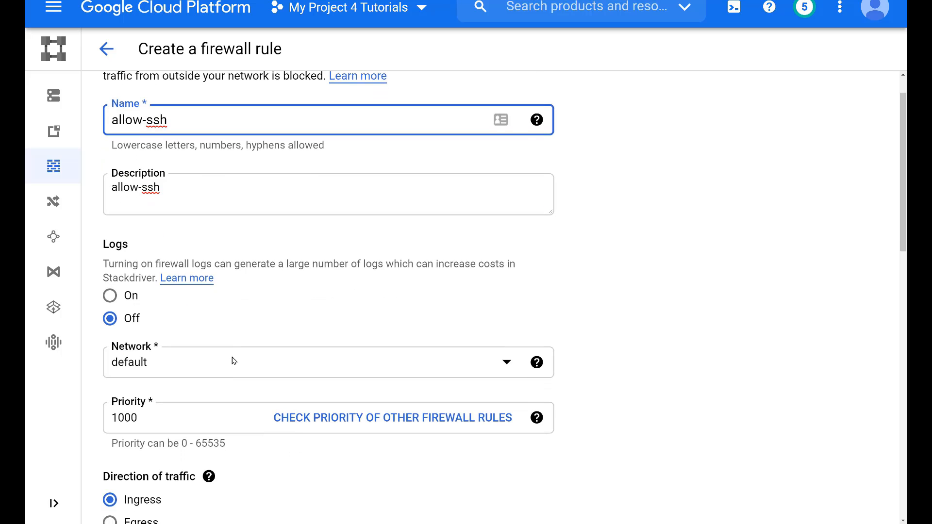
scroll(234, 361, "down", 5)
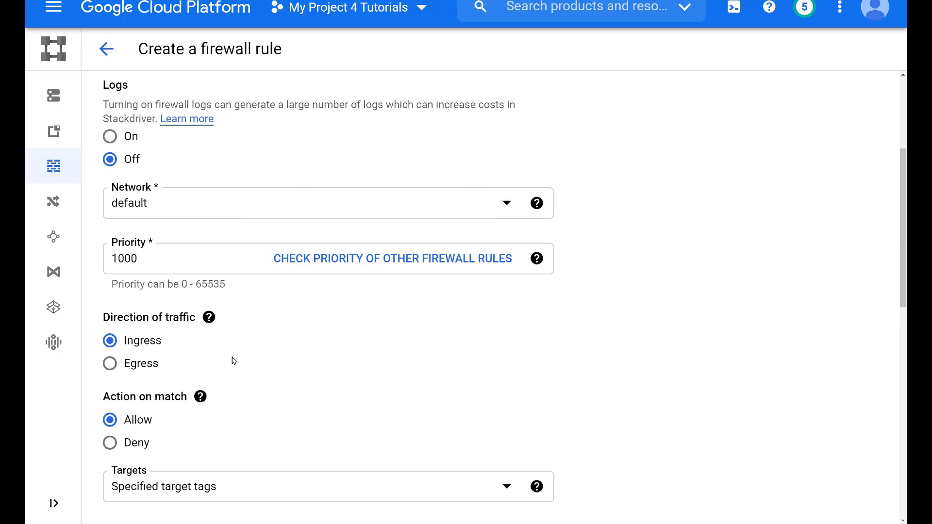
scroll(234, 361, "down", 2)
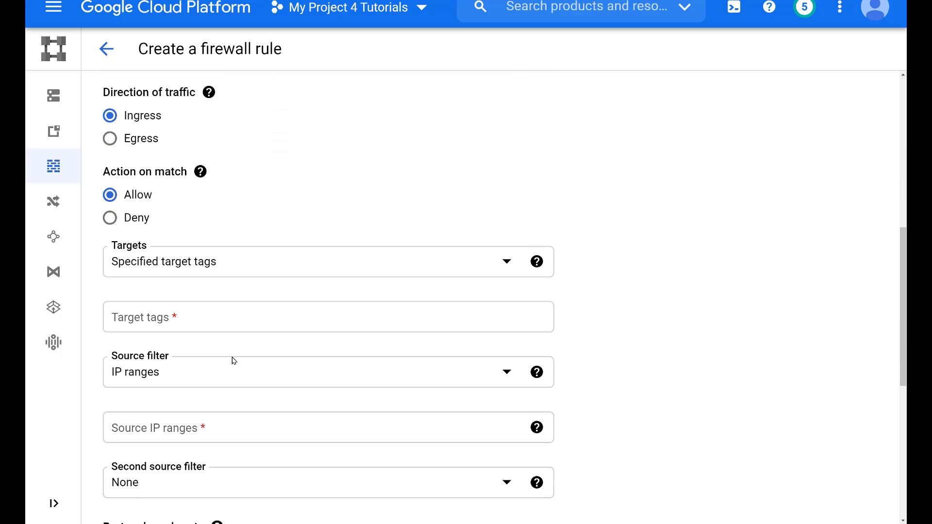
left_click(293, 206)
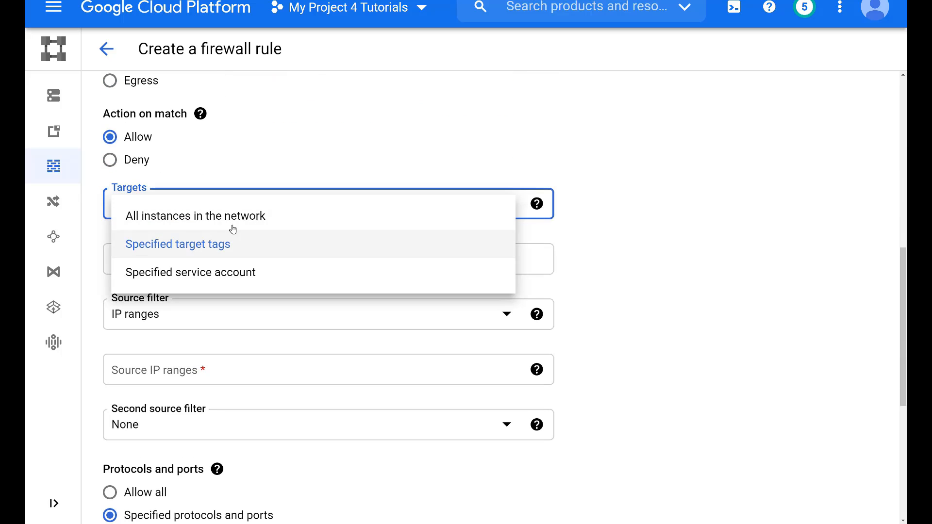
left_click(238, 216)
scroll(278, 307, "down", 2)
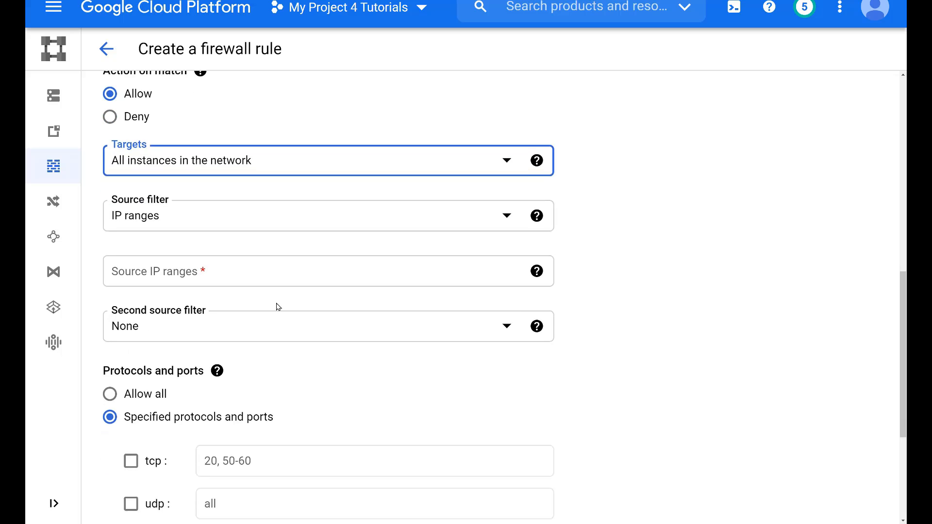
left_click(256, 240)
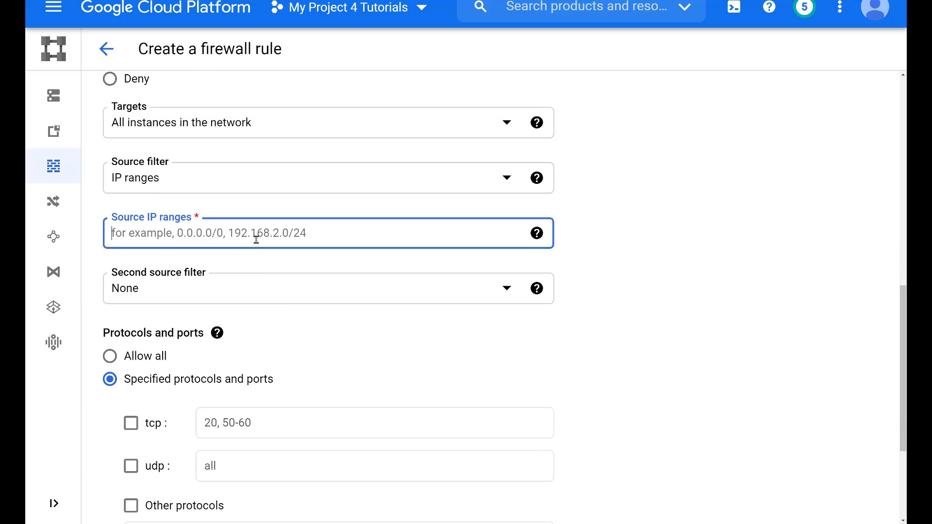
type("0.0.0.0/0")
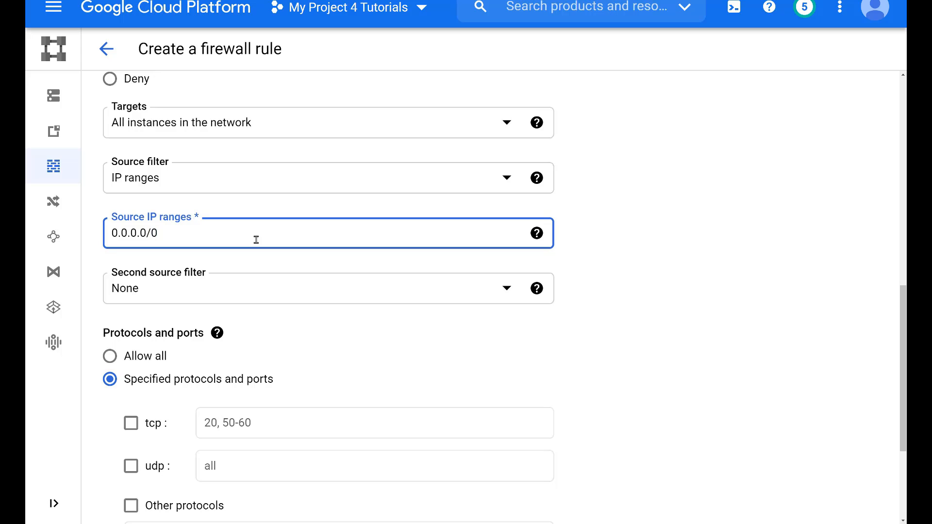
- Allow TCP port 22 in the allow-ssh rule and create the rule
scroll(257, 239, "down", 4)
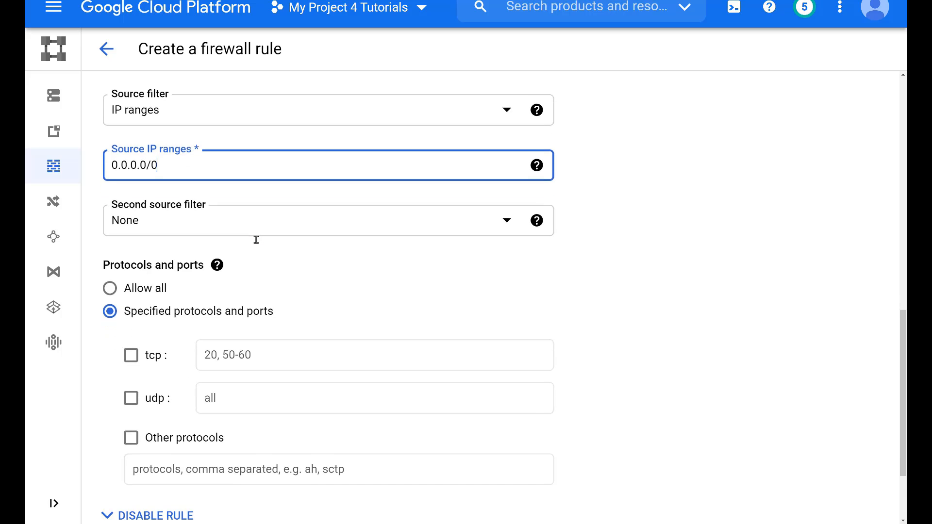
left_click(131, 250)
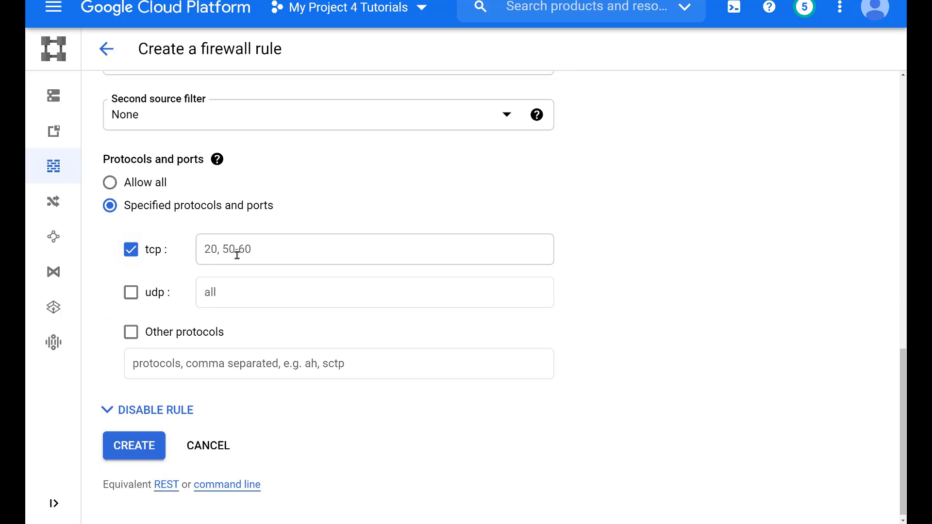
left_click(236, 254)
type("22")
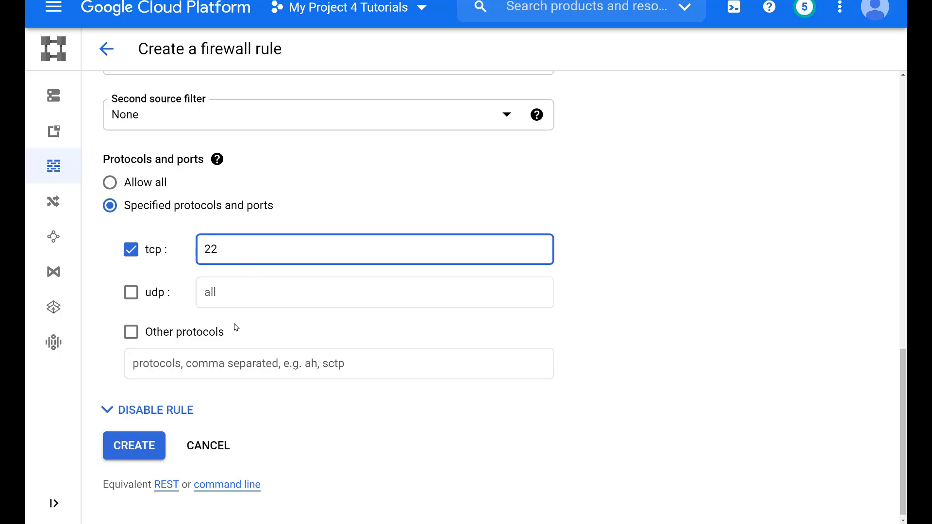
scroll(238, 324, "down", 1)
left_click(134, 440)
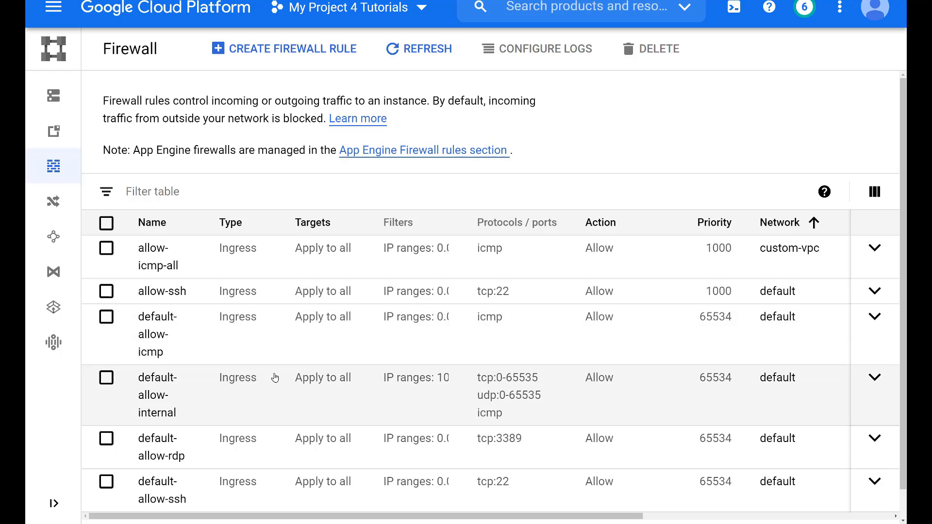
- Return to the VM instances, try to connect to instance-1 over SSH, and close the connection window
left_click(52, 12)
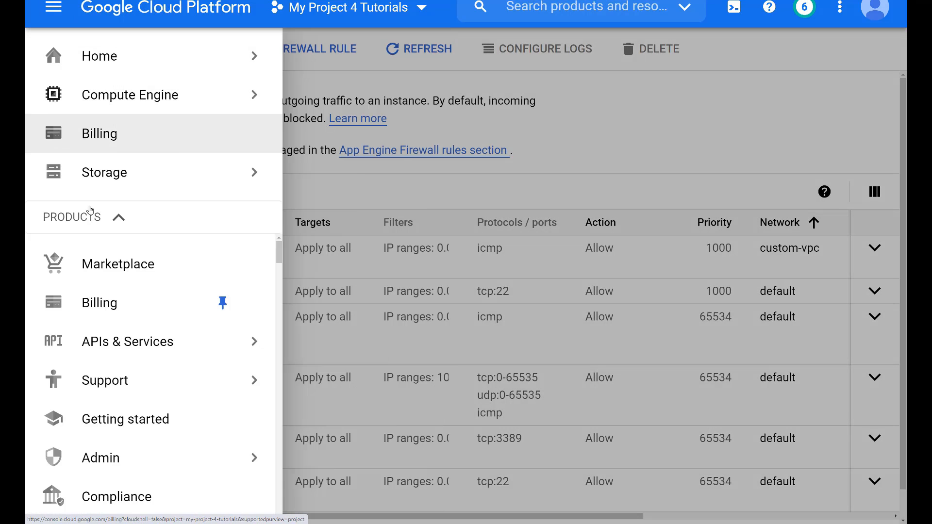
left_click(114, 115)
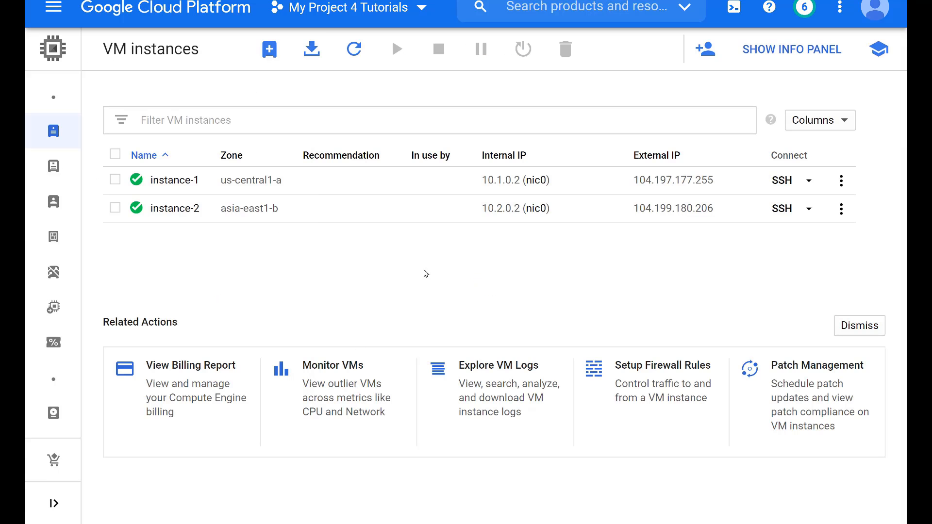
left_click(781, 180)
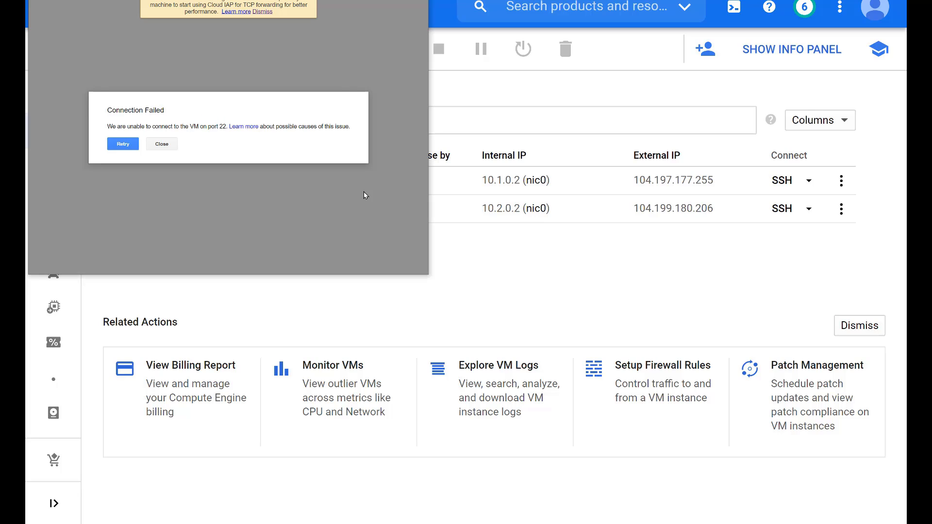
left_click(418, 1)
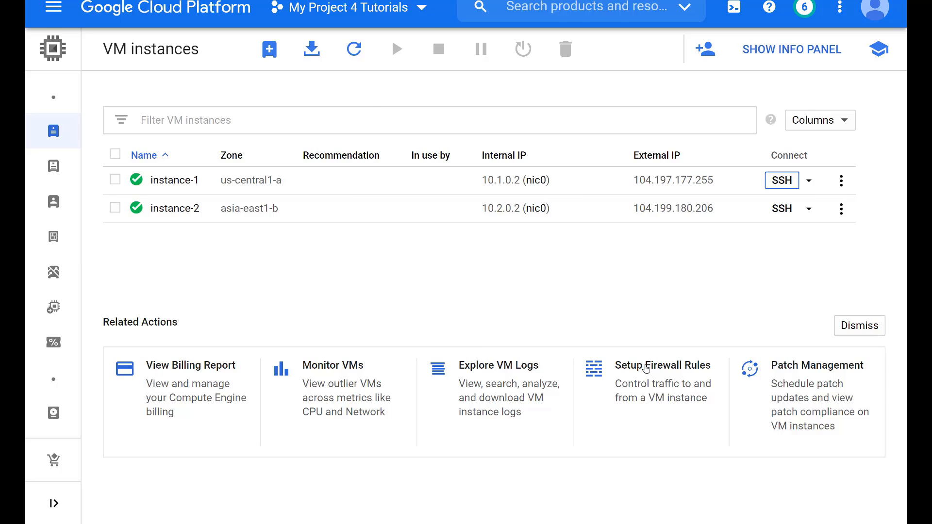
- Open the firewall rules list and examine the allow-ssh rule's expanded entry
left_click(645, 369)
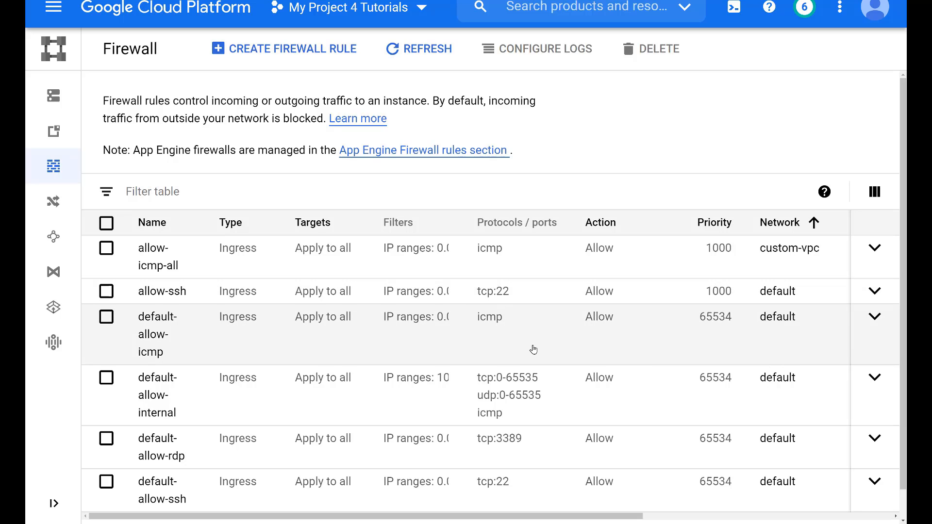
scroll(534, 350, "down", 1)
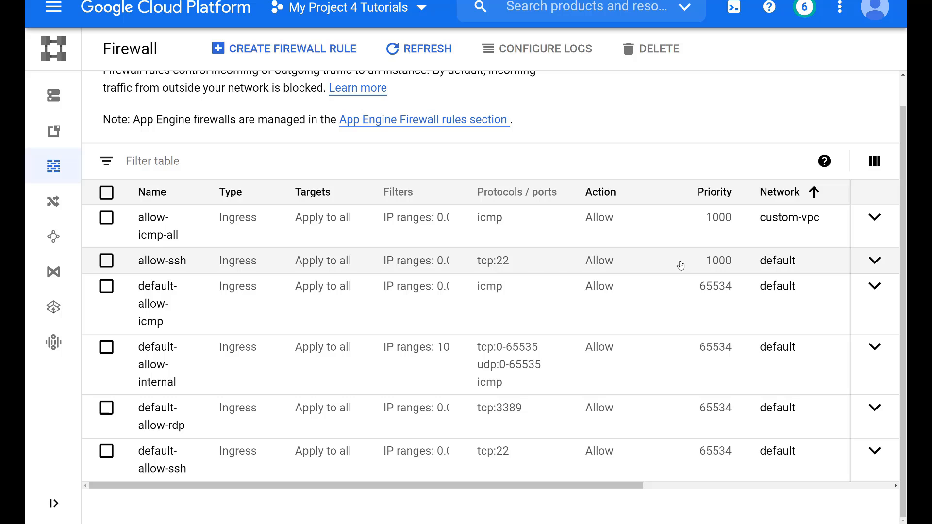
left_click(876, 262)
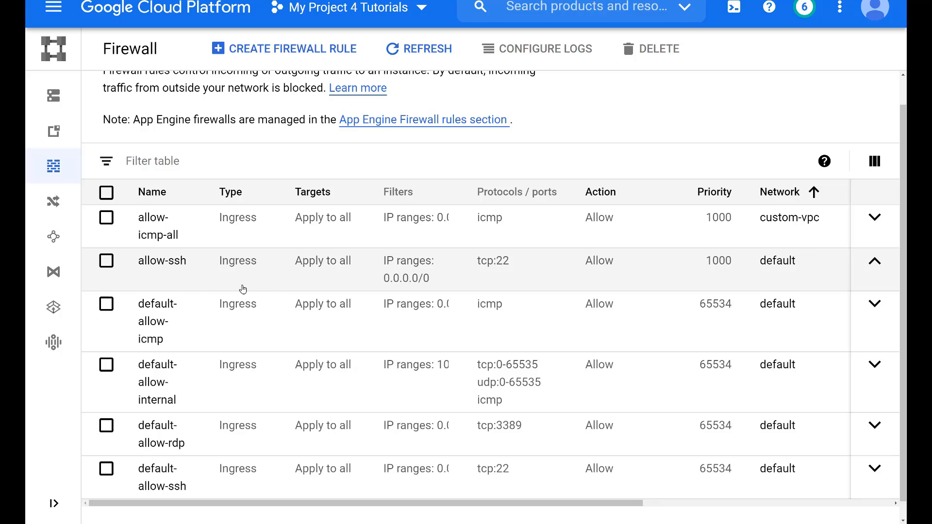
left_click(107, 261)
scroll(211, 275, "up", 1)
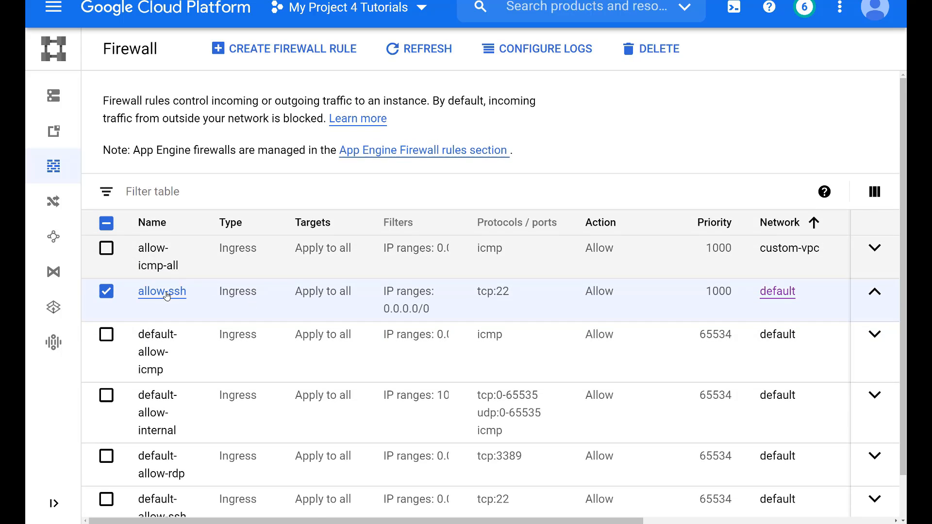
- Open the allow-ssh rule for editing, check its network setting, and delete the rule
left_click(167, 295)
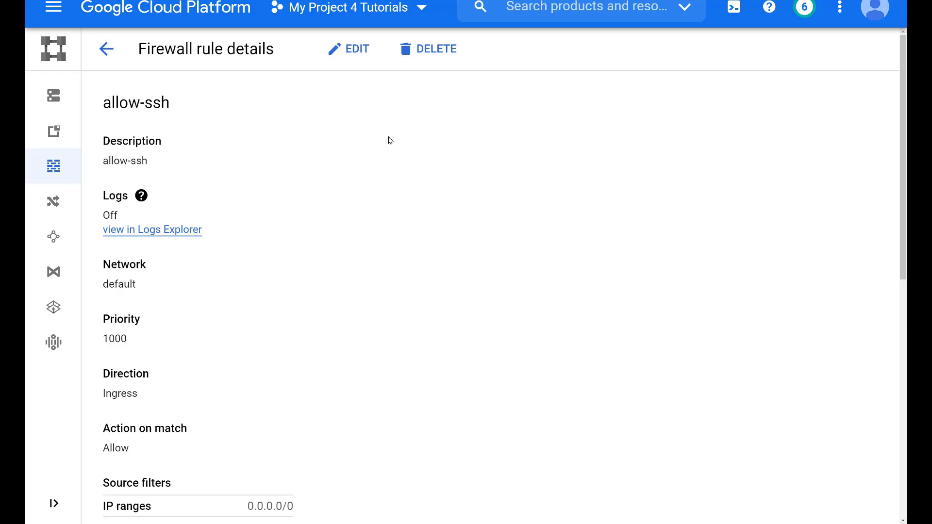
left_click(363, 53)
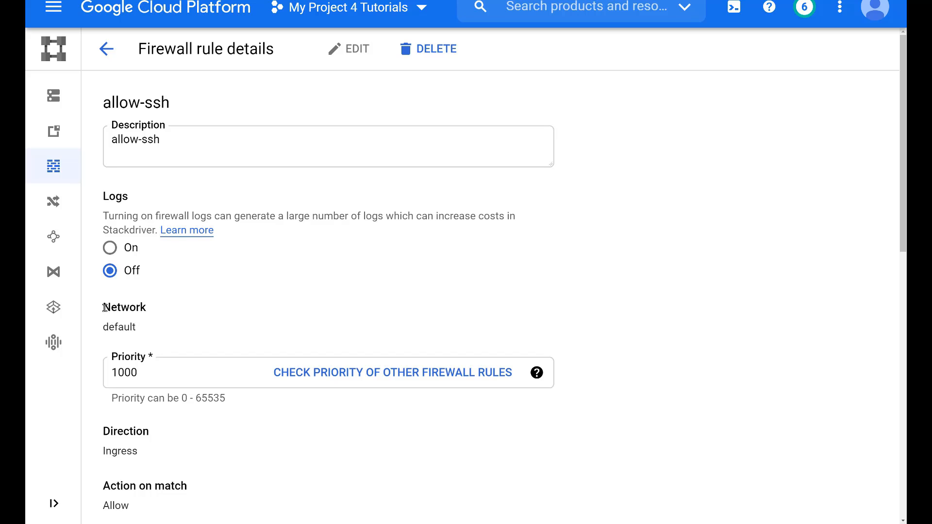
left_click_drag(102, 304, 164, 337)
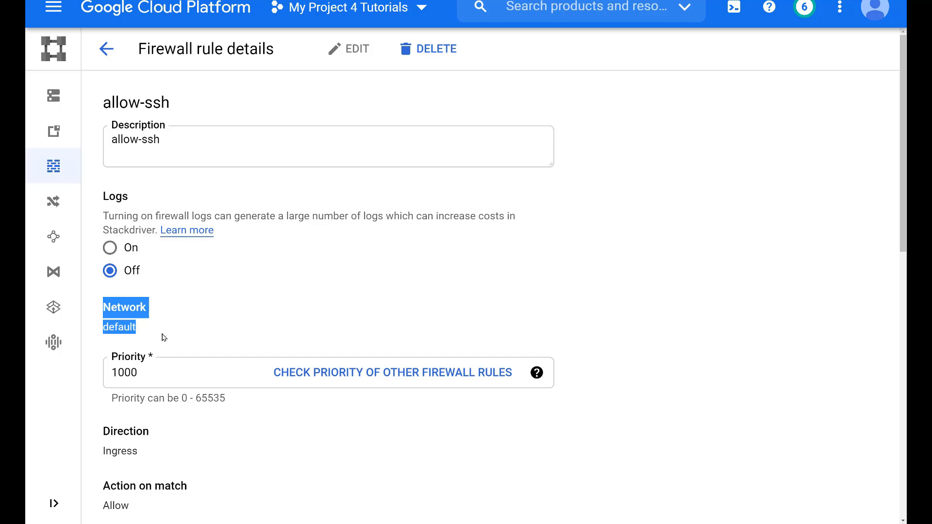
left_click(164, 338)
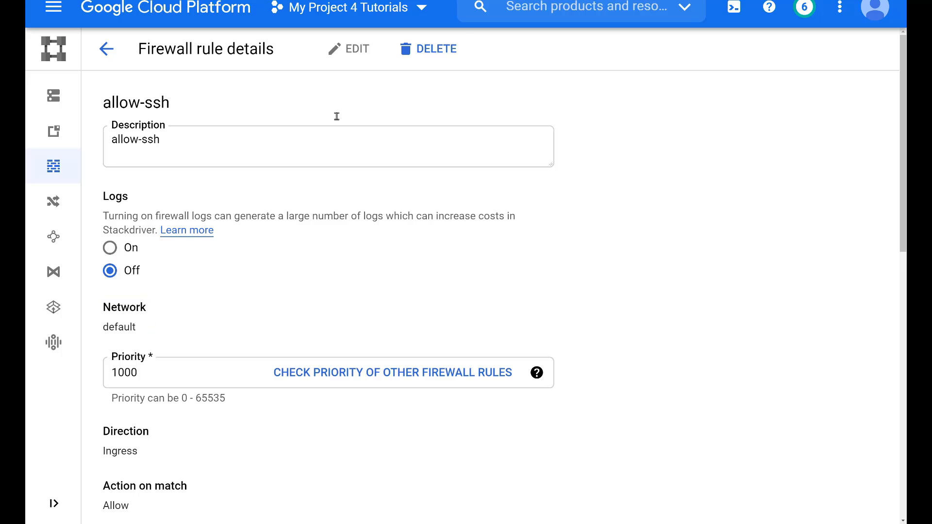
left_click(411, 50)
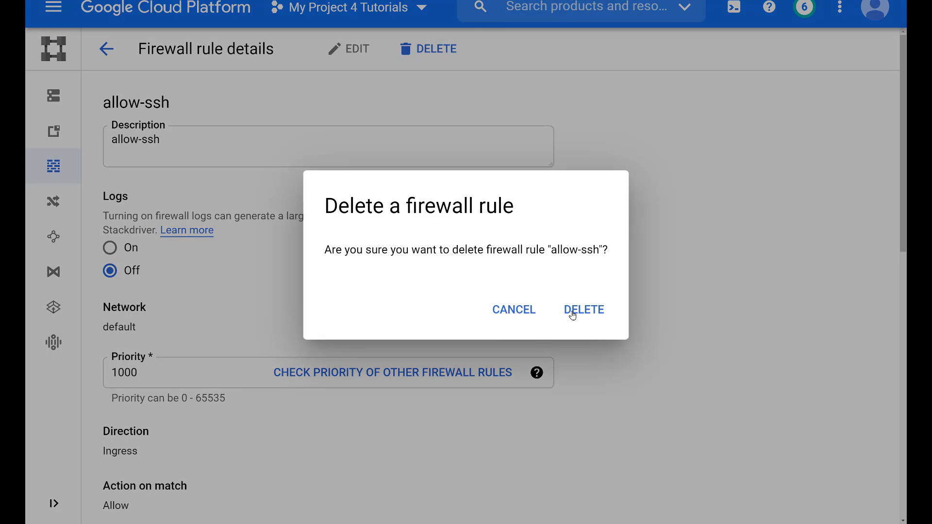
left_click(572, 316)
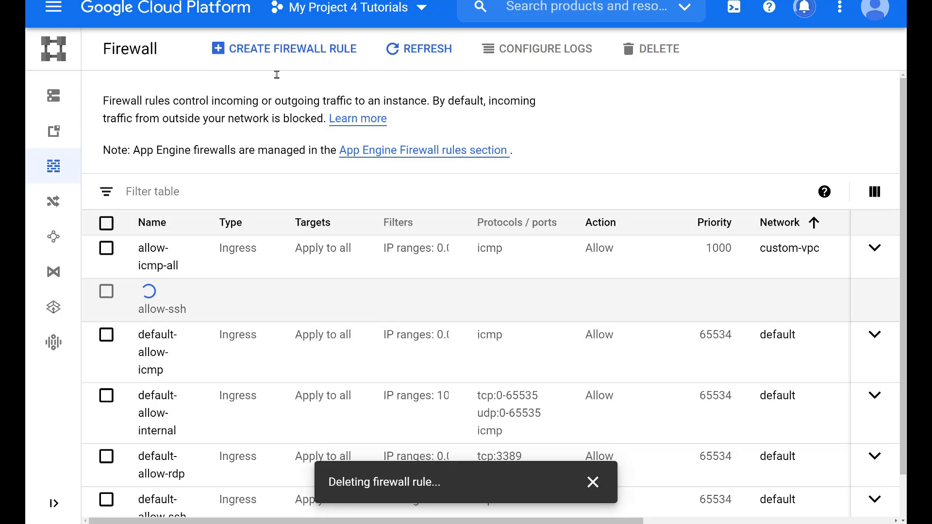
- Start a new firewall rule with allow-ssh as name and description, and assign it to the custom-vpc network
left_click(261, 51)
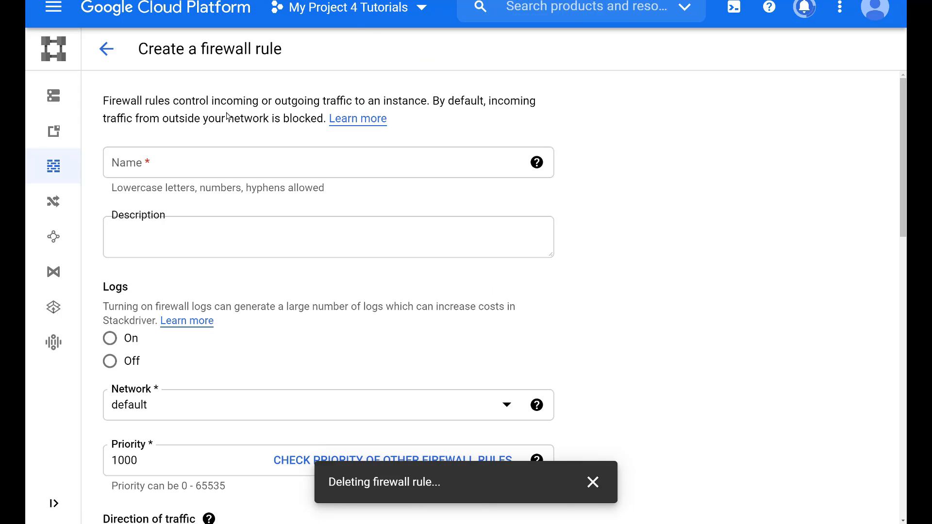
left_click(183, 167)
type("allow-ssh")
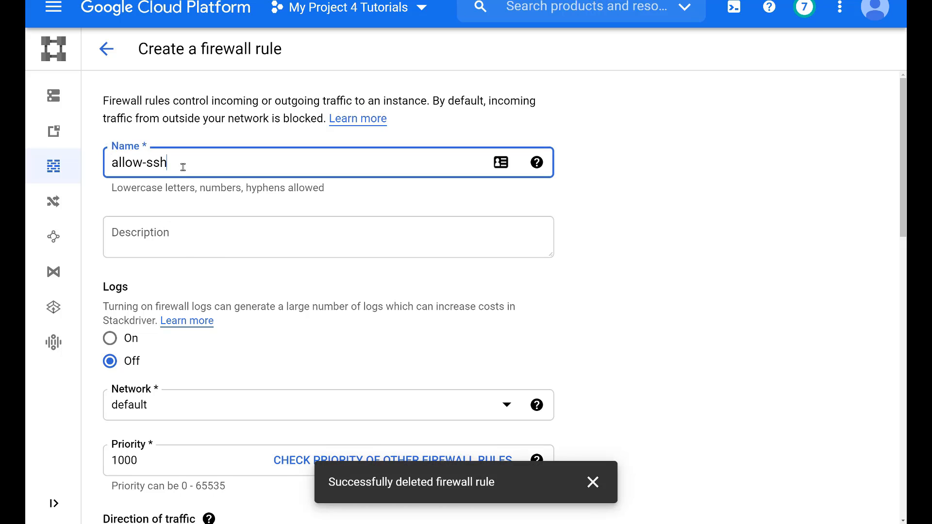
left_click(156, 243)
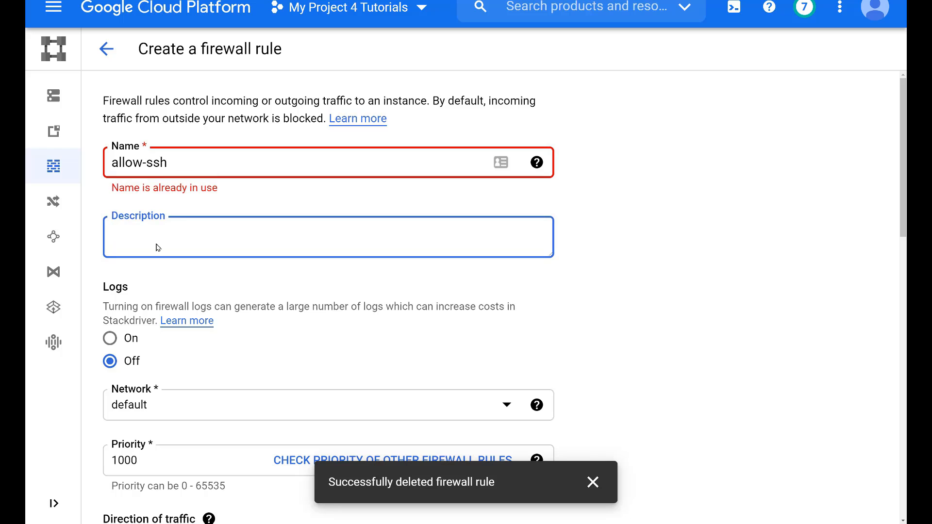
type("allow-ssh")
scroll(216, 268, "down", 3)
left_click(270, 284)
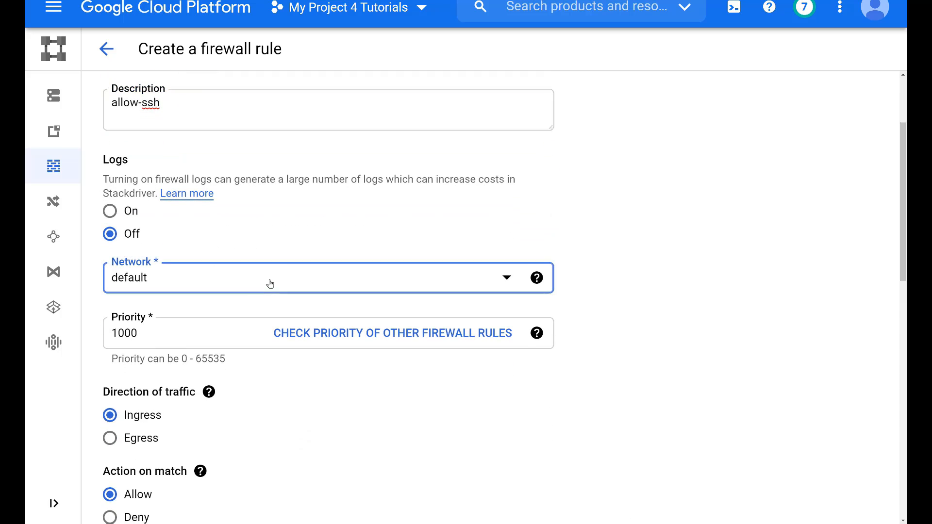
left_click(191, 346)
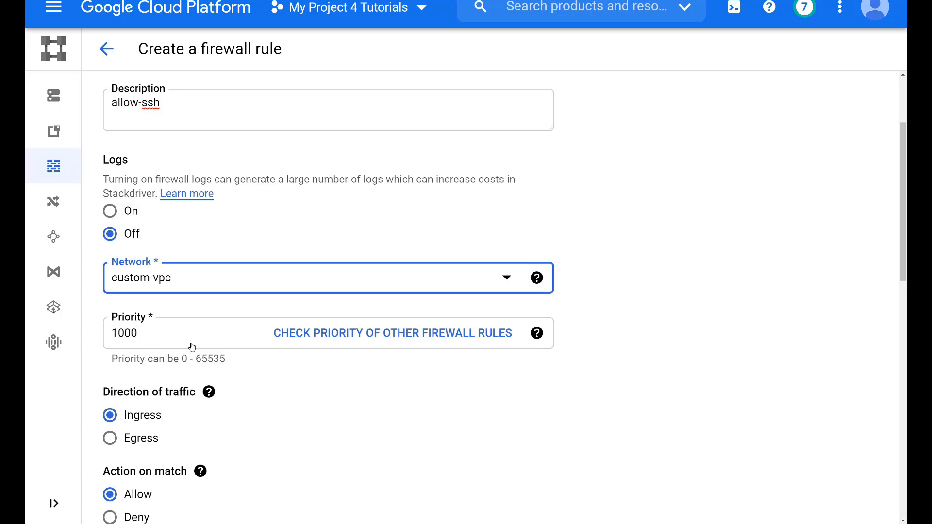
- Apply the firewall rule to all instances in the network, with 0.0.0.0/0 as the source IP range
scroll(269, 295, "down", 6)
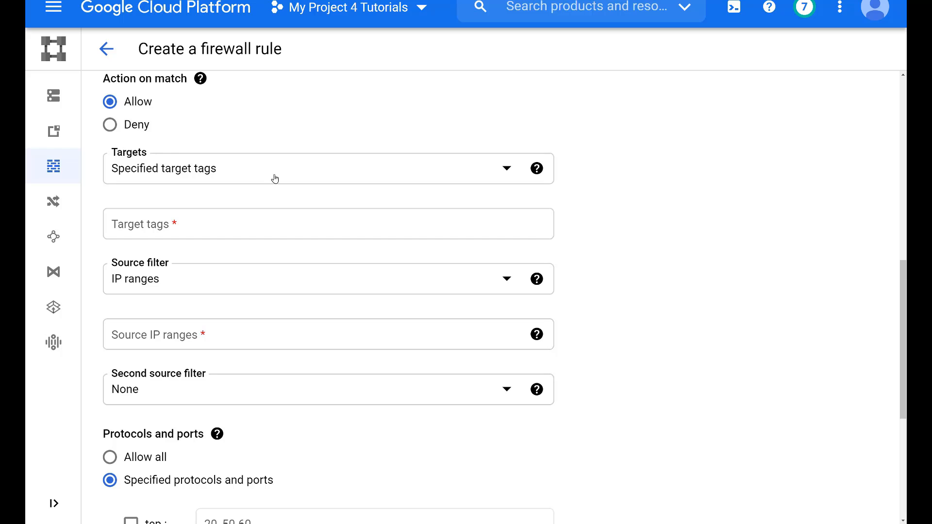
left_click(275, 180)
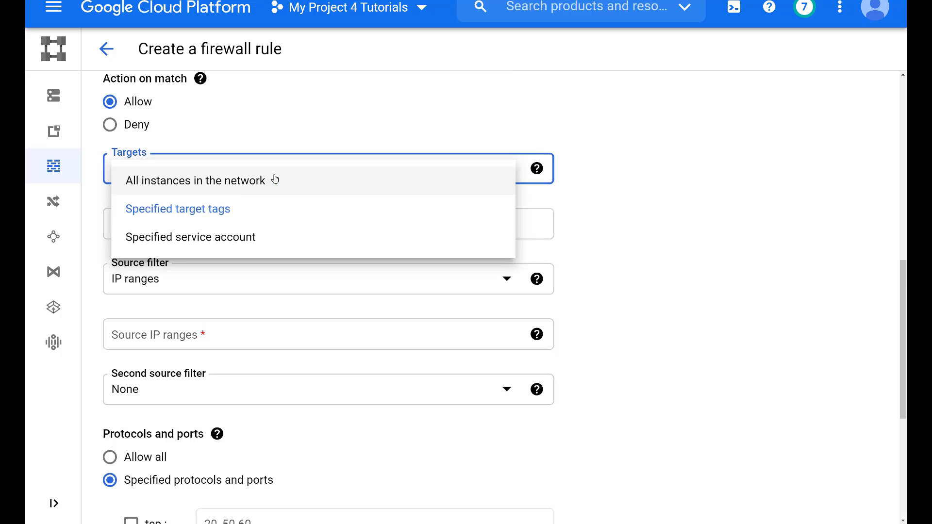
left_click(238, 189)
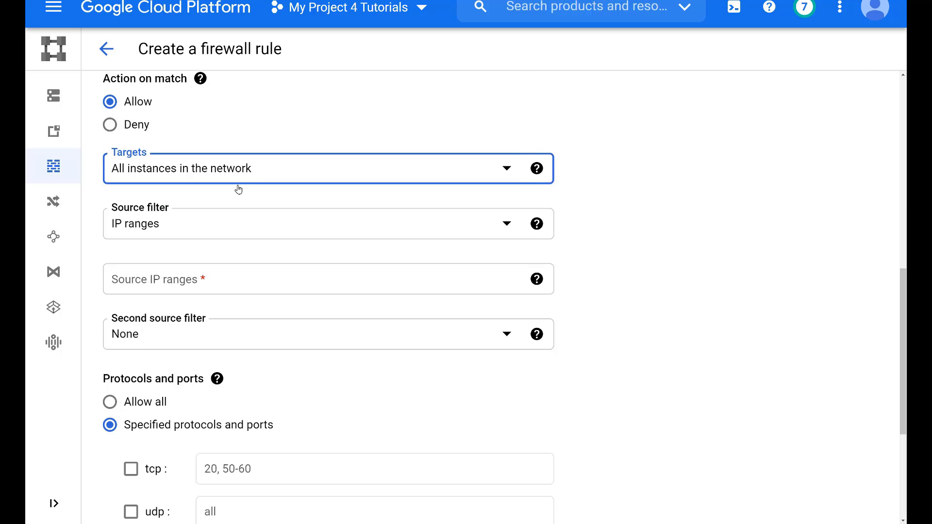
left_click(258, 285)
type("0.0.0.0/0")
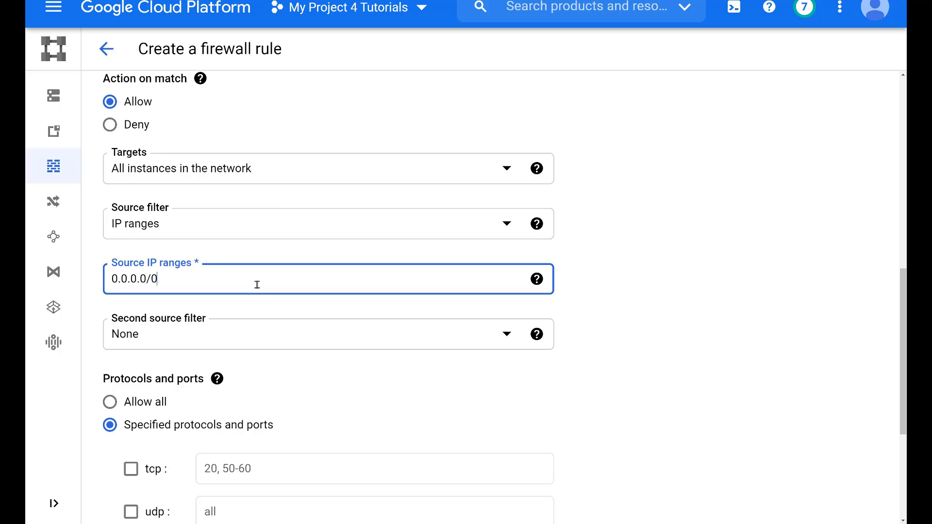
- Allow TCP port 22 in the firewall rule's protocols and ports, and try to create the rule
scroll(257, 285, "down", 2)
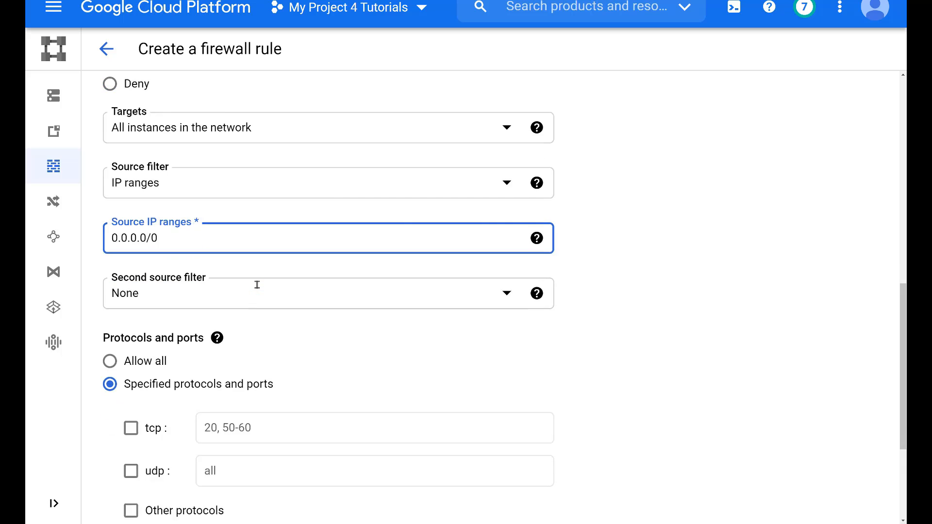
left_click(136, 383)
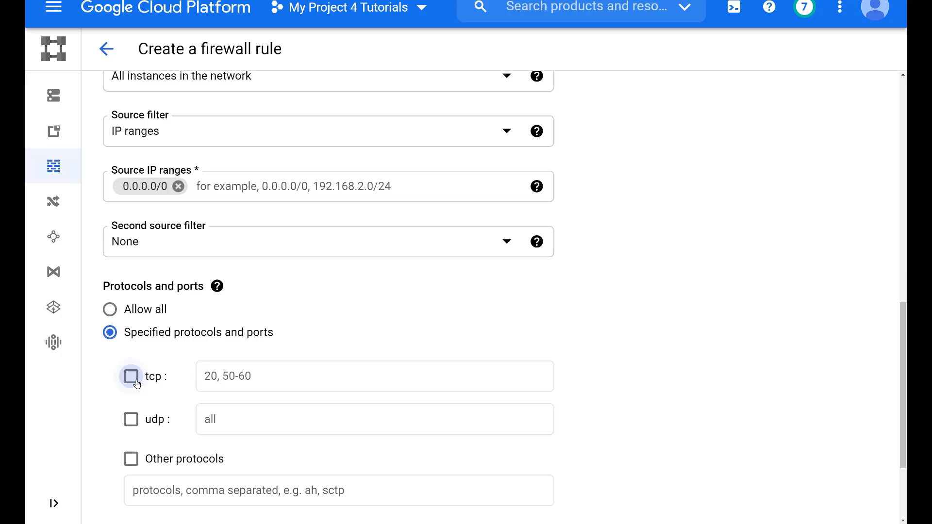
left_click(245, 374)
type("22")
scroll(248, 374, "down", 3)
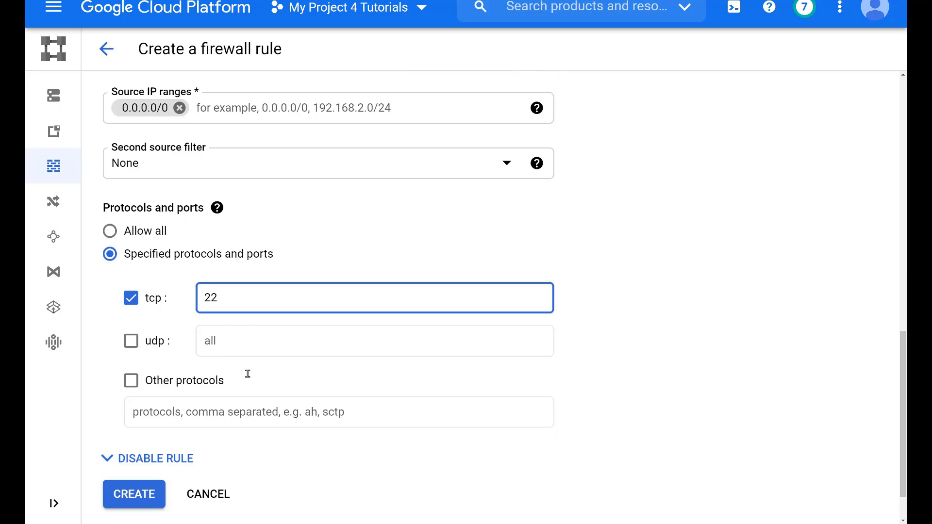
left_click(134, 440)
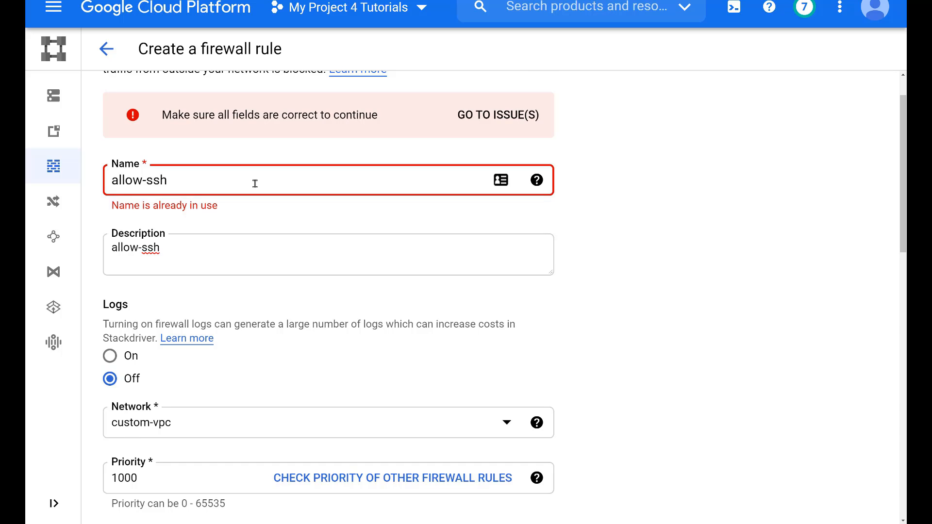
- Rename the firewall rule to allow-ssh-customvpc and create it
scroll(255, 184, "up", 1)
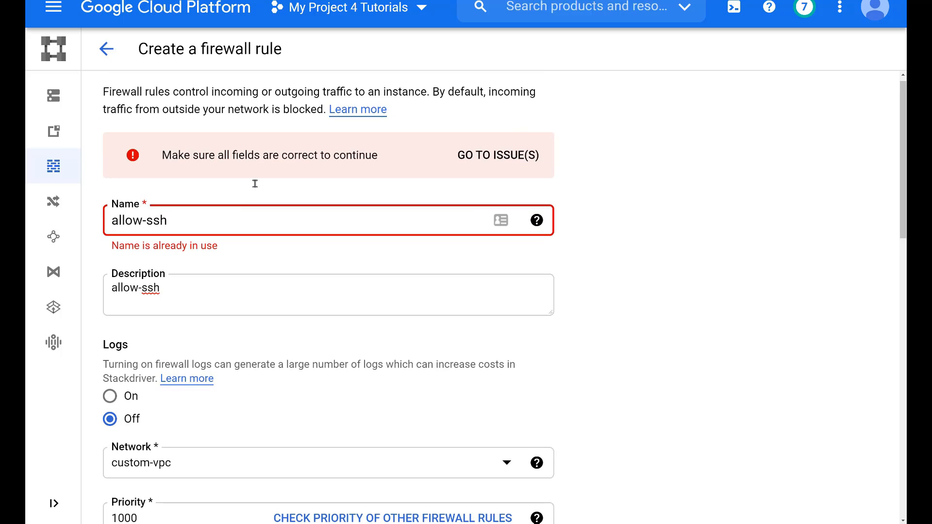
left_click(181, 221)
type("-")
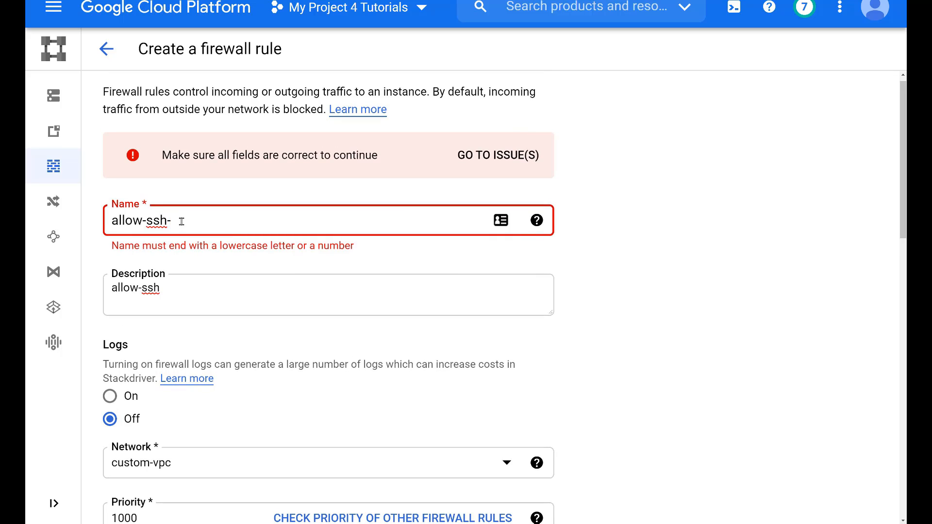
type("customvpc")
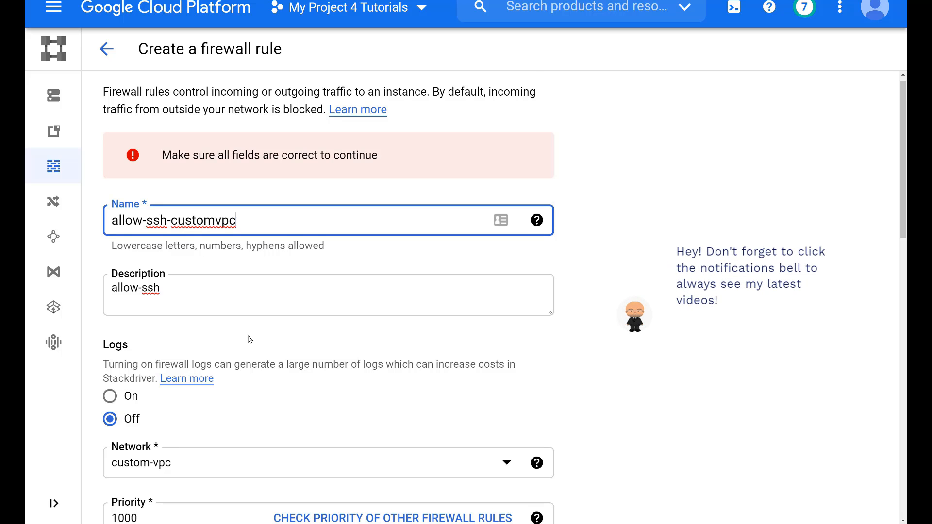
scroll(250, 339, "down", 6)
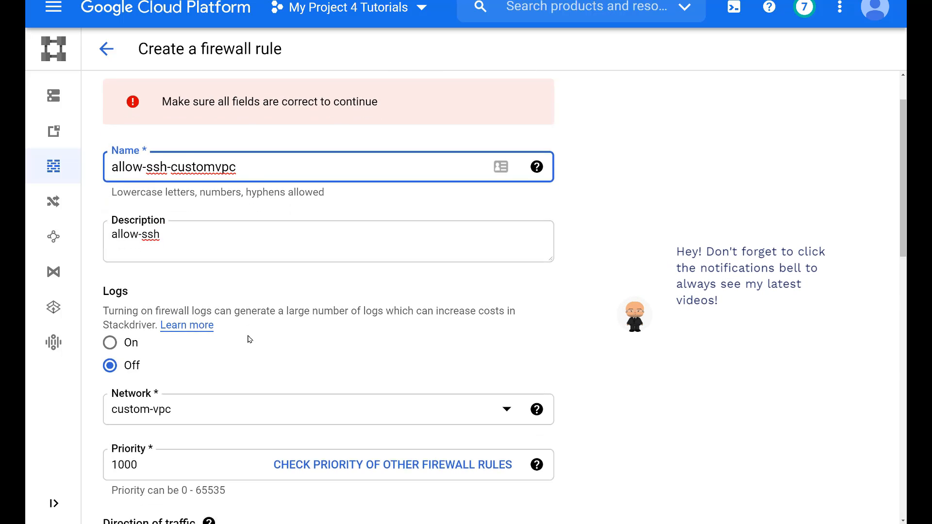
scroll(249, 339, "down", 10)
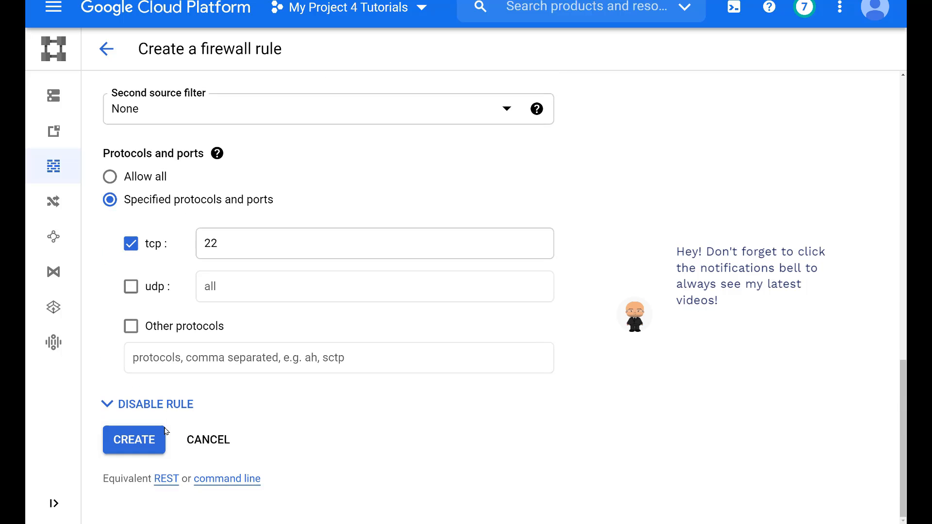
left_click(149, 437)
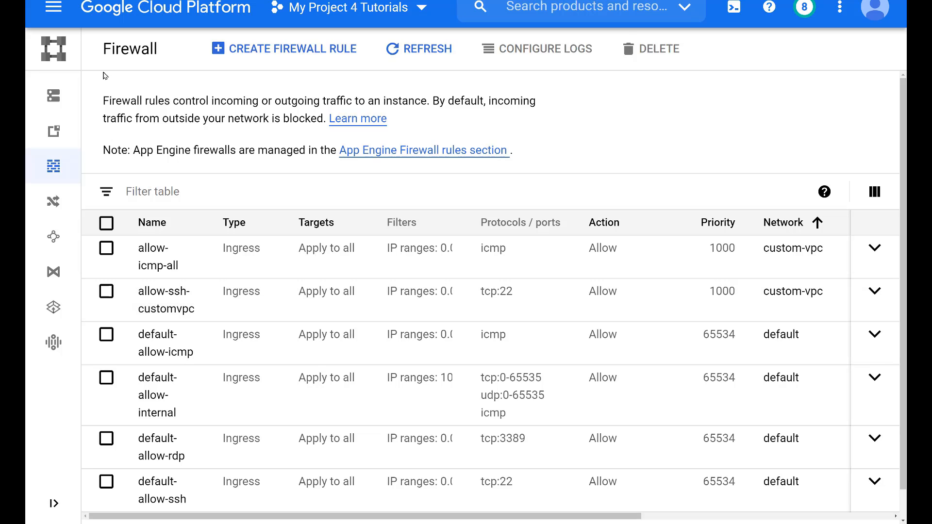
- Return to the VM instances and open SSH sessions to instance-1 and instance-2
left_click(53, 17)
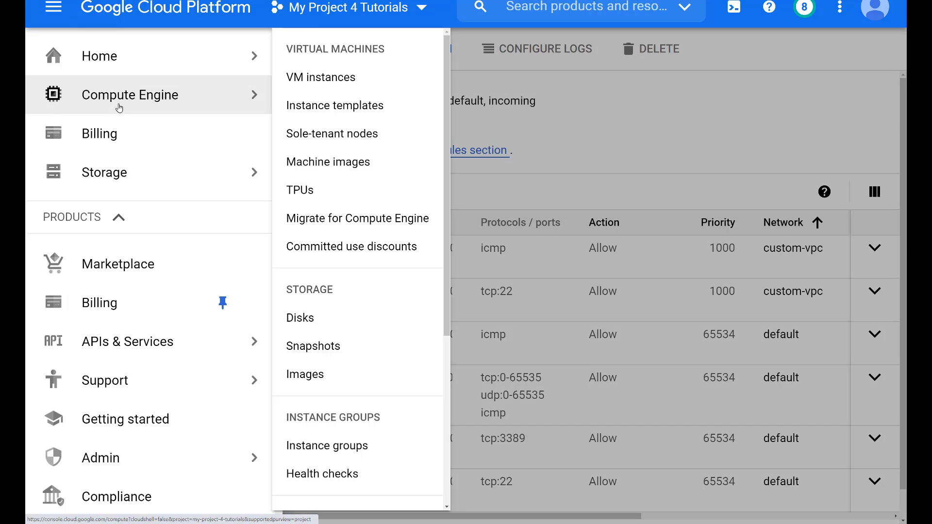
left_click(119, 107)
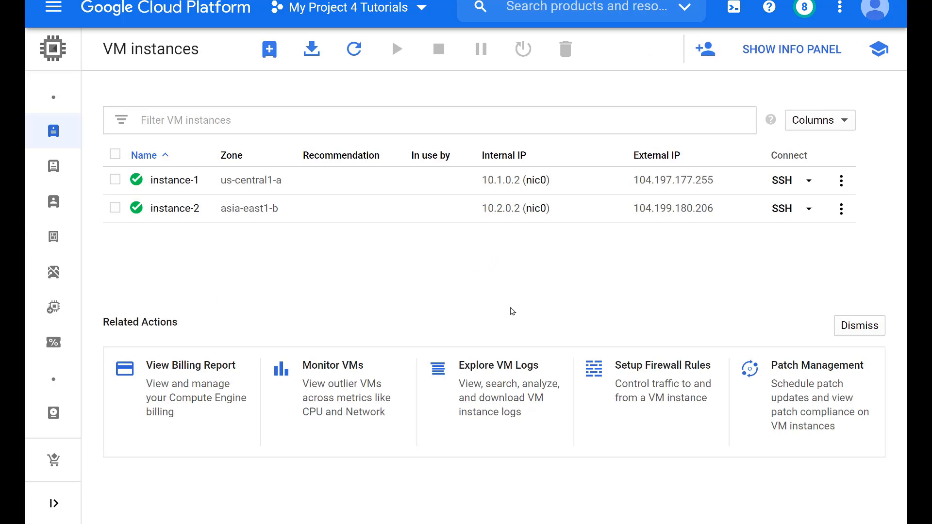
left_click(778, 181)
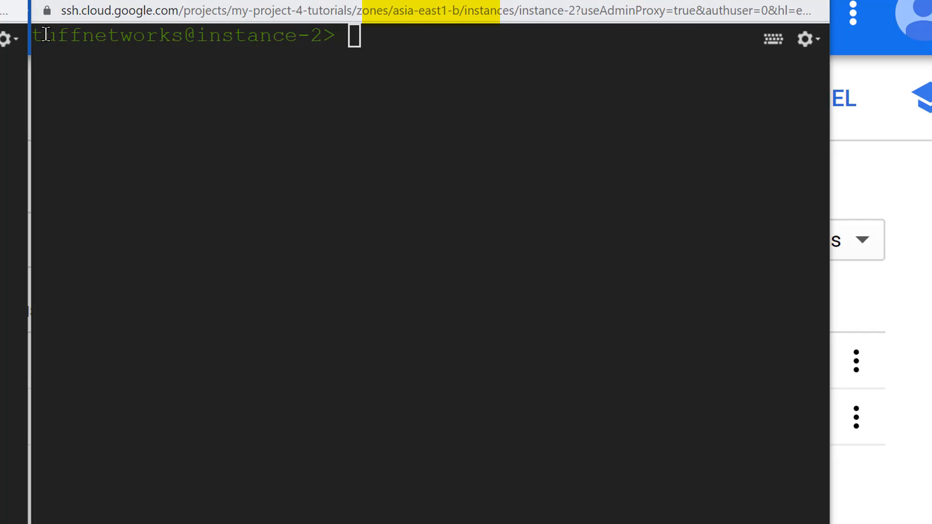
- Run ip a on instance-1 and on instance-2 to examine their network interface addresses
type("ip a")
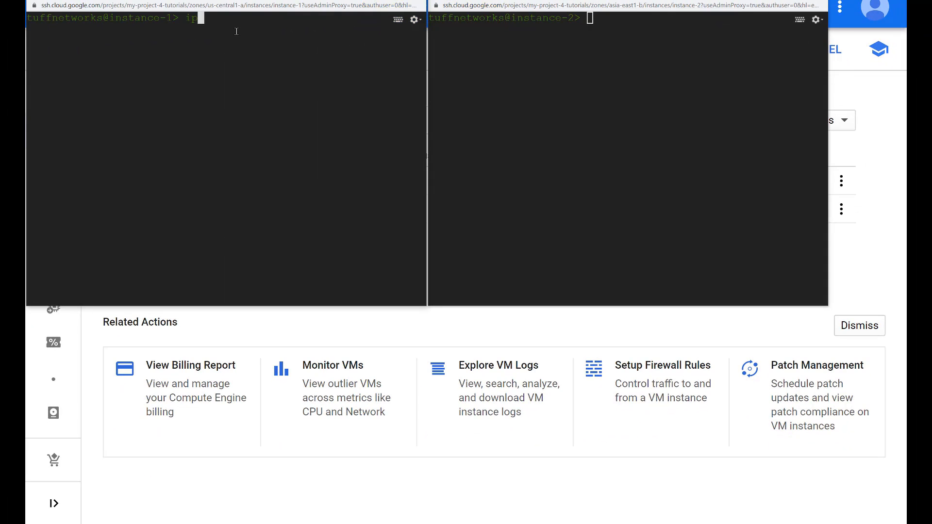
key("Return")
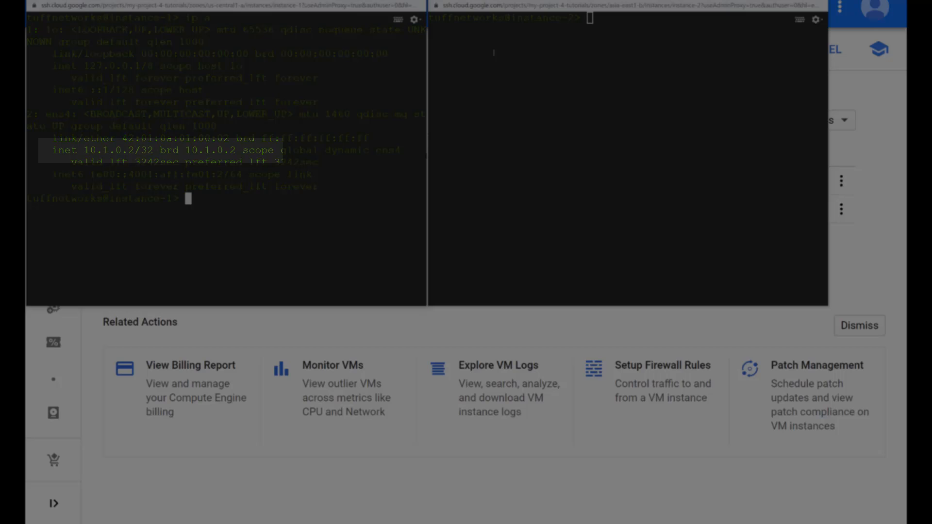
left_click(592, 20)
type("ip a")
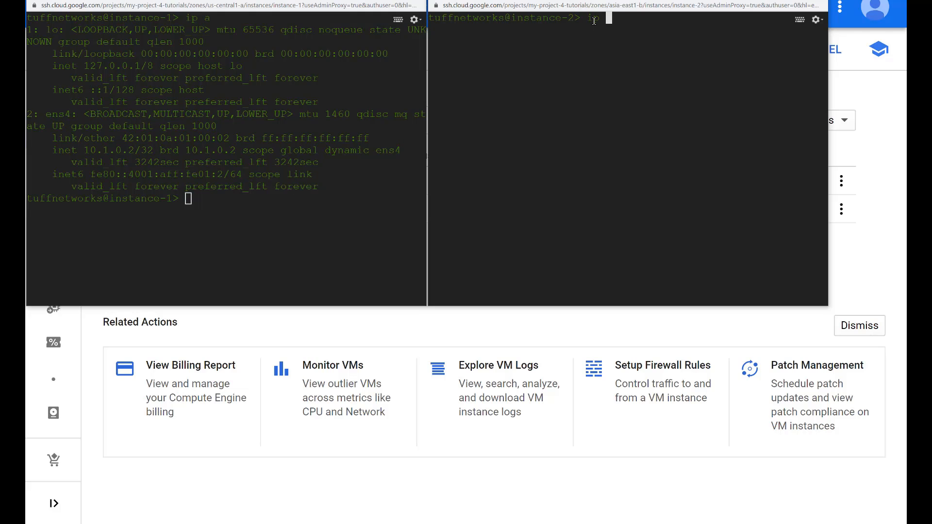
key("Return")
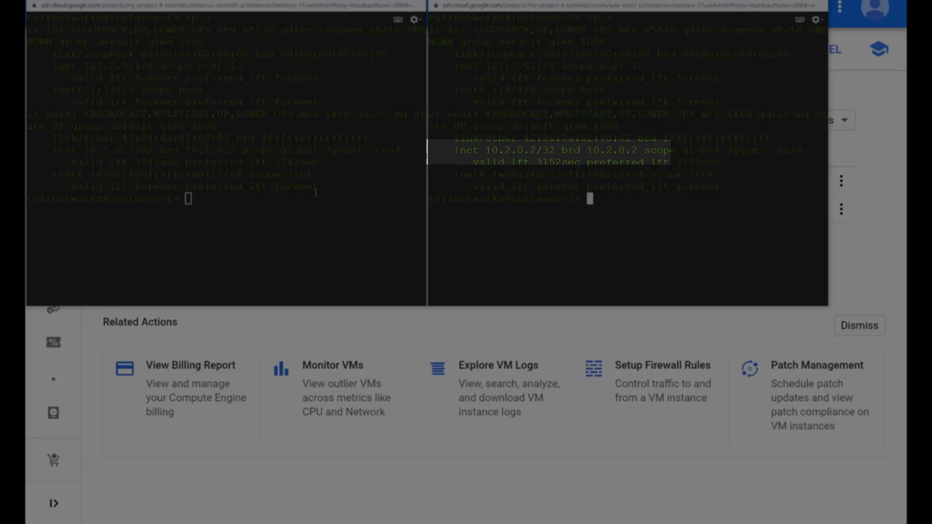
- Ping 10.2.0.2 from instance-1 to test the connection to instance-2
left_click(228, 202)
type("ping 10.2.0.2")
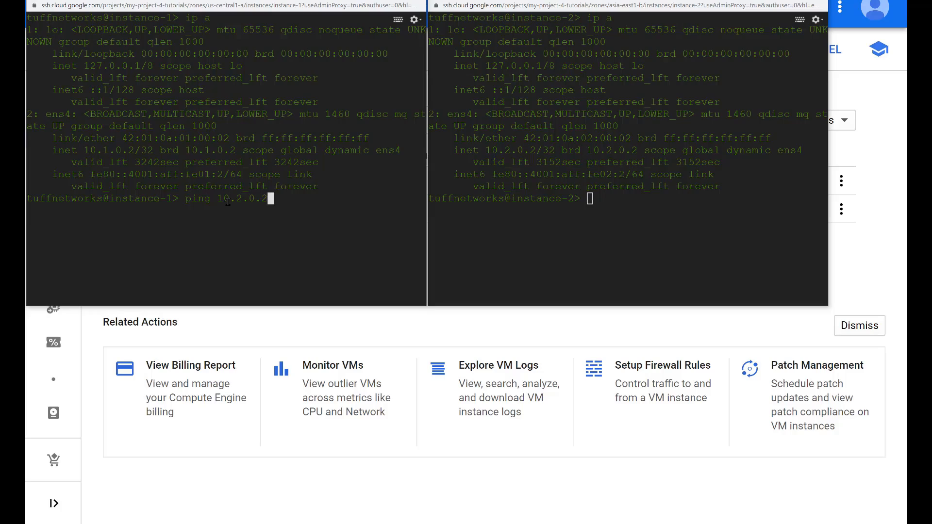
key("Return")
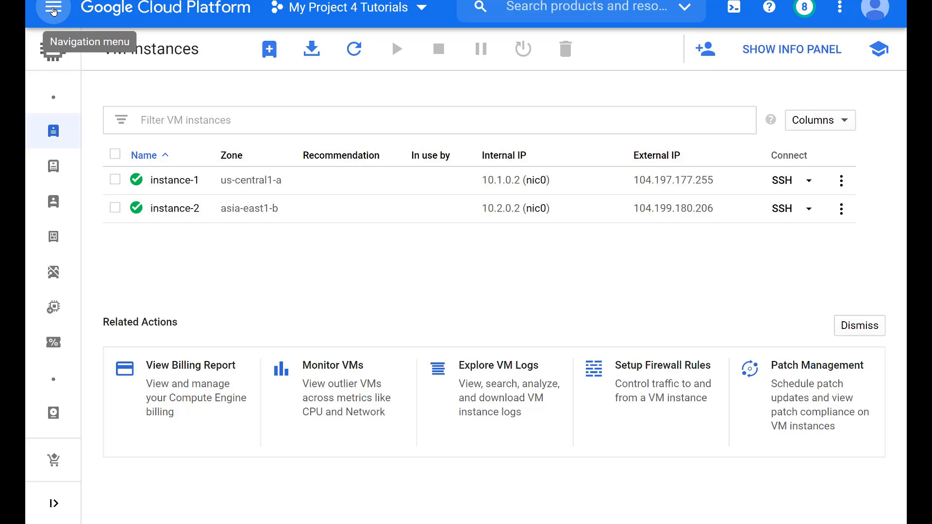
- Go to the VPC networks and open the custom-vpc details at its subnets list
left_click(53, 8)
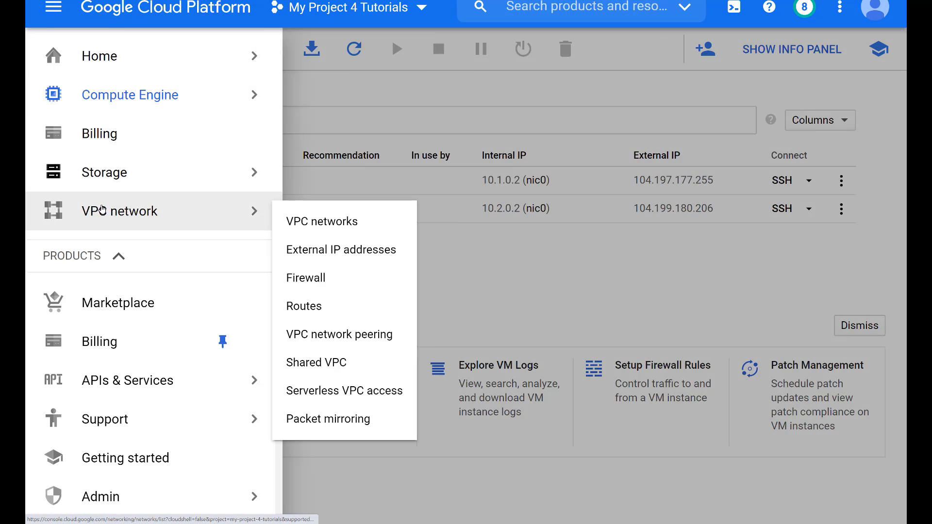
left_click(102, 210)
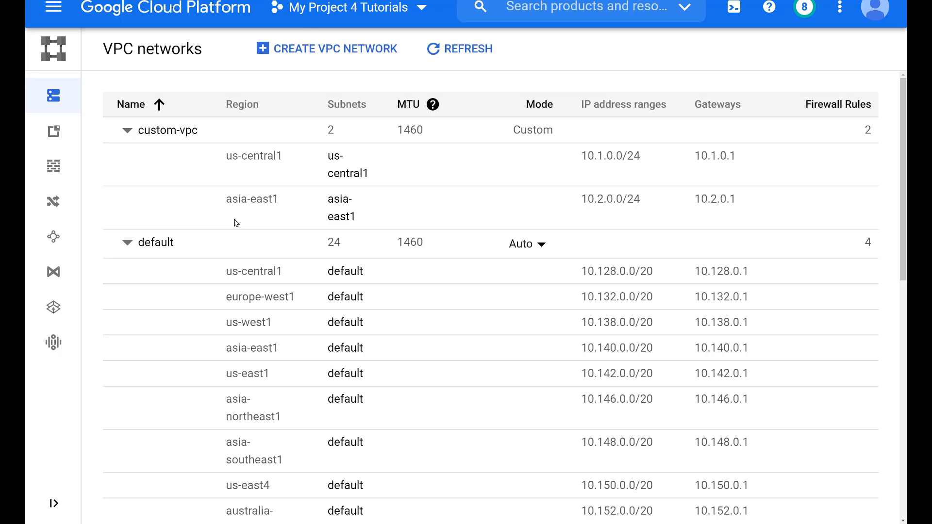
left_click(159, 132)
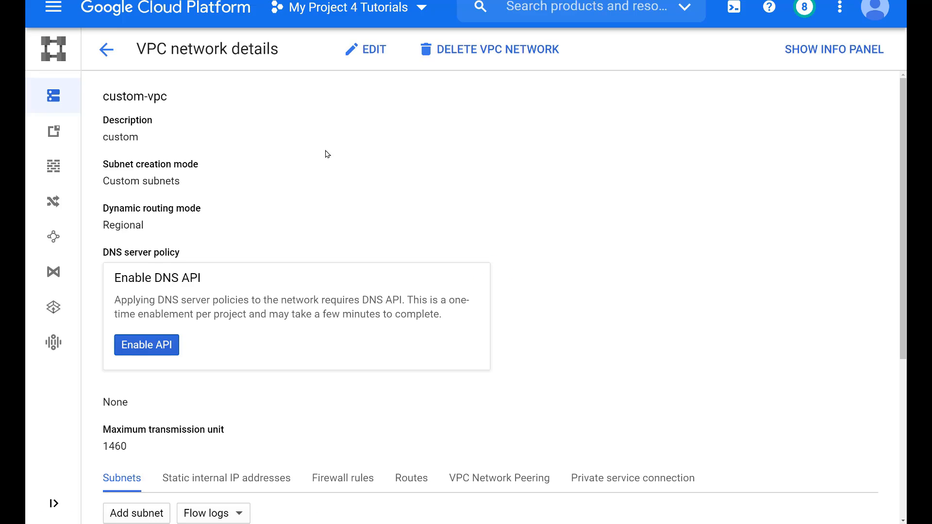
scroll(327, 260, "down", 2)
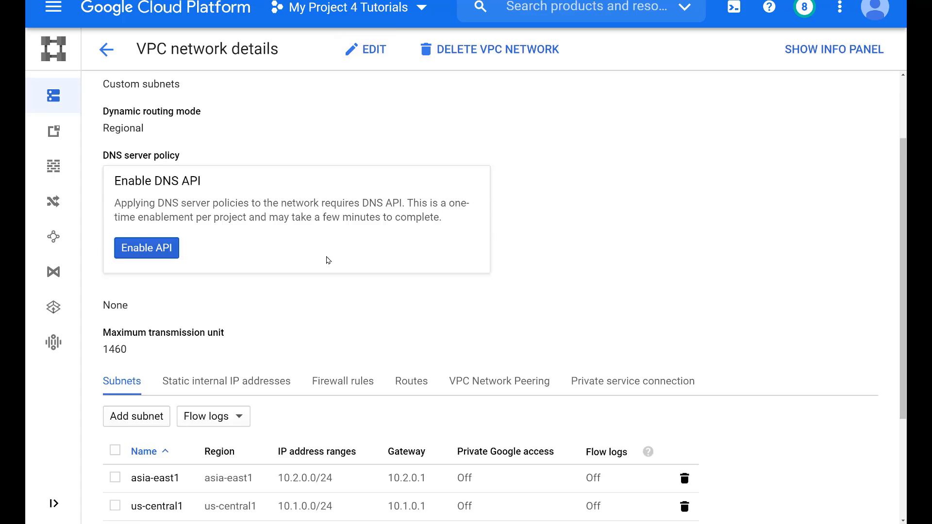
scroll(328, 260, "down", 3)
- Start a new subnet in custom-vpc with europe-north1 as its region and its name
left_click(127, 286)
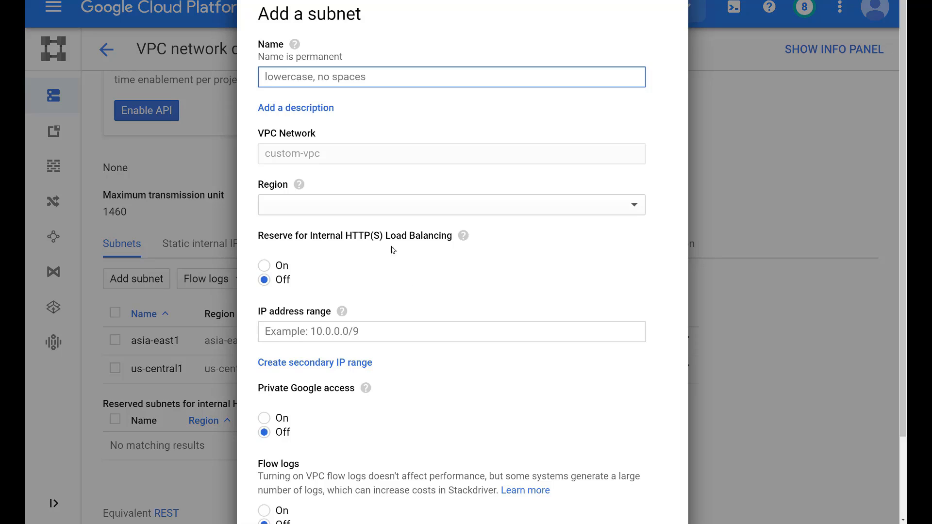
left_click(395, 212)
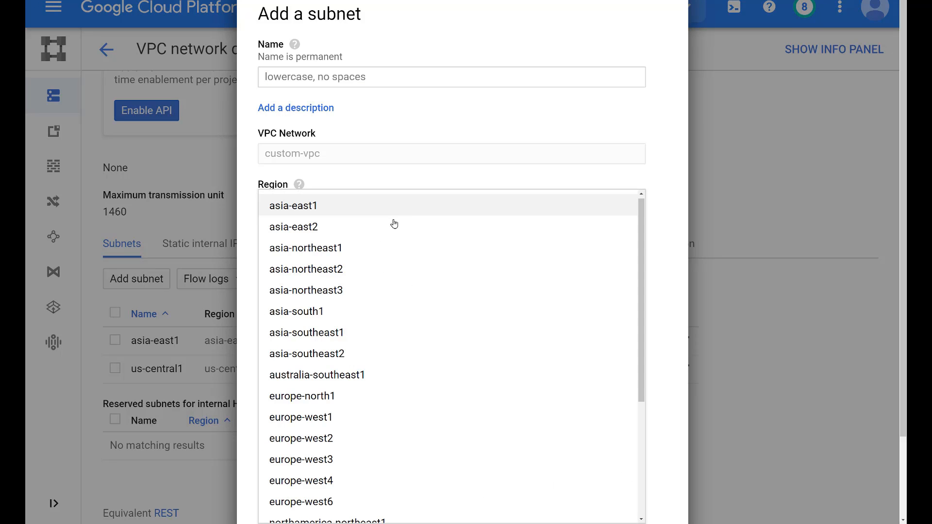
scroll(375, 328, "down", 1)
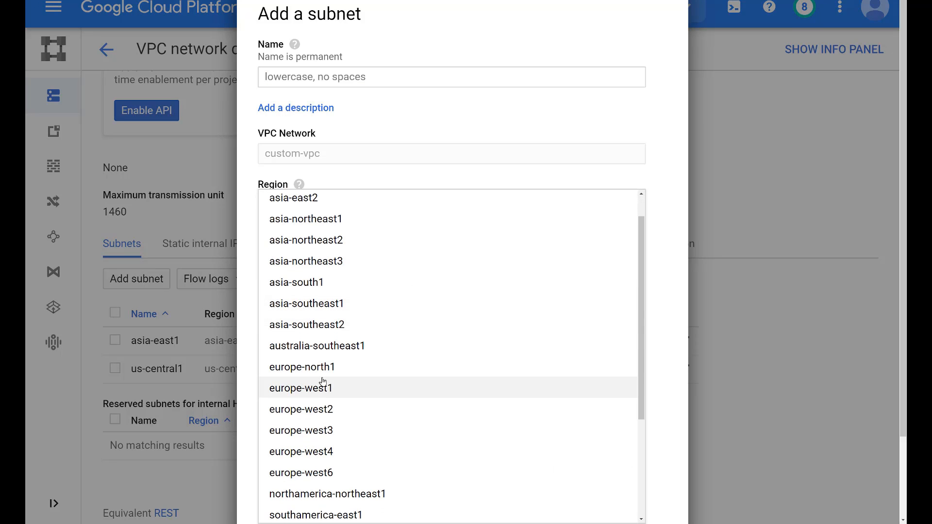
left_click(315, 369)
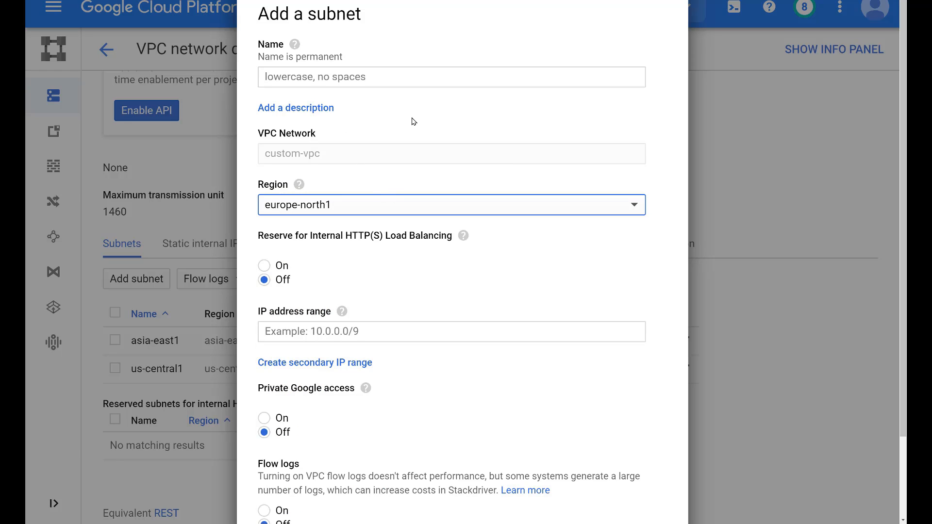
left_click(342, 80)
type("europe-north1")
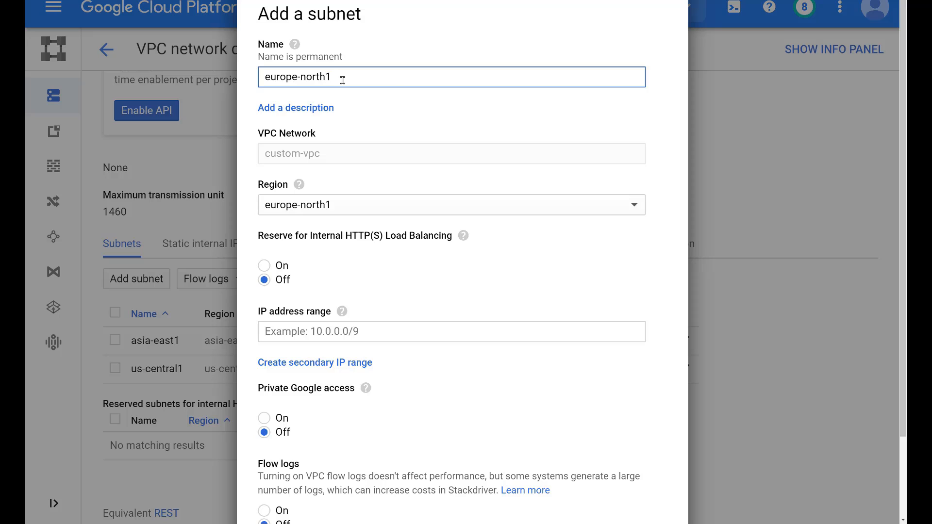
- Try 10.2.0.0/24 as the IP address range of the new europe-north1 subnet
scroll(335, 311, "down", 1)
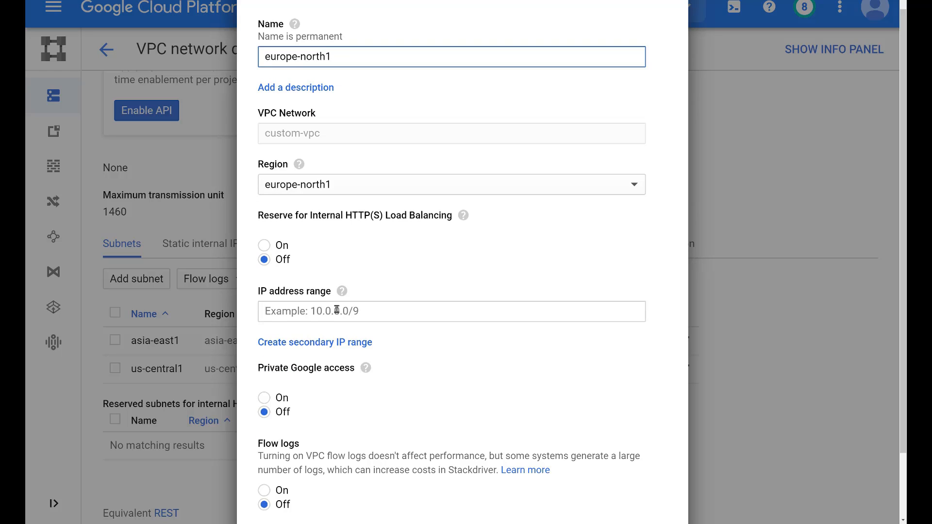
left_click(335, 311)
type("10.2.0.0")
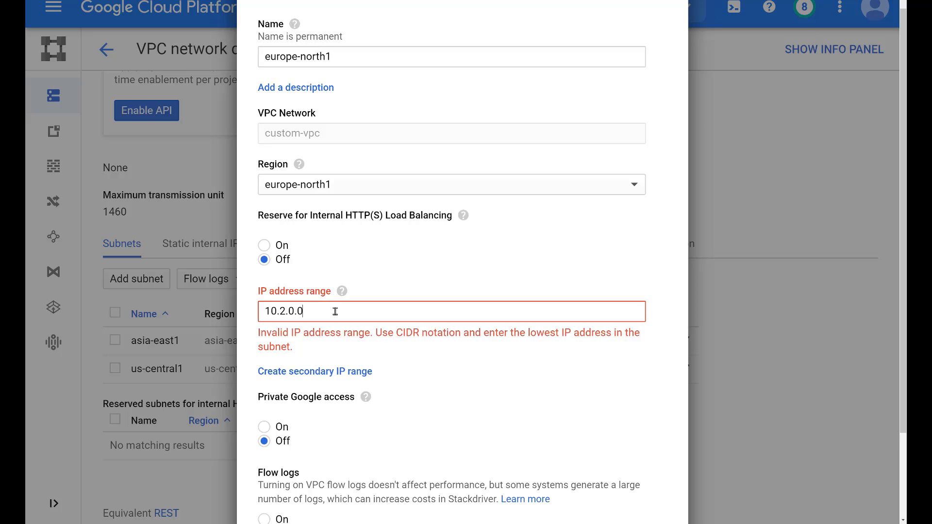
type("/24")
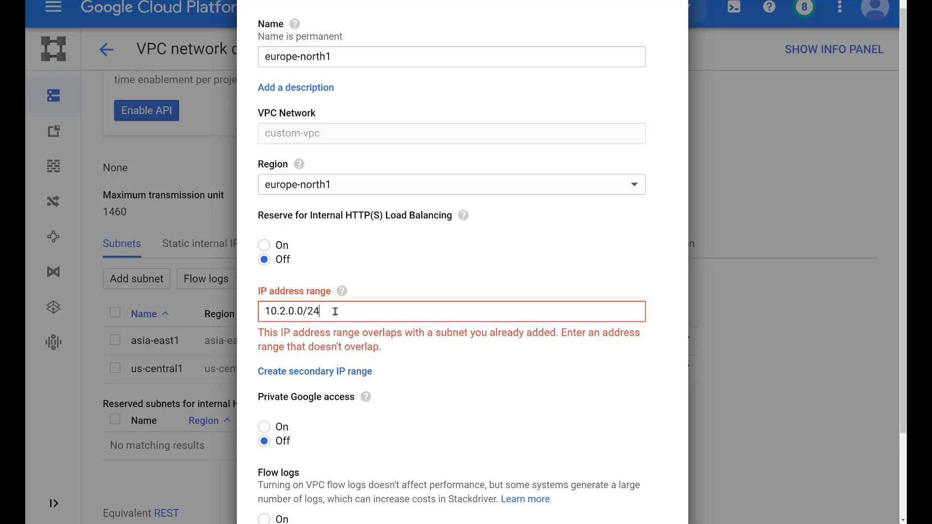
- Set the new subnet's IP address range to 10.3.0.0/24 and add the subnet to custom-vpc
key("BackSpace")
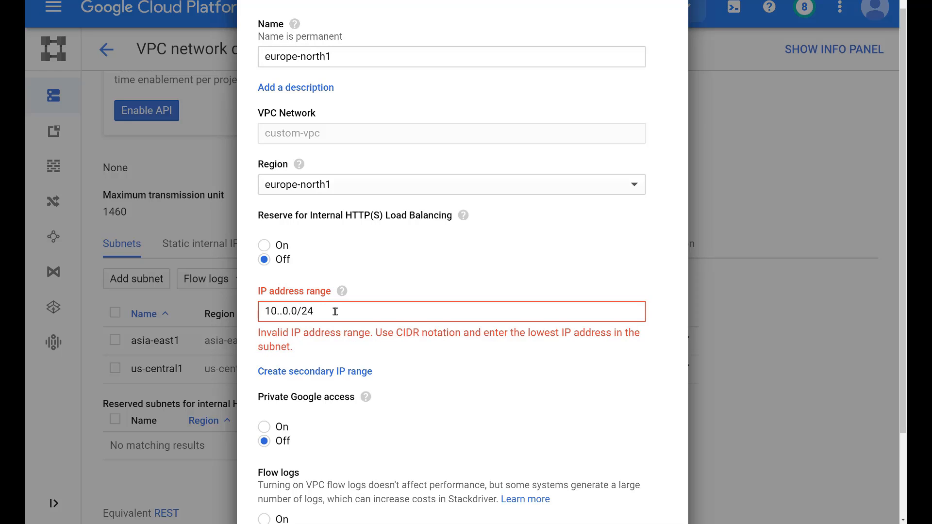
type("3")
scroll(453, 401, "down", 3)
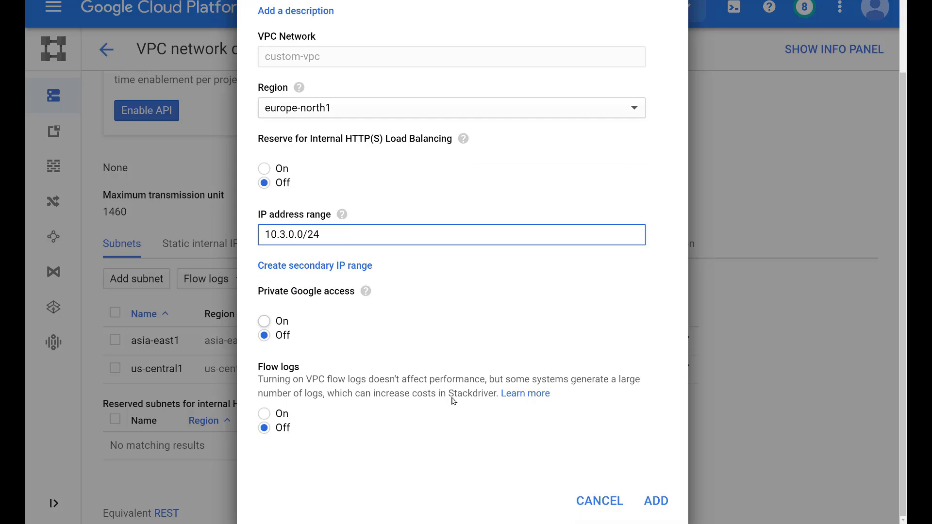
left_click(654, 500)
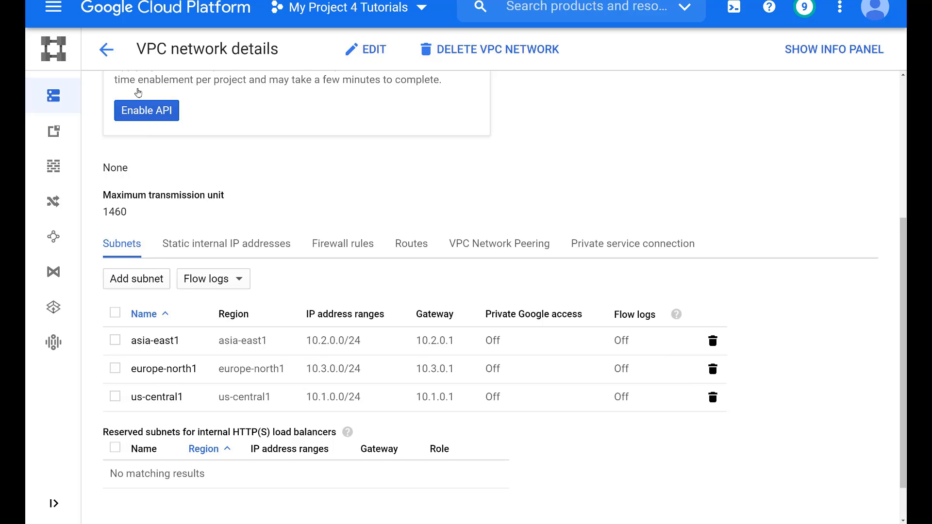
- Open the VPC routes list and sort it by network to examine the custom-vpc routes
left_click(106, 51)
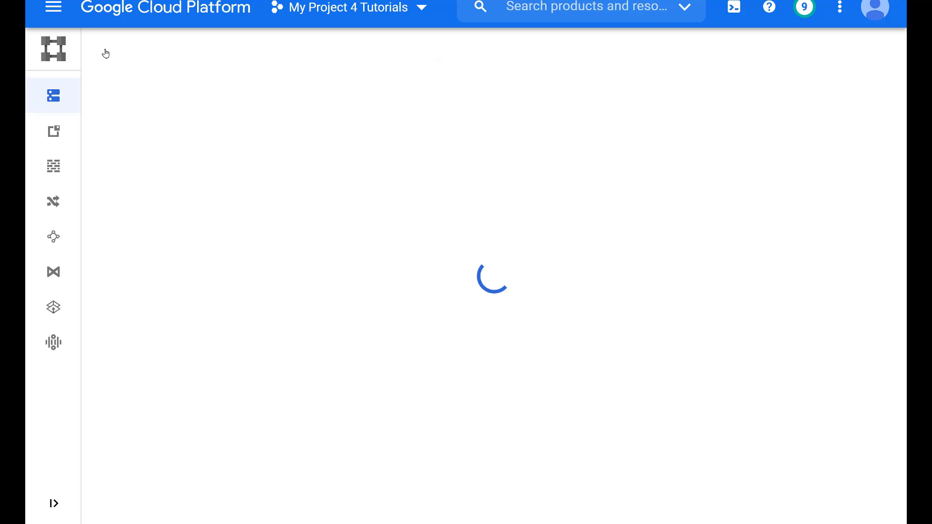
mouse_move(51, 178)
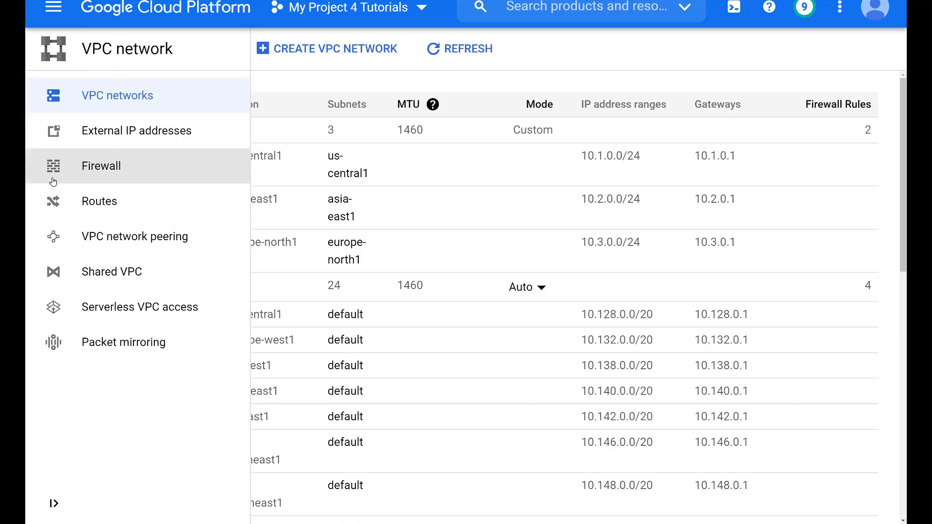
left_click(98, 207)
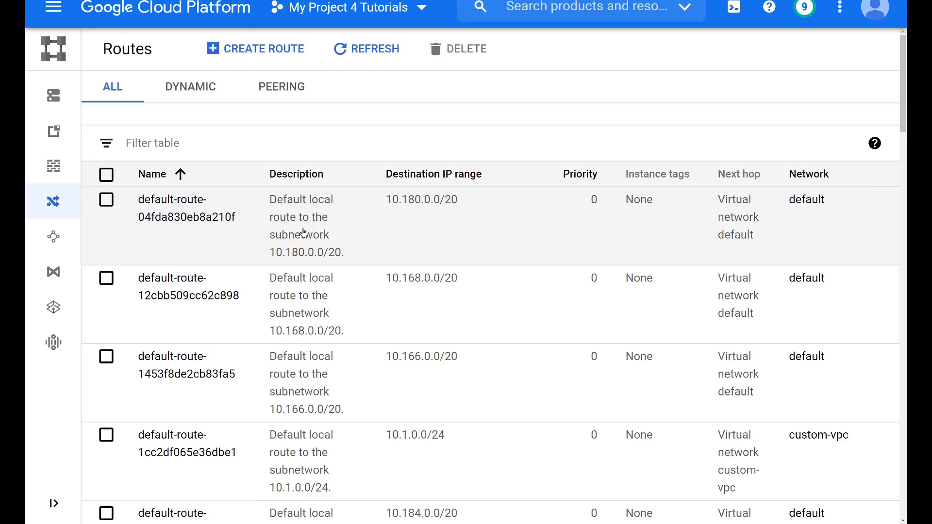
left_click(808, 175)
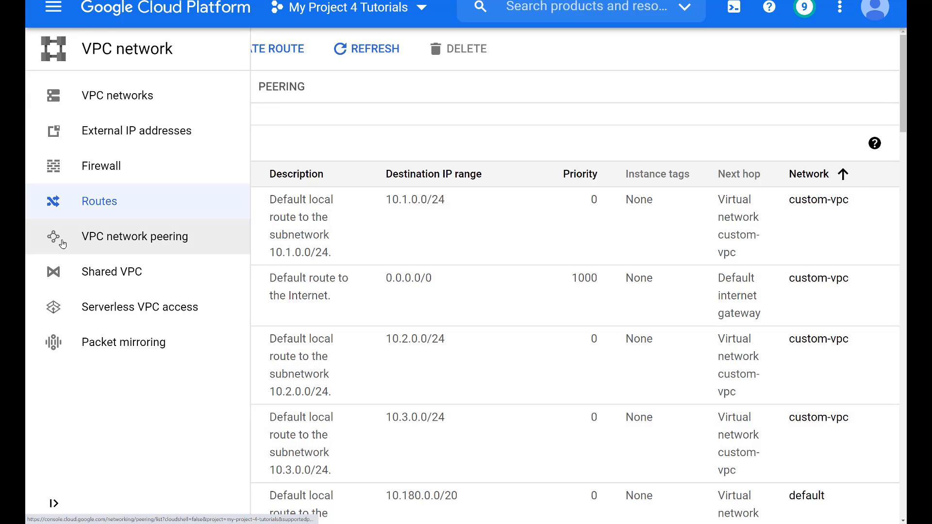
- Start a new VM instance in region europe-north1 (Finland) with machine type e2-micro
left_click(54, 8)
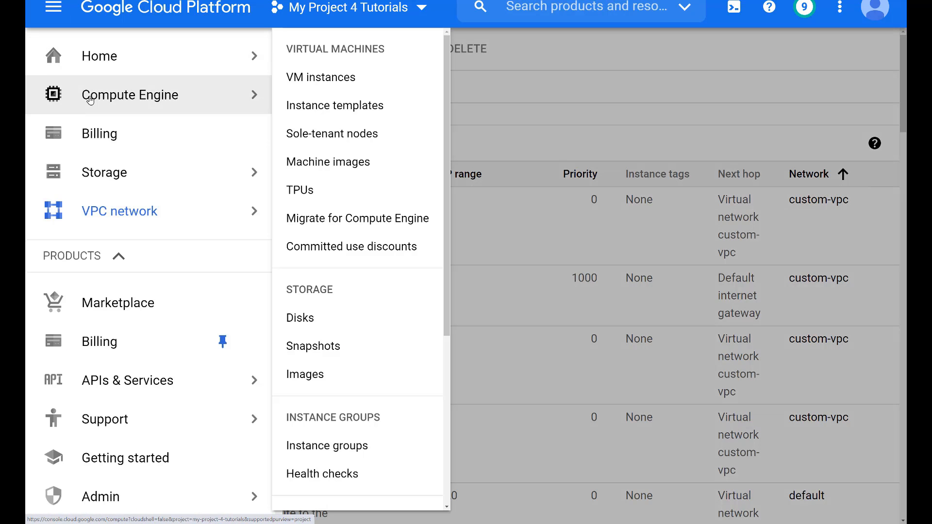
left_click(89, 99)
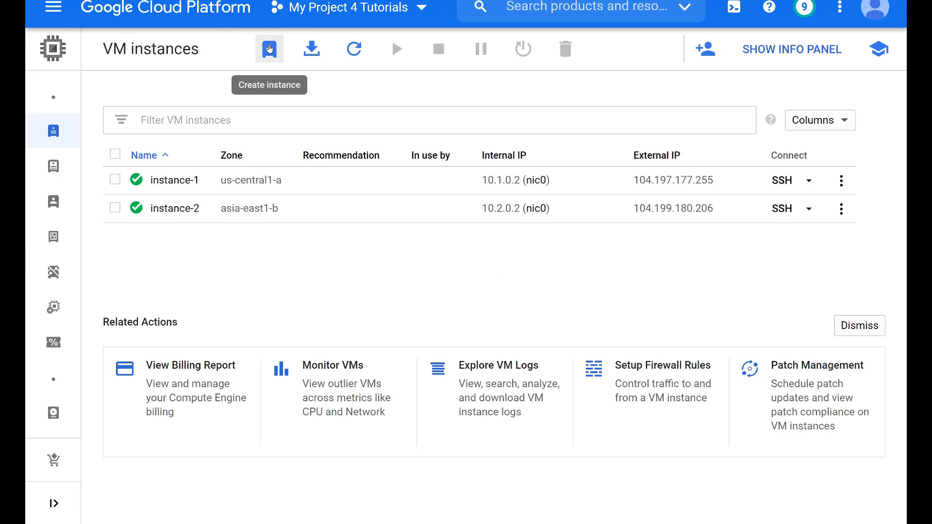
left_click(269, 48)
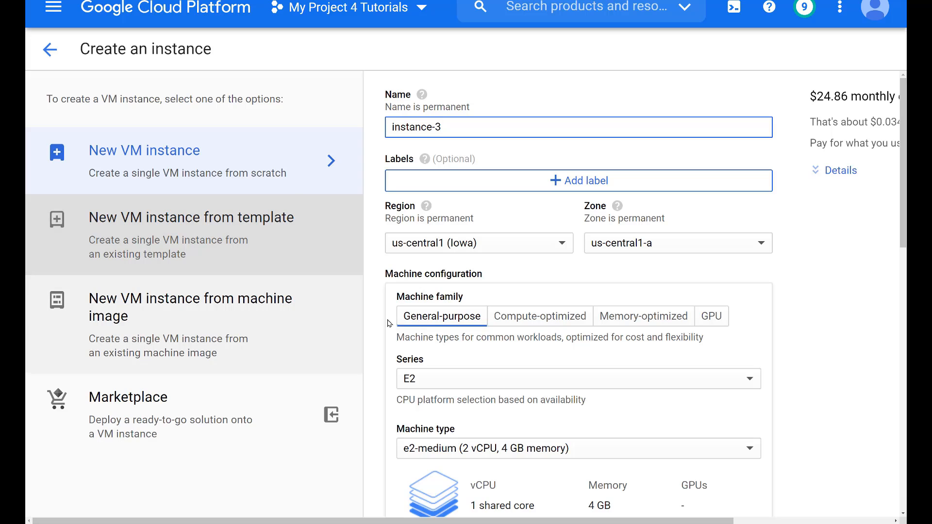
scroll(516, 355, "down", 1)
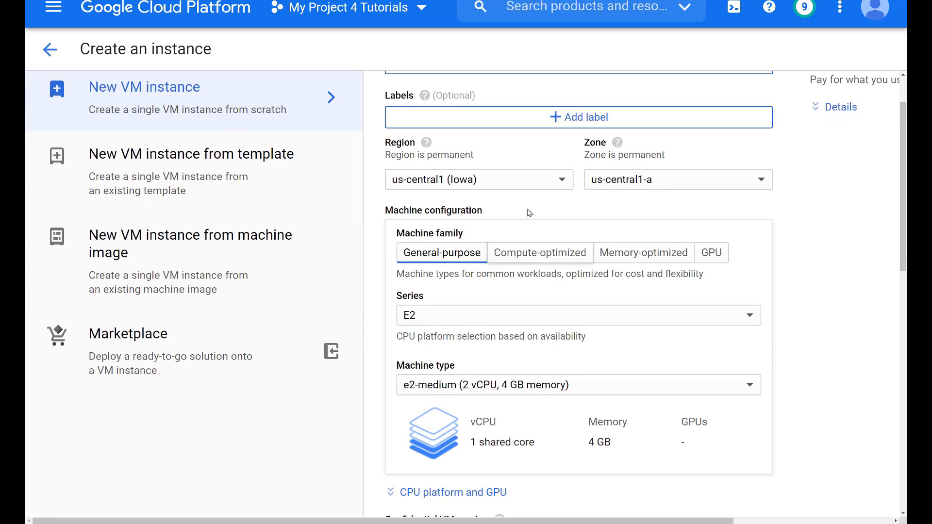
left_click(521, 181)
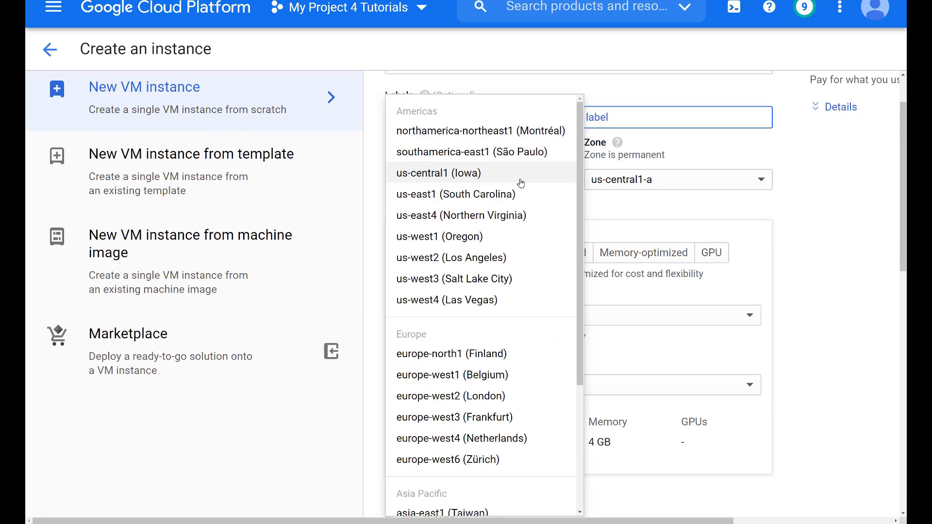
left_click(484, 355)
scroll(500, 337, "down", 2)
left_click(500, 273)
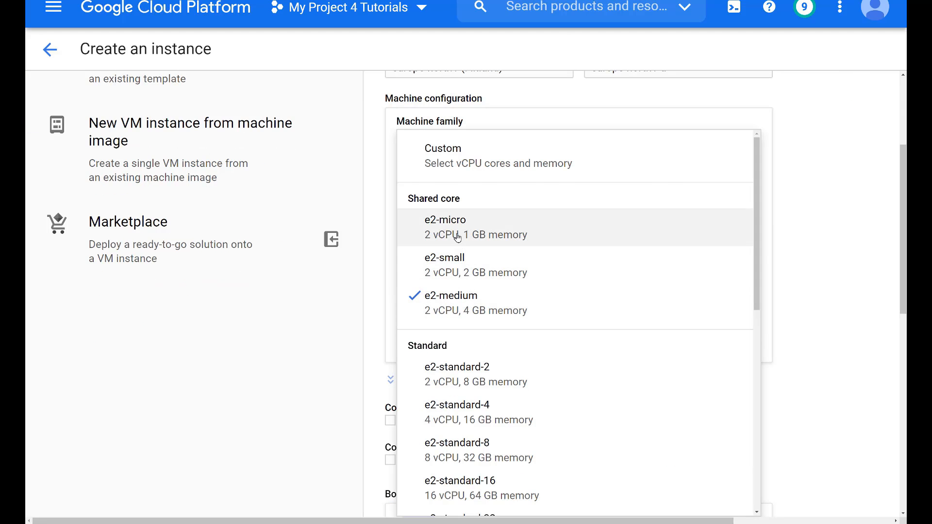
left_click(457, 237)
- Set the network of the new instance's network interface to custom-vpc
scroll(528, 237, "down", 5)
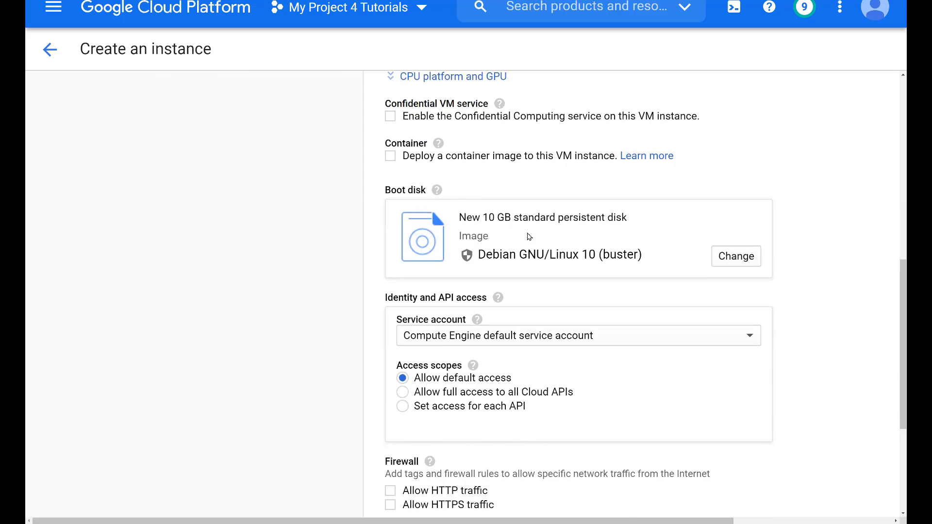
scroll(529, 236, "down", 4)
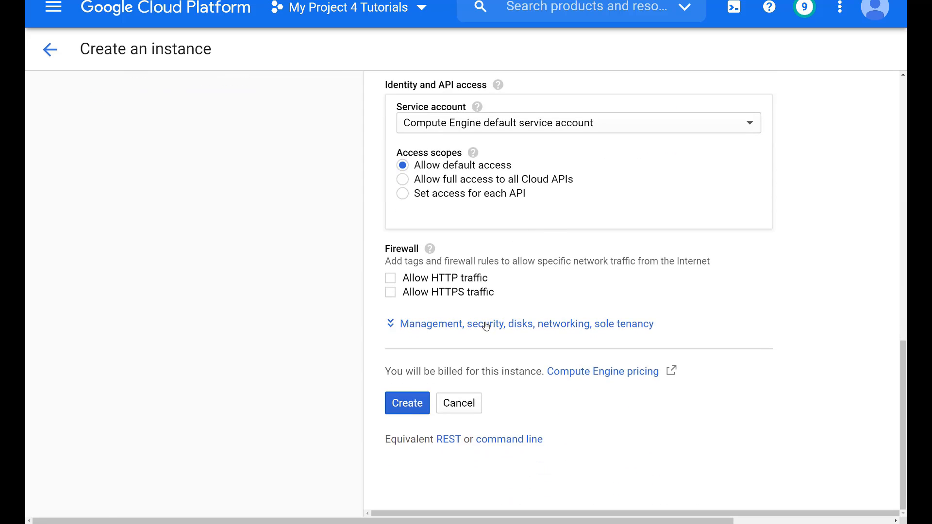
left_click(486, 324)
scroll(486, 326, "down", 2)
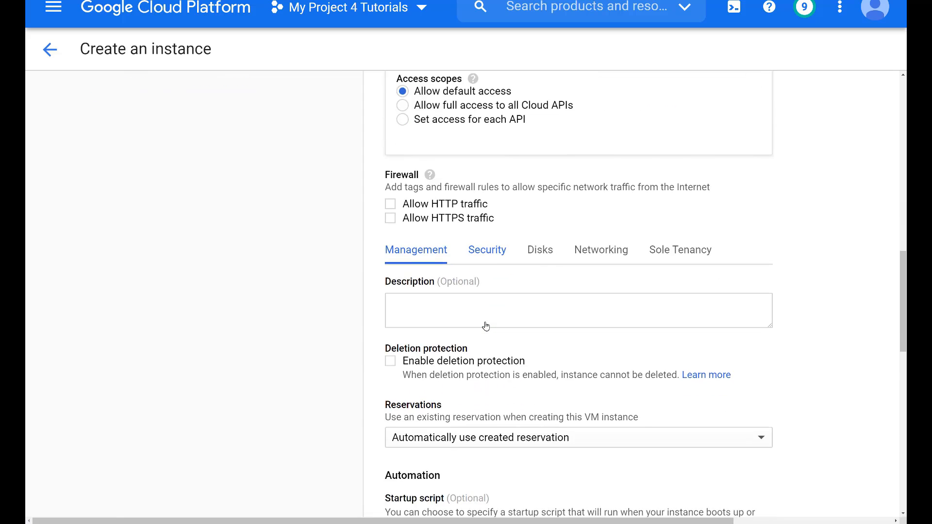
left_click(598, 250)
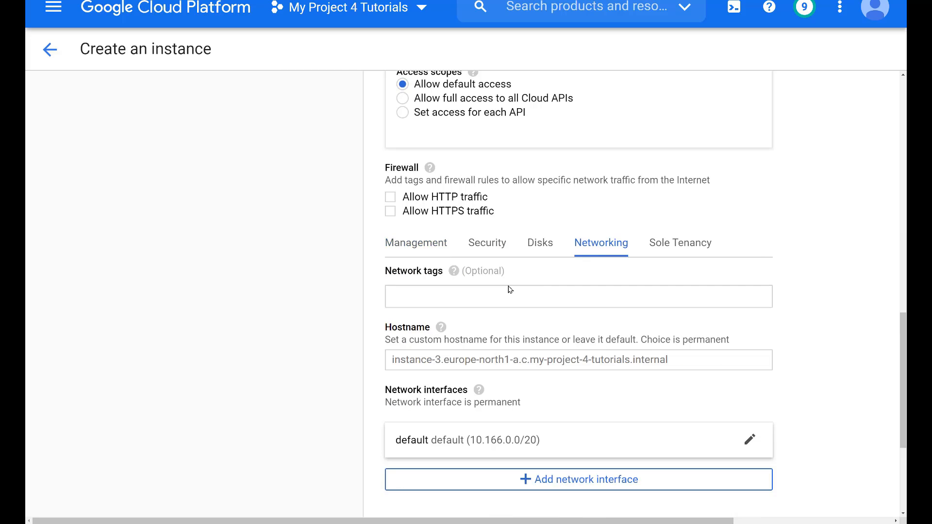
scroll(500, 290, "down", 2)
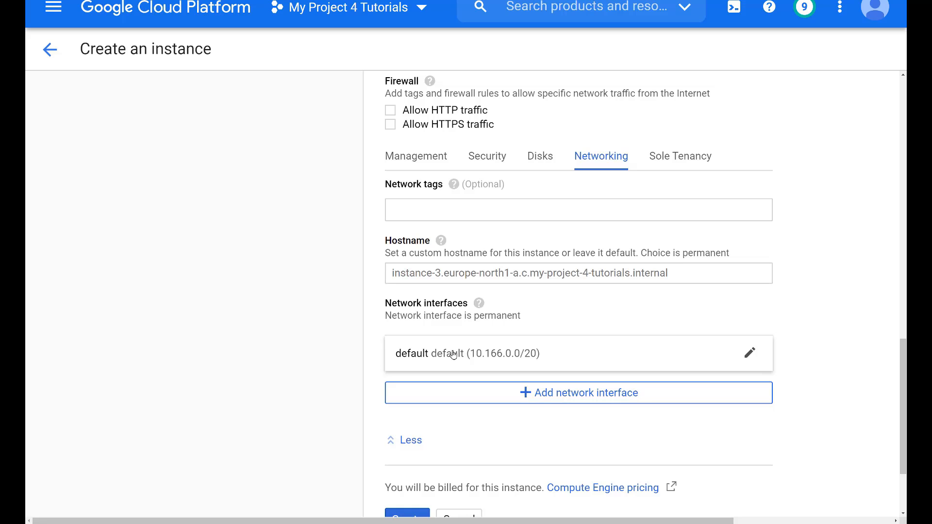
left_click(453, 355)
scroll(478, 378, "down", 3)
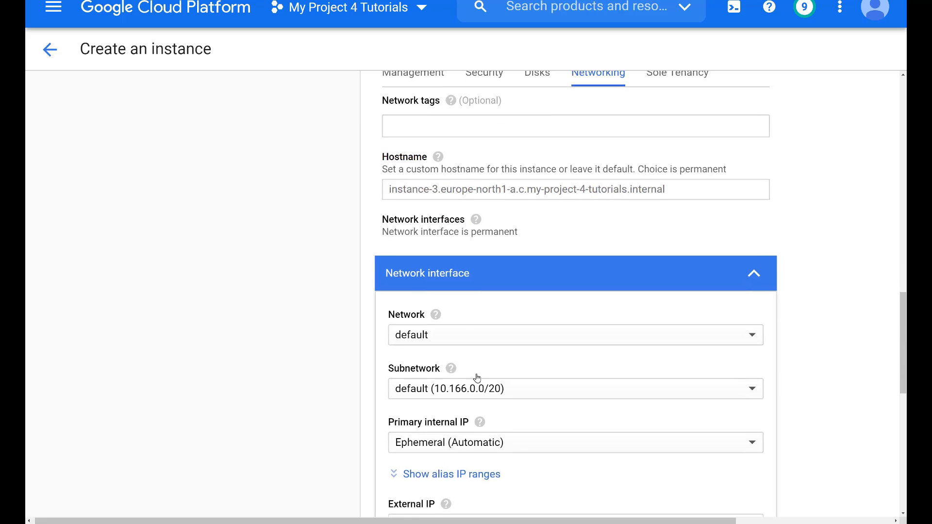
scroll(498, 295, "left", 1)
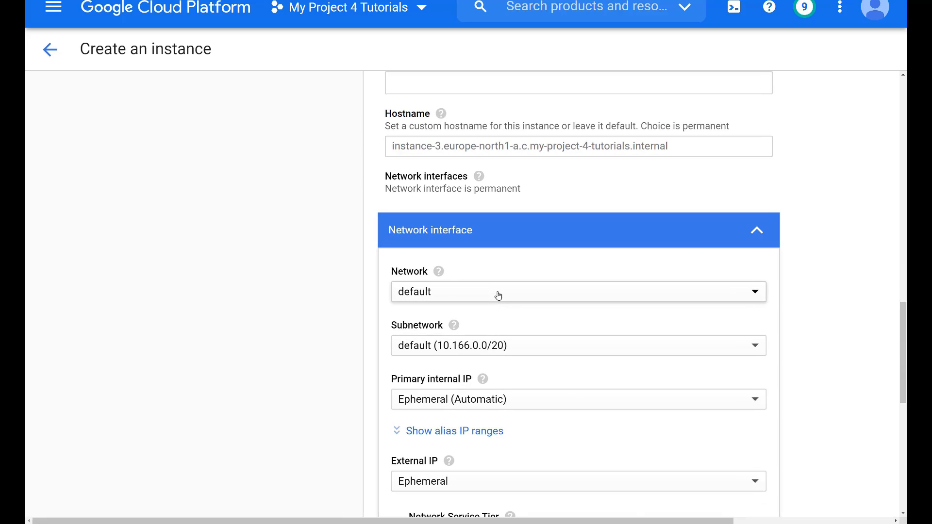
left_click(498, 295)
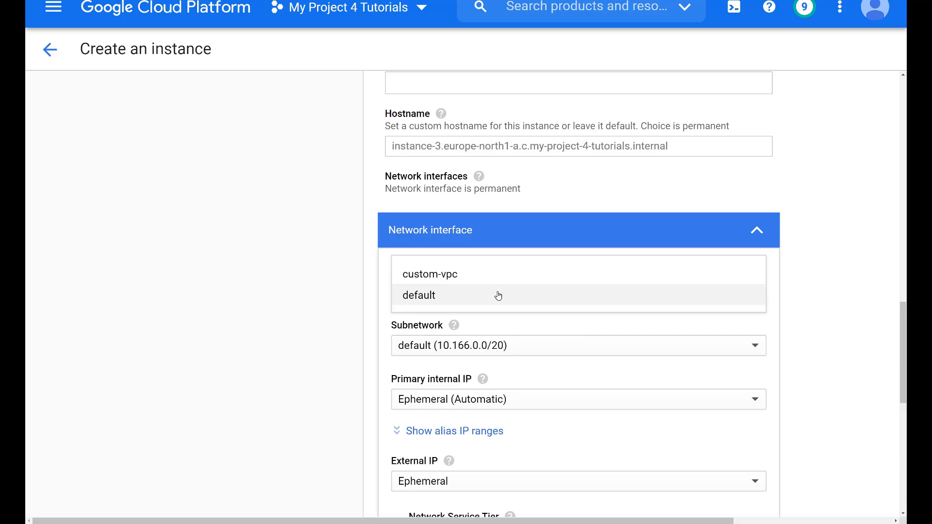
left_click(470, 274)
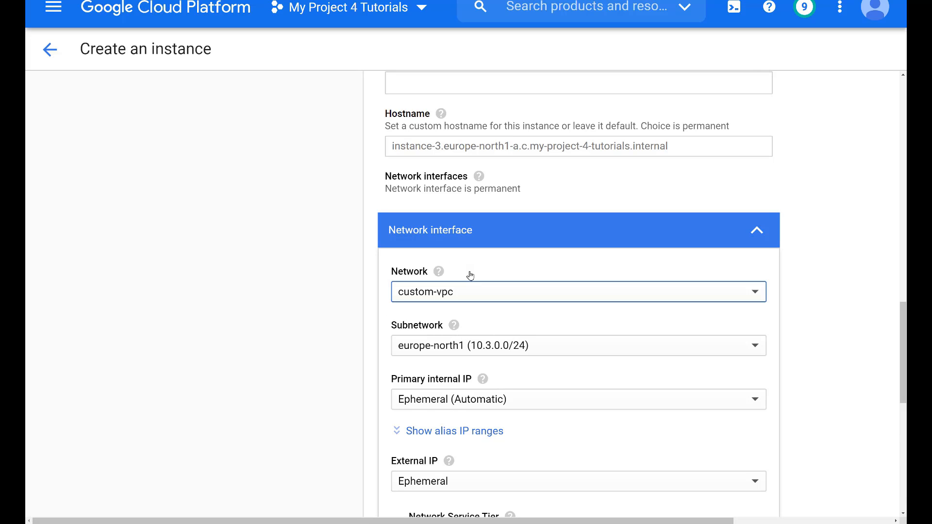
- Keep europe-north1 (10.3.0.0/24) as the subnetwork, finish the network interface and create the instance
left_click(502, 356)
left_click(502, 356)
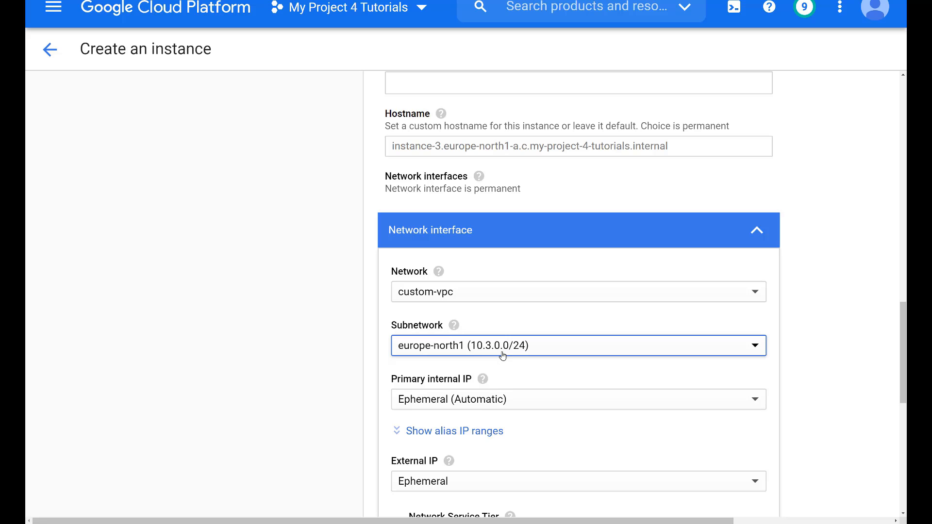
scroll(537, 371, "down", 3)
scroll(539, 370, "down", 5)
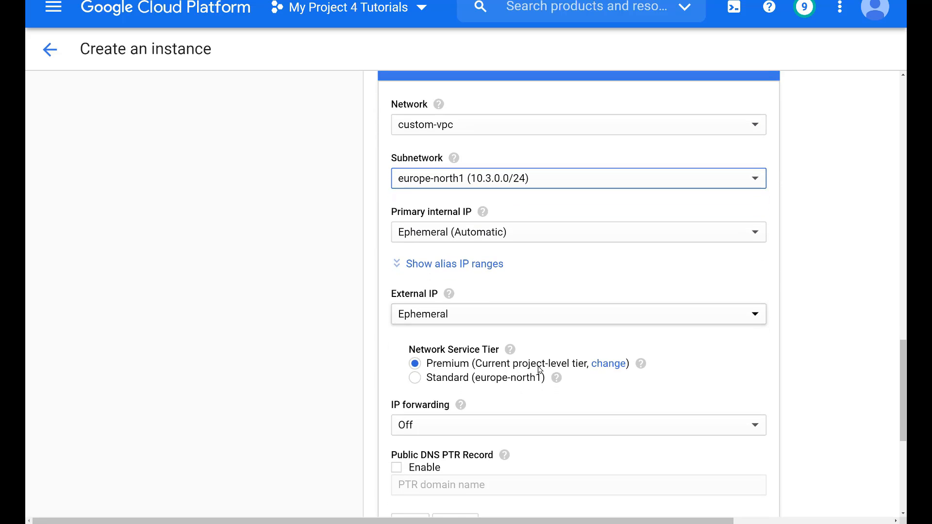
scroll(539, 370, "down", 2)
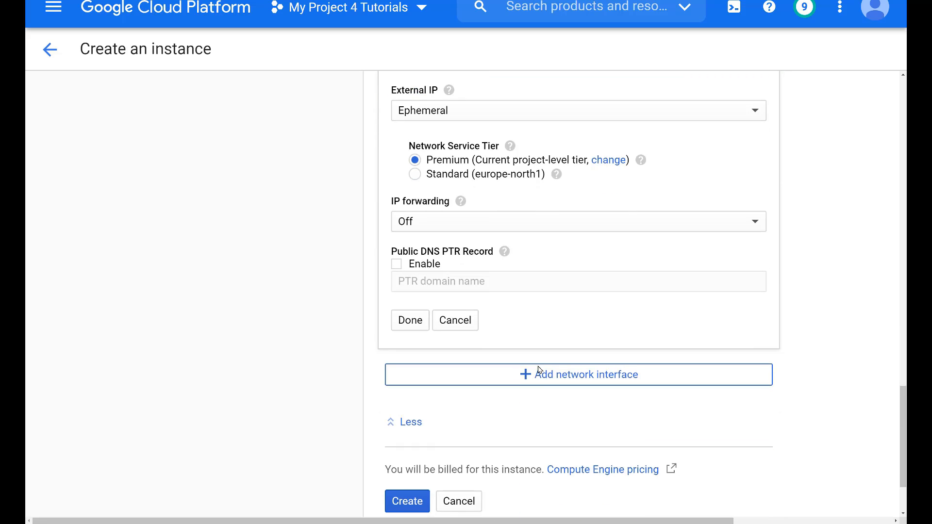
left_click(411, 310)
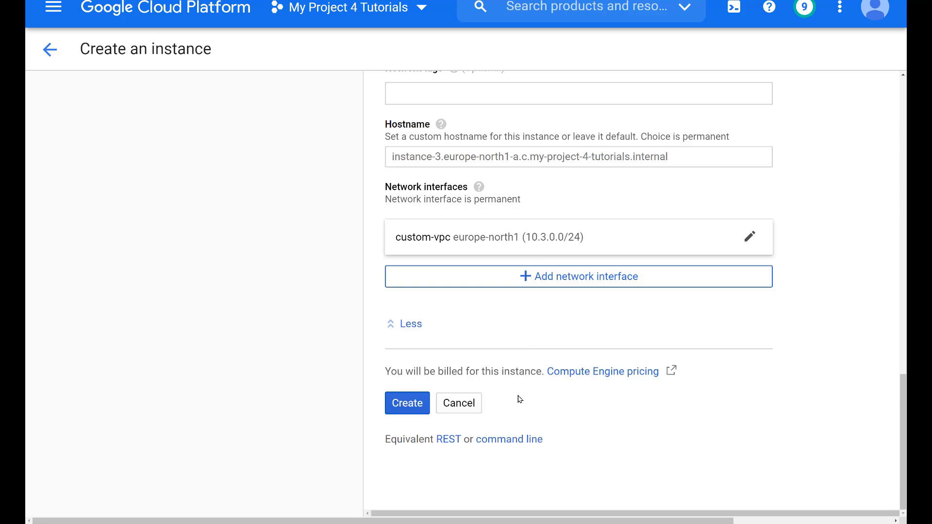
left_click(408, 404)
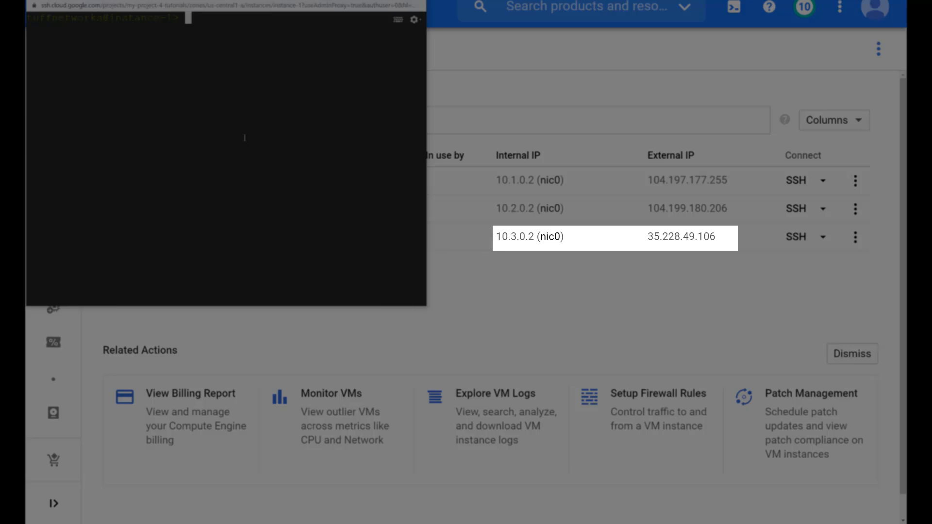
- Ping 10.3.0.2 from instance-1 to test the connection to instance-3
type("ping 1")
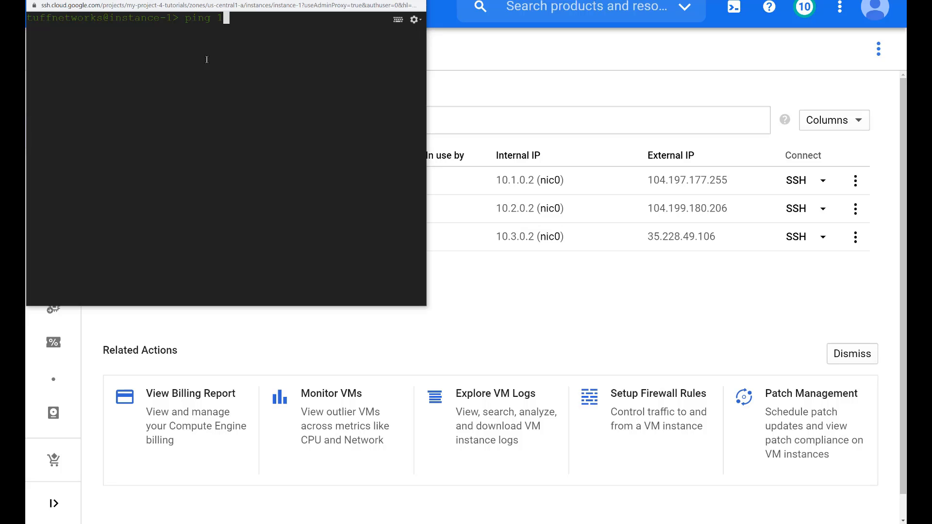
type("0.3.0.2")
key("Return")
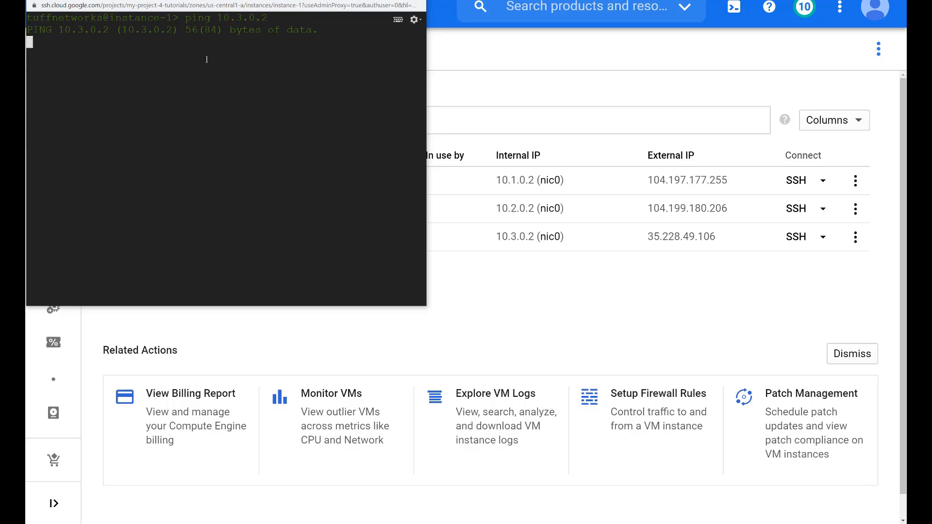
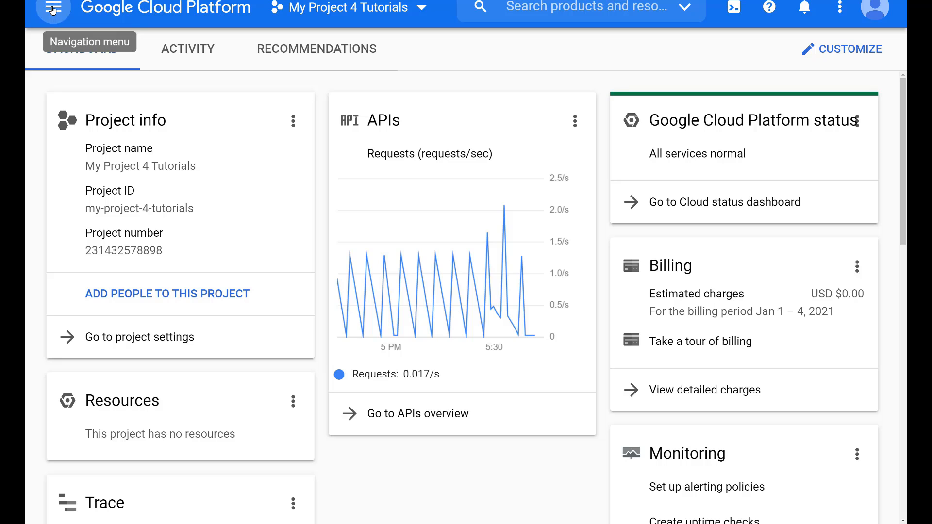
- Go to the project's VPC networks and examine the existing firewall rules
left_click(52, 9)
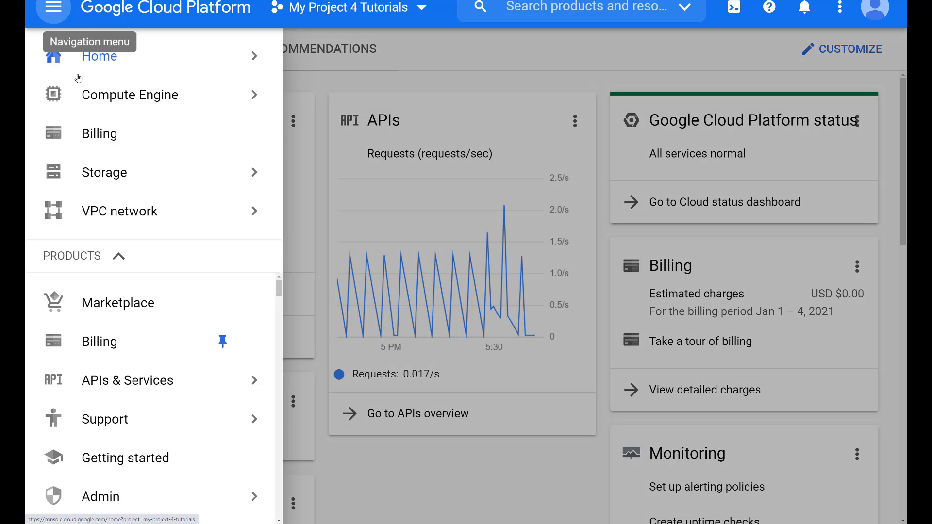
left_click(113, 216)
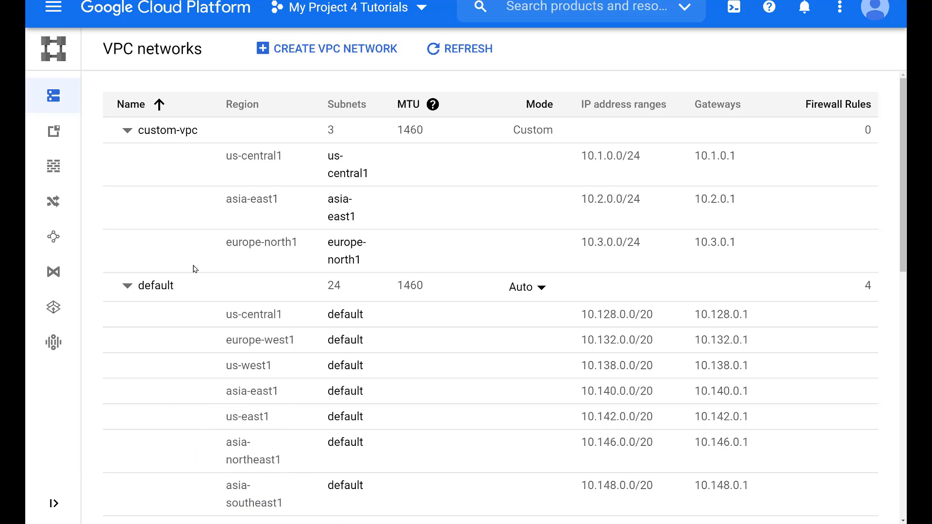
left_click(53, 160)
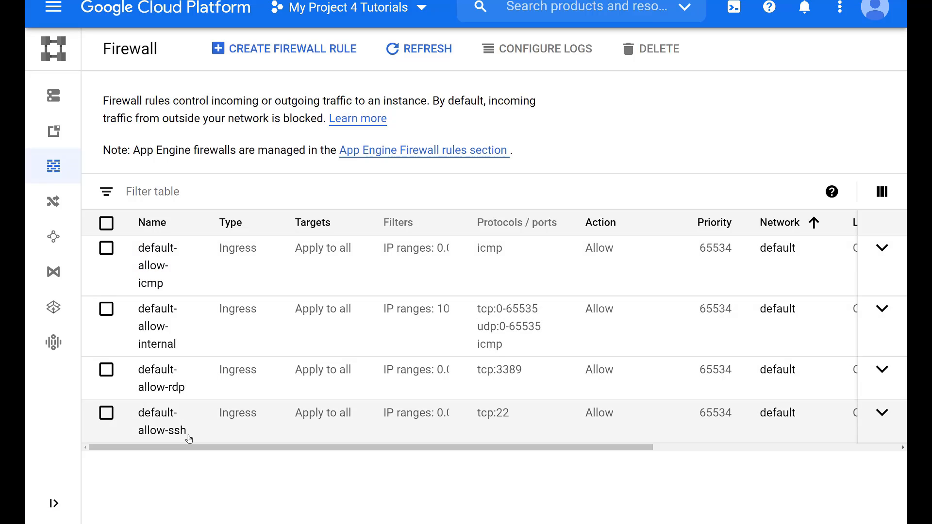
- Open the VPC network peering page
mouse_move(60, 99)
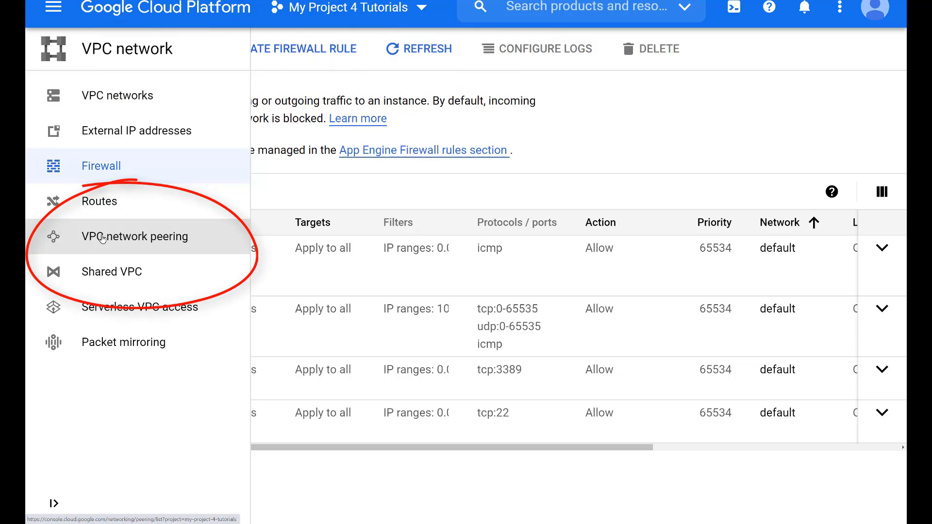
left_click(103, 238)
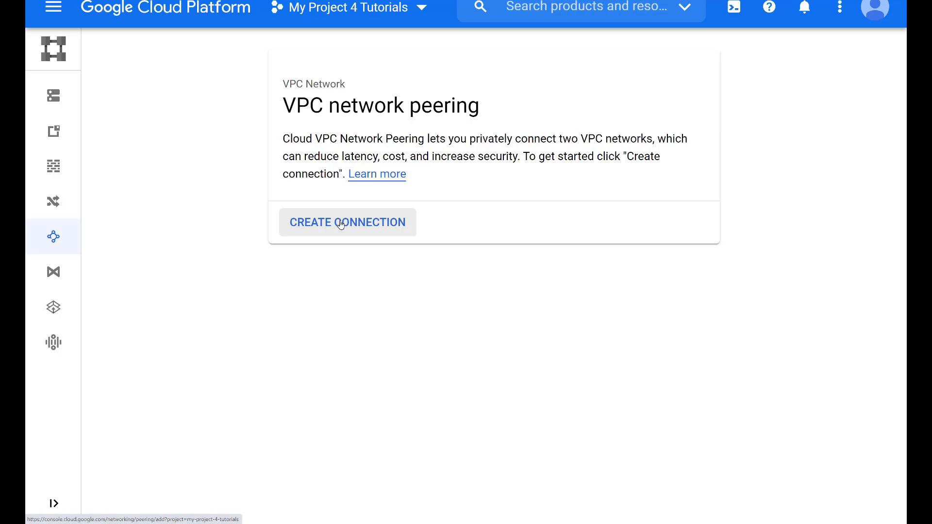
- Start a new VPC peering connection and name it default-2-custom-vpc
left_click(340, 225)
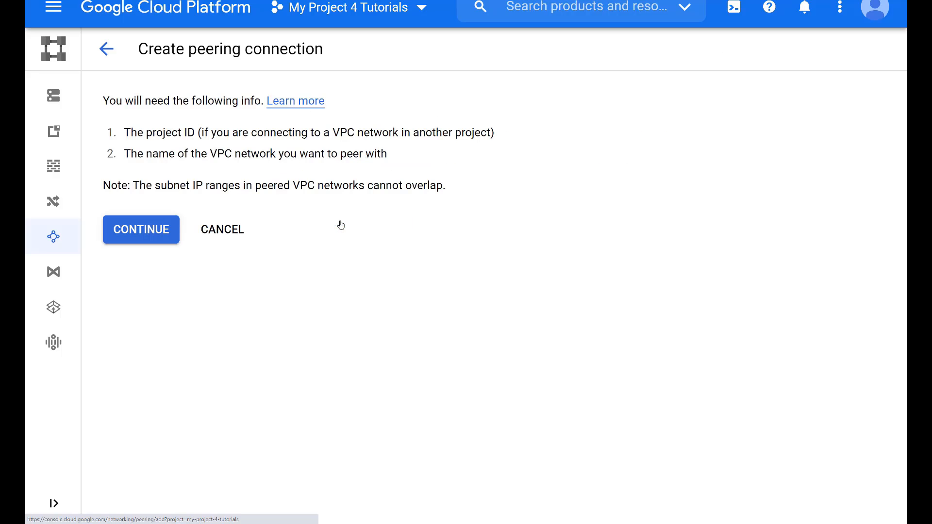
left_click(142, 230)
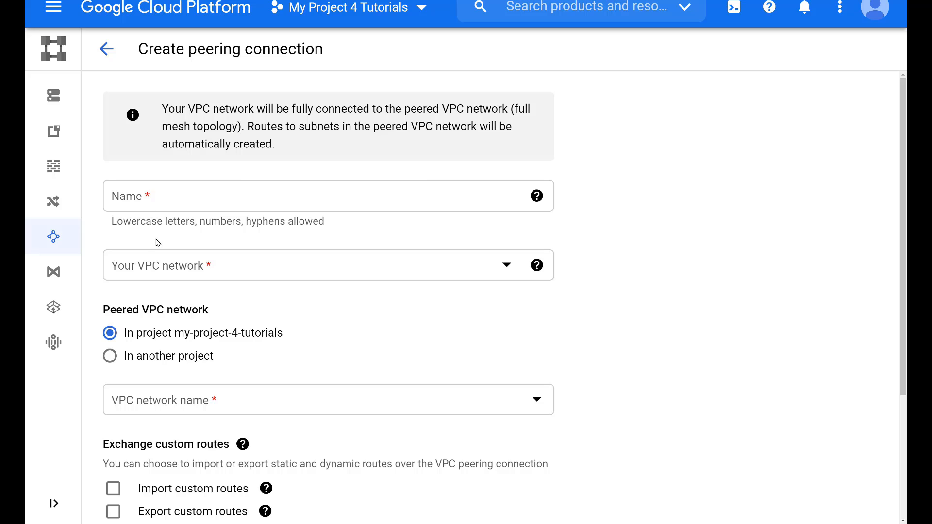
left_click(138, 196)
type("default-2-another-vpc")
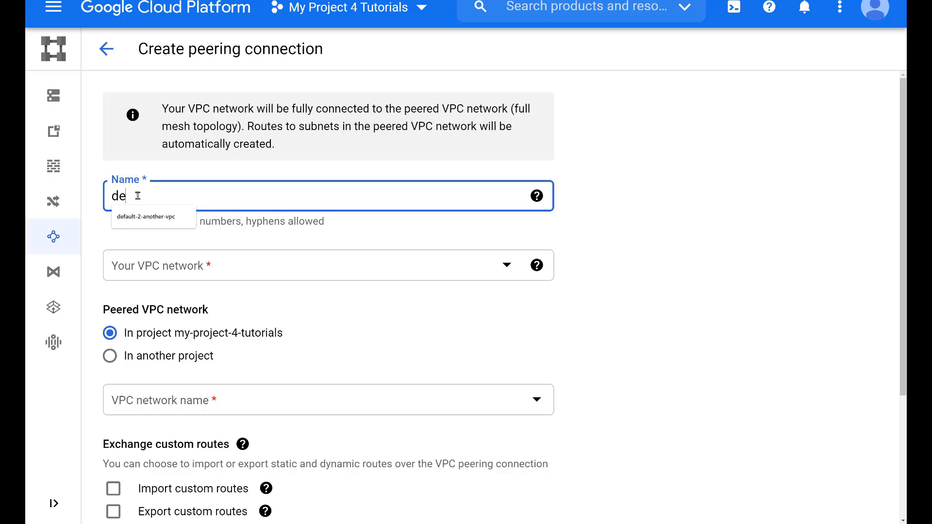
left_click(148, 217)
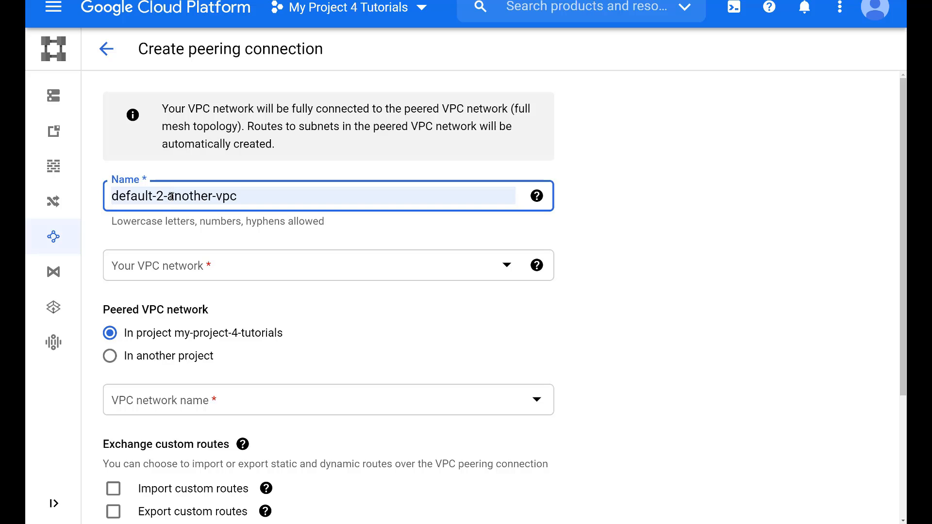
left_click_drag(172, 196, 273, 195)
key("BackSpace")
key("BackSpace")
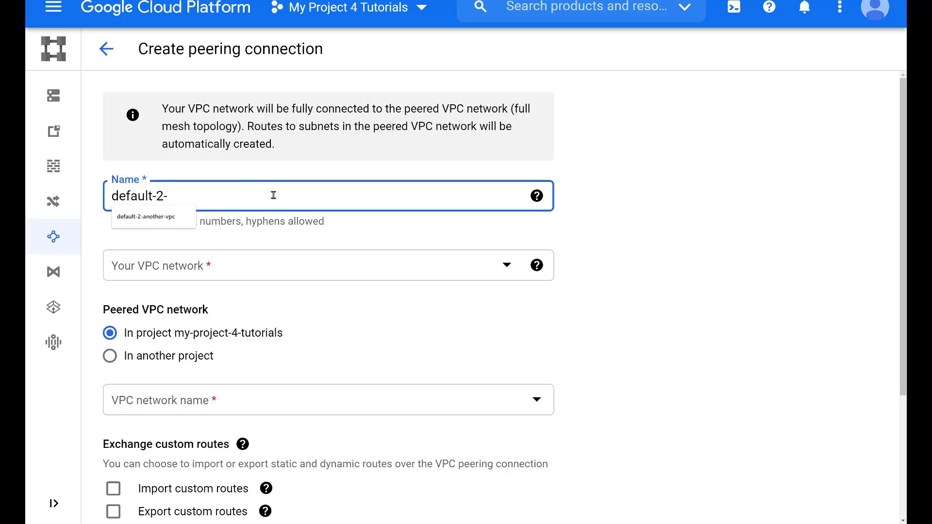
type("custom")
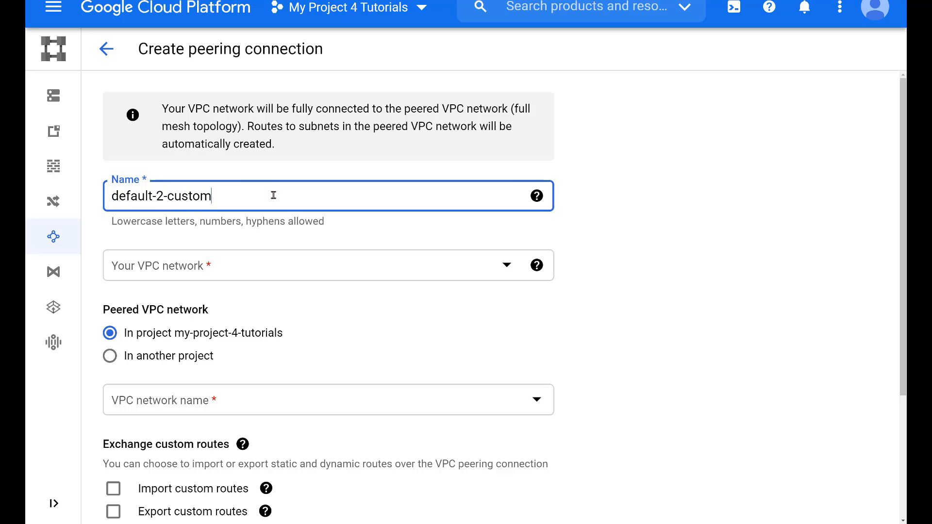
type("-vpc")
- Set default as your VPC network and custom-vpc as the peered network in the same project, and create the peering connection
left_click(186, 266)
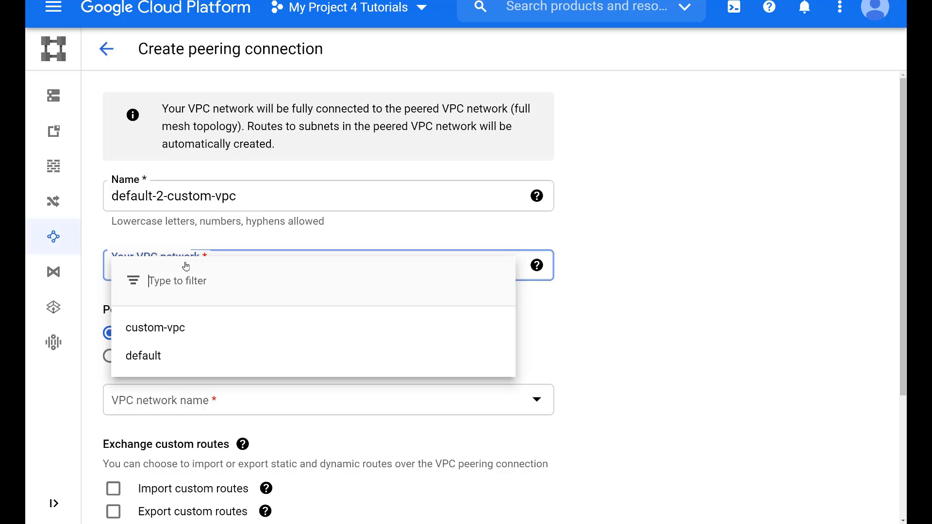
left_click(171, 357)
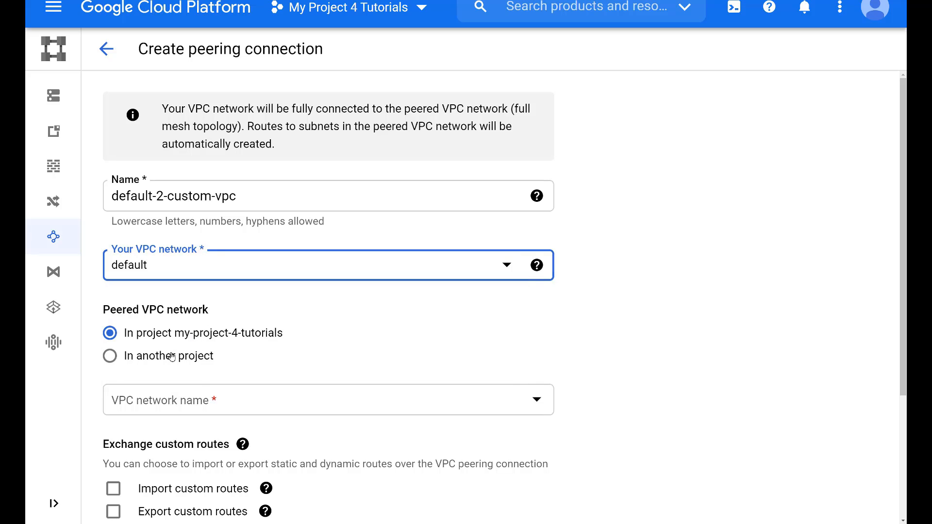
left_click(177, 408)
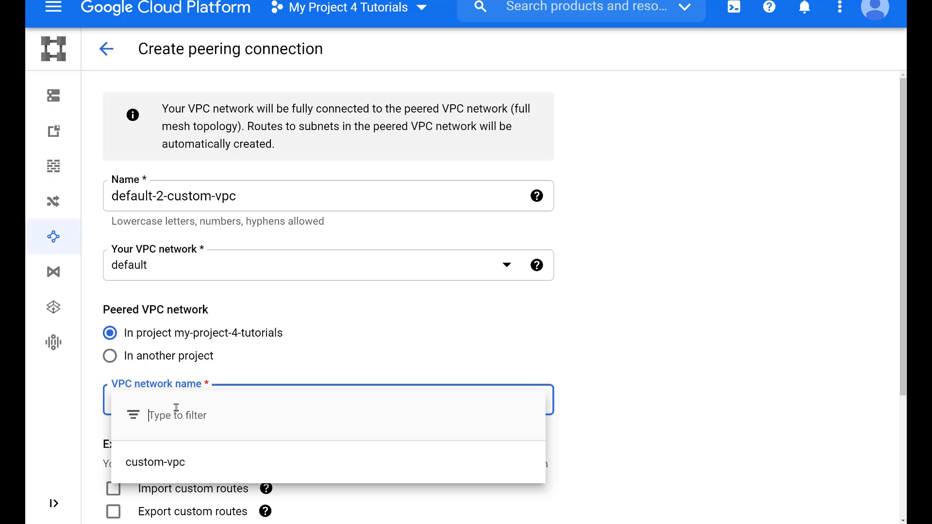
left_click(171, 467)
scroll(171, 471, "down", 2)
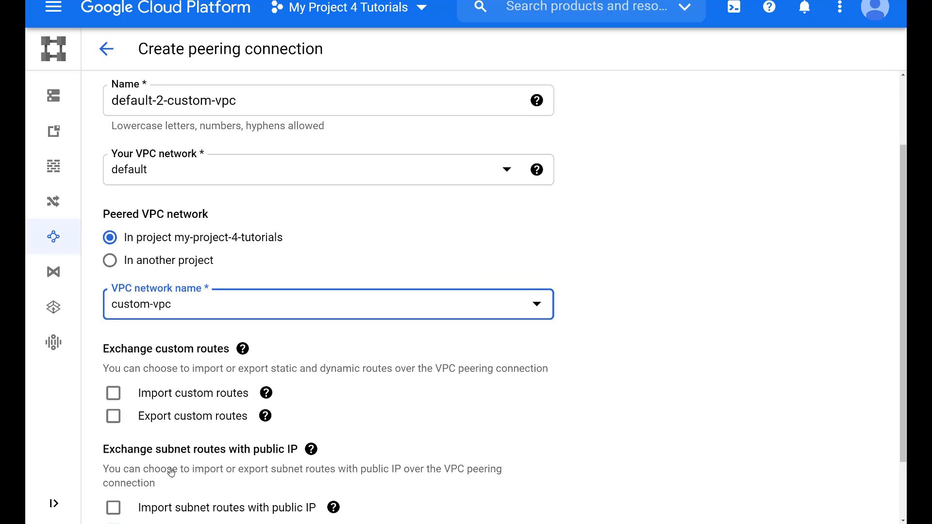
scroll(171, 472, "down", 2)
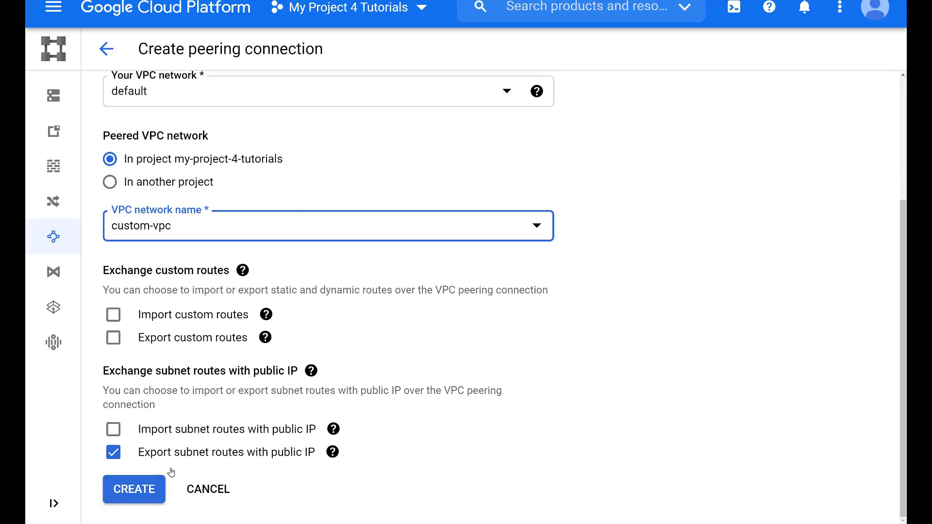
left_click(144, 491)
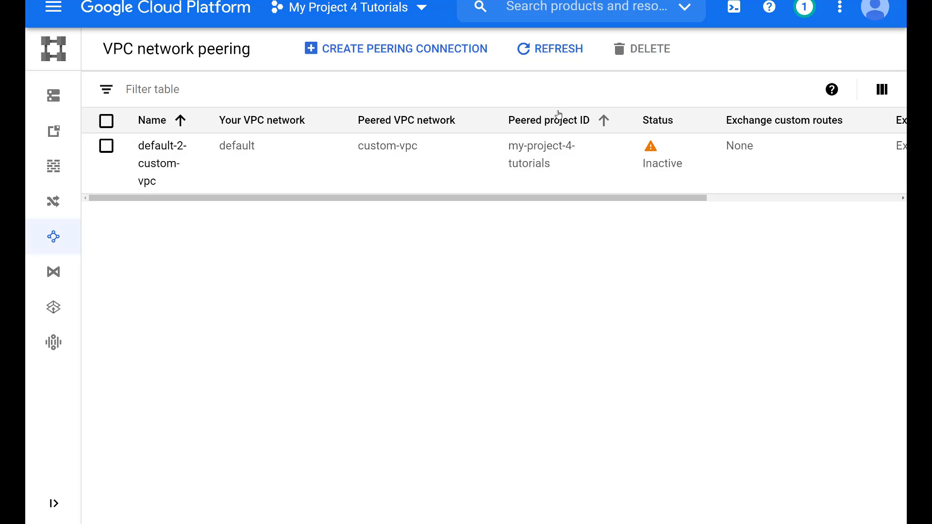
- Refresh the peering list and examine the VPC network peering of the default network
left_click(538, 57)
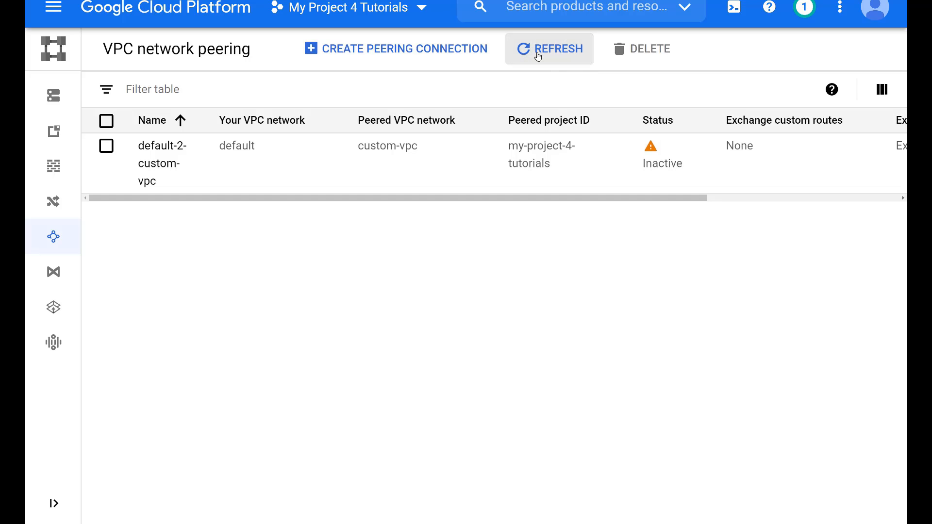
left_click(537, 56)
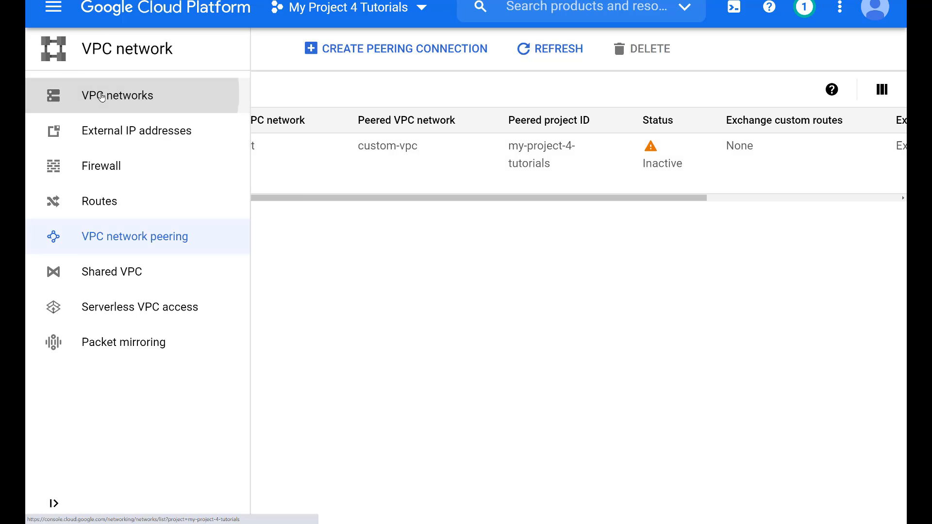
left_click(102, 97)
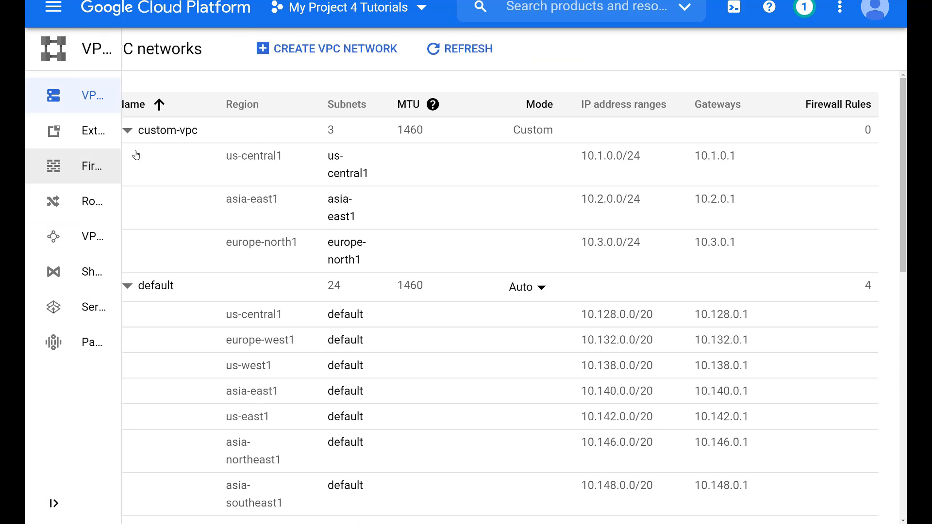
left_click(154, 287)
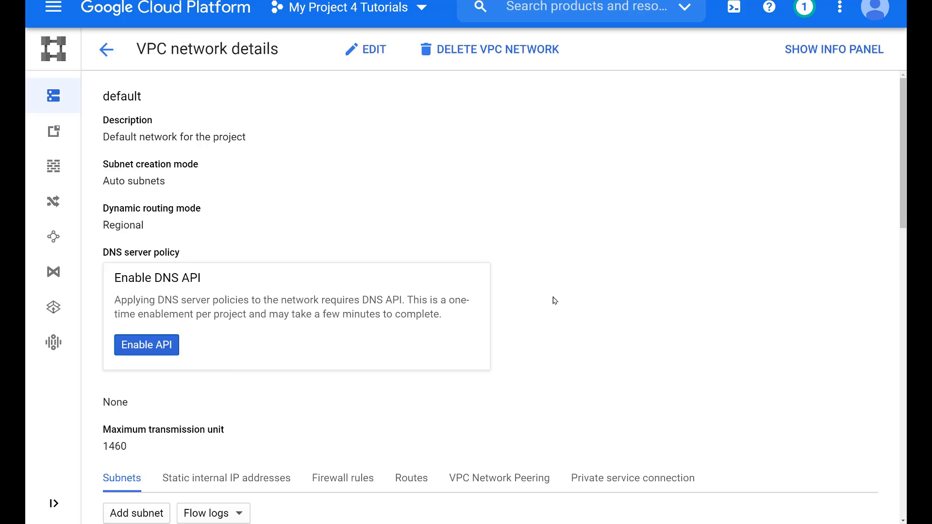
scroll(453, 404, "down", 1)
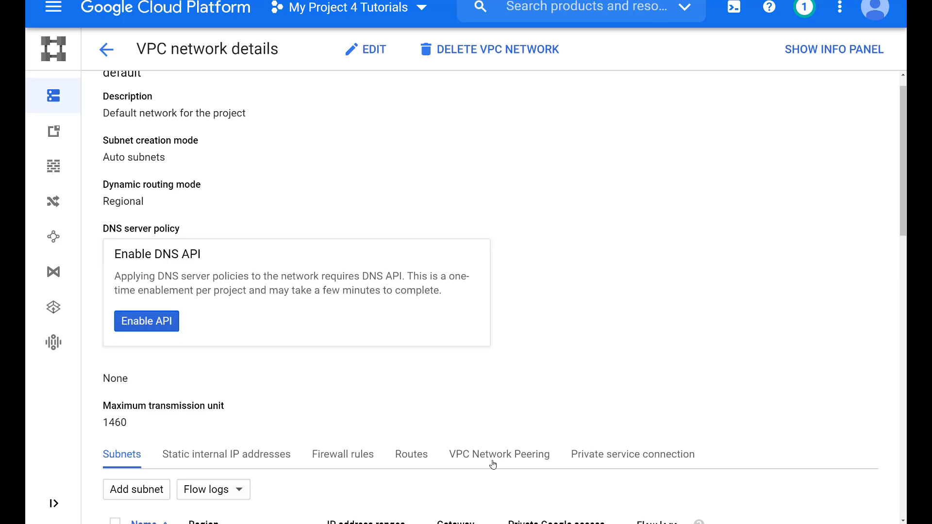
left_click(493, 464)
scroll(546, 397, "down", 5)
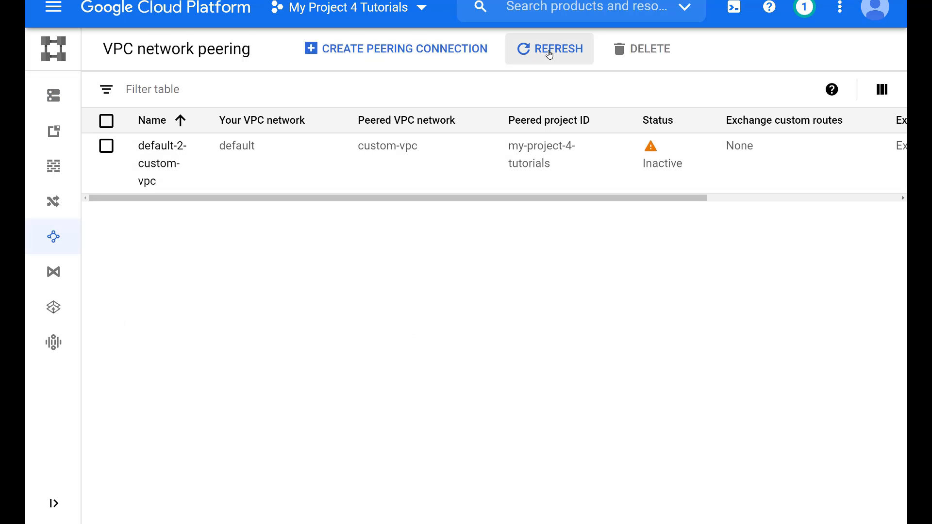
- Refresh the peering connections again and examine the details of default-2-custom-vpc
left_click(549, 49)
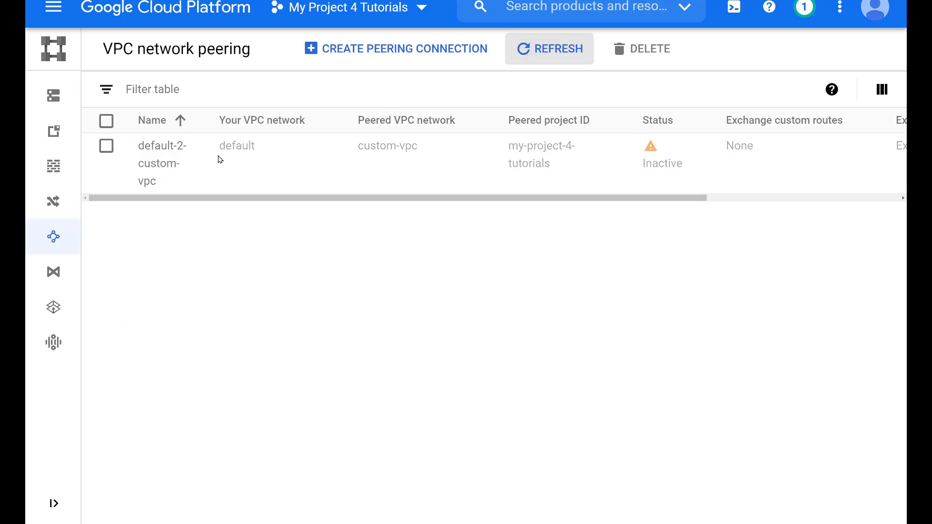
left_click(155, 157)
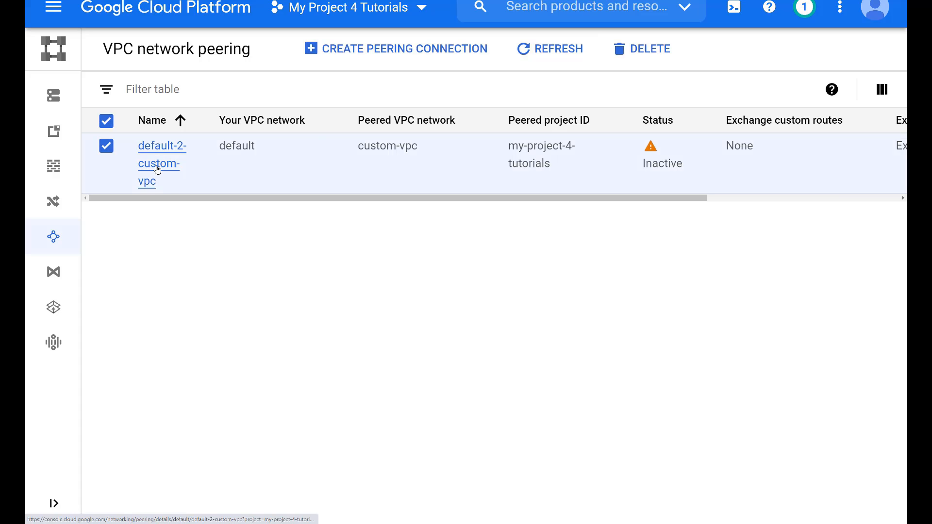
left_click(157, 169)
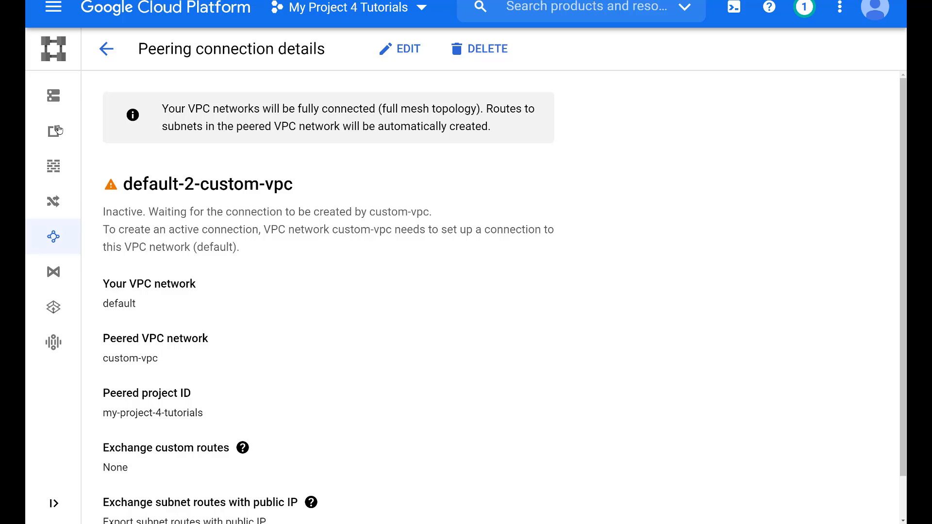
- Return to the peering list and start a second peering connection named custom-vpc-2-default
mouse_move(57, 131)
left_click(100, 237)
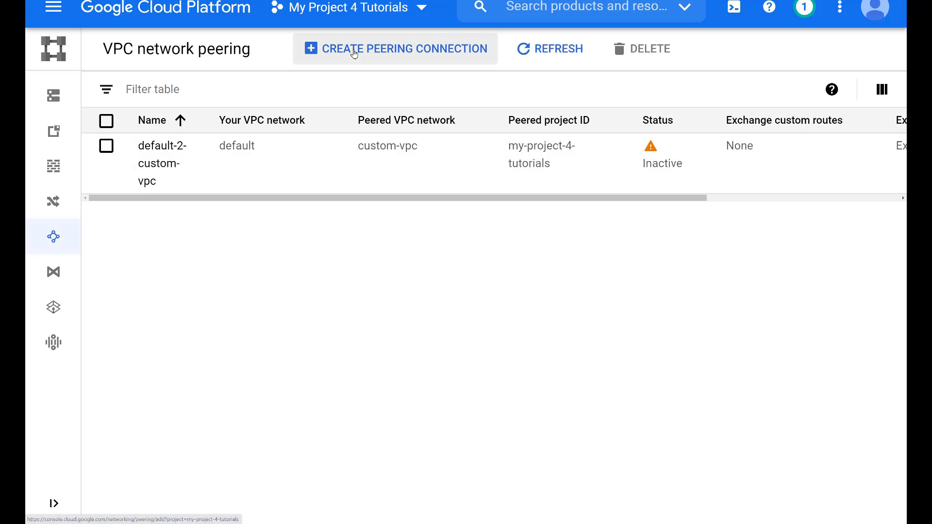
left_click(353, 52)
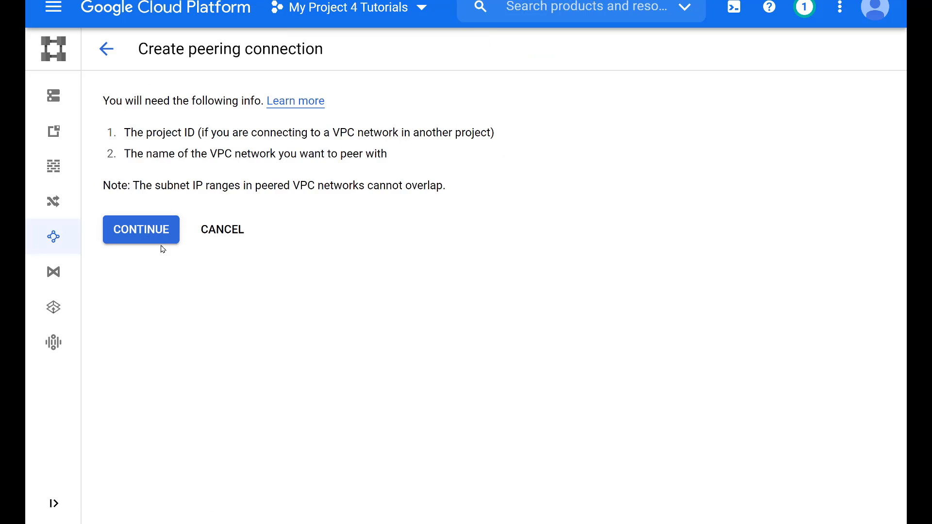
left_click(145, 231)
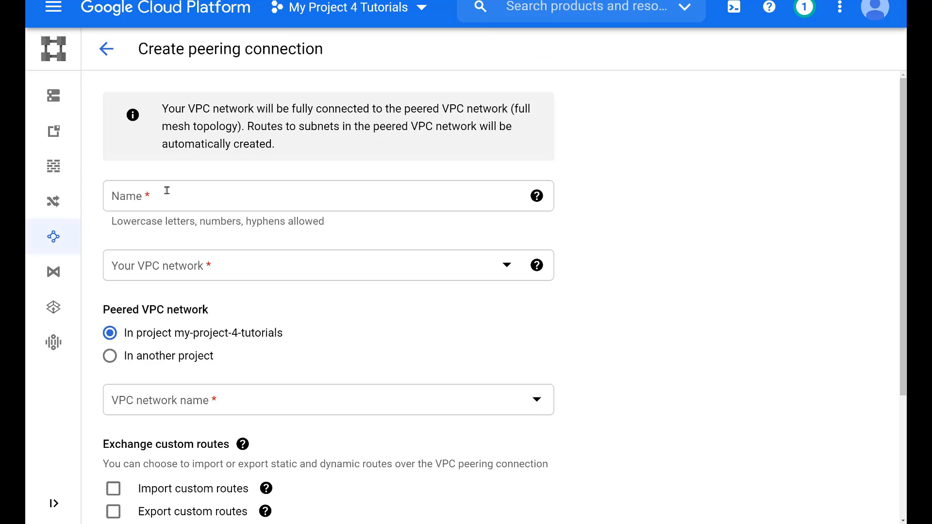
left_click(167, 190)
type("custom-vpc-2-default")
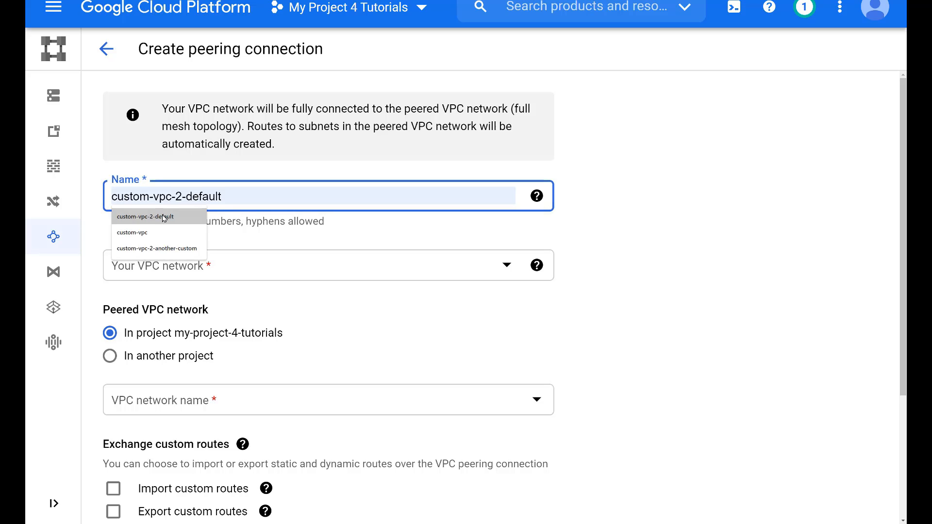
left_click(163, 218)
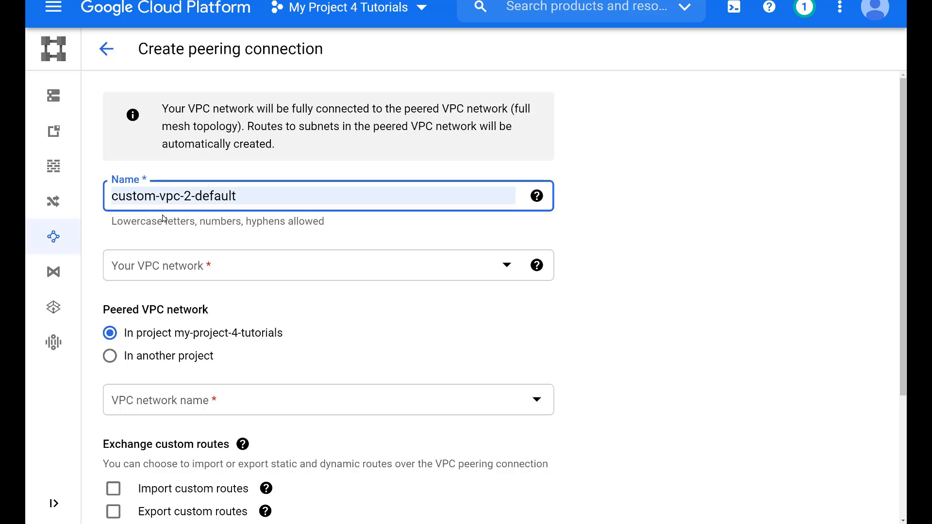
- Set custom-vpc as your VPC network and default as the peered network, and create the return peering connection
left_click(184, 270)
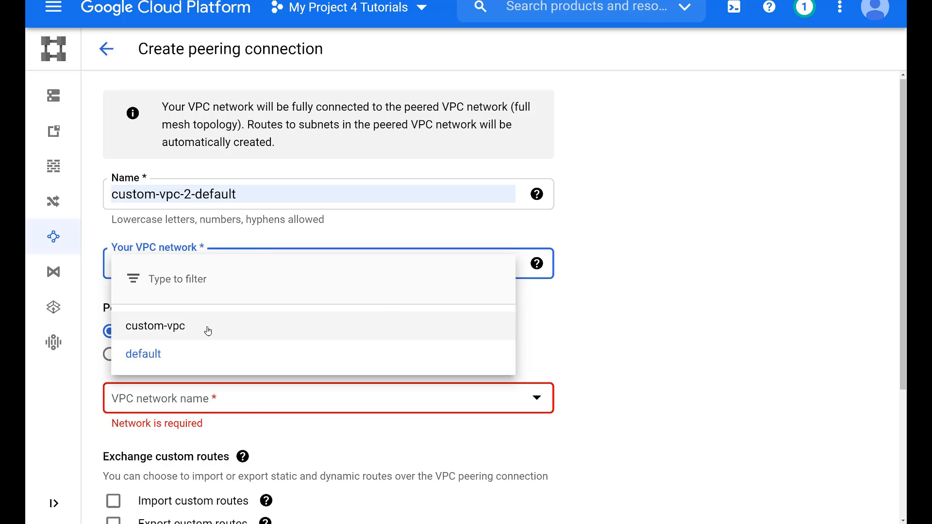
left_click(209, 327)
left_click(237, 400)
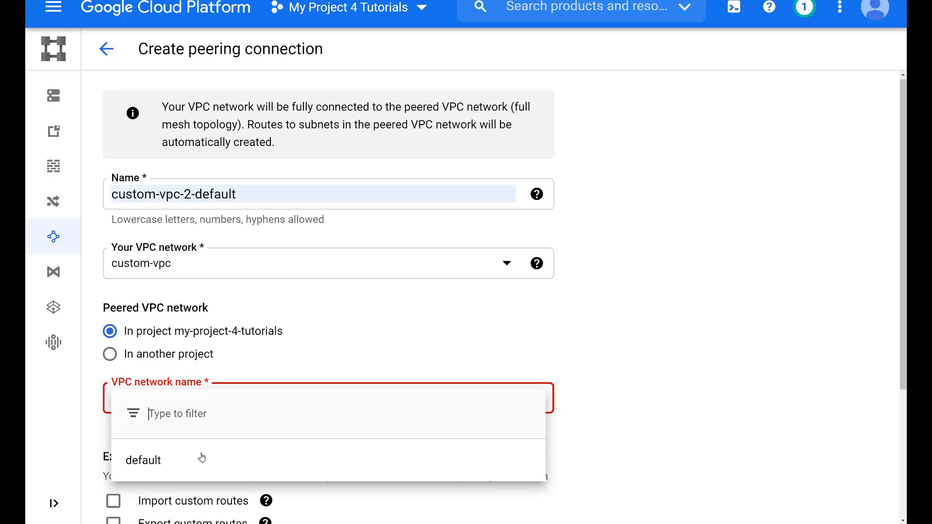
left_click(197, 458)
scroll(445, 349, "down", 3)
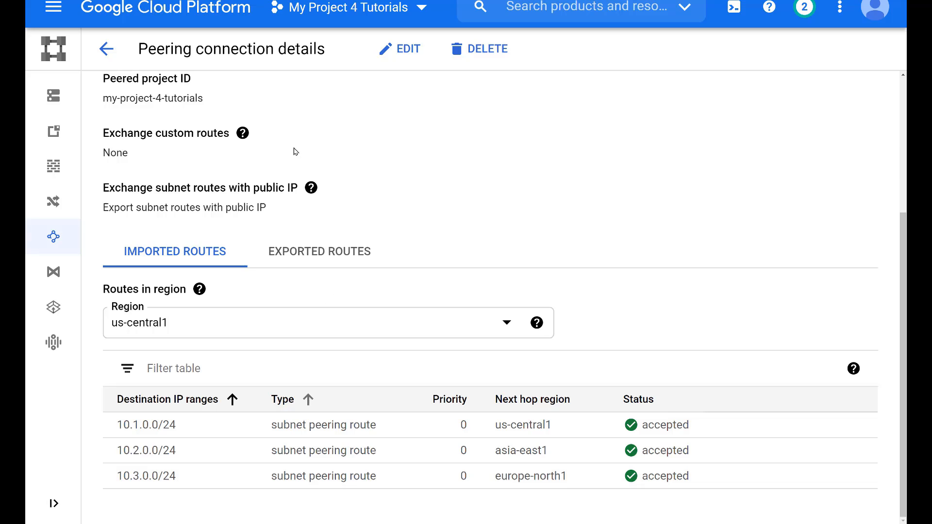
- Open the custom-vpc-2-default peering connection and examine its imported routes for us-central1
left_click(107, 51)
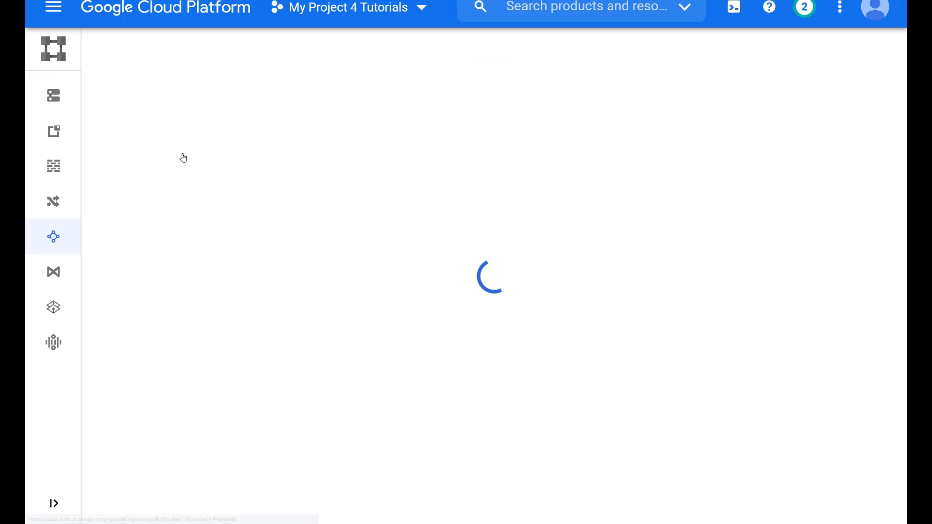
left_click(153, 163)
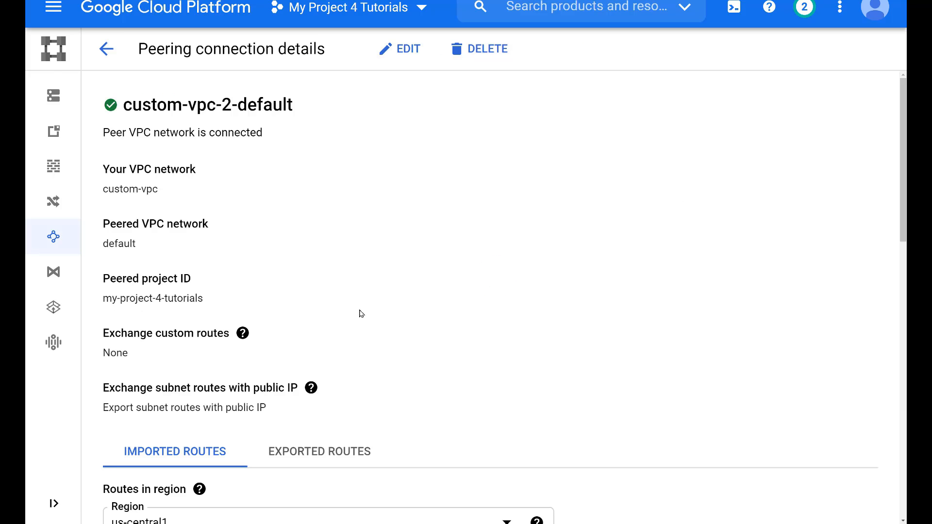
scroll(361, 313, "down", 6)
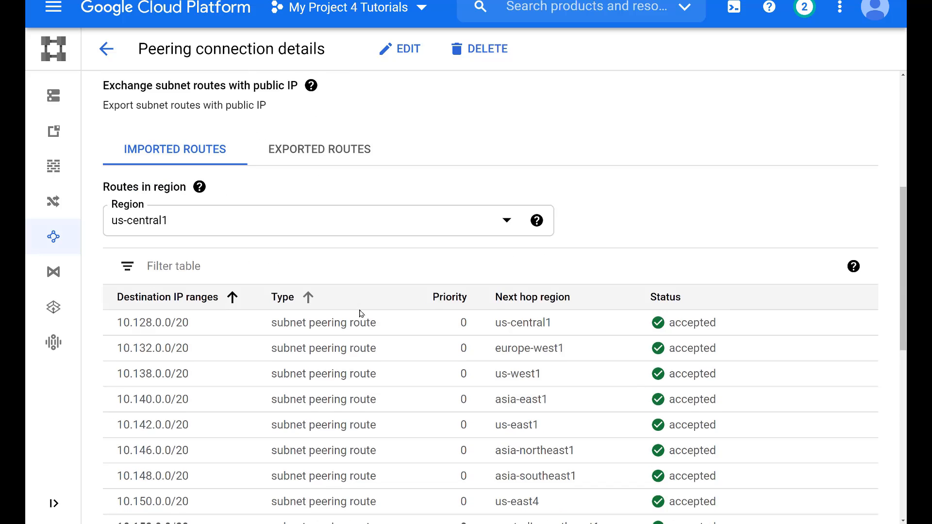
scroll(362, 314, "down", 5)
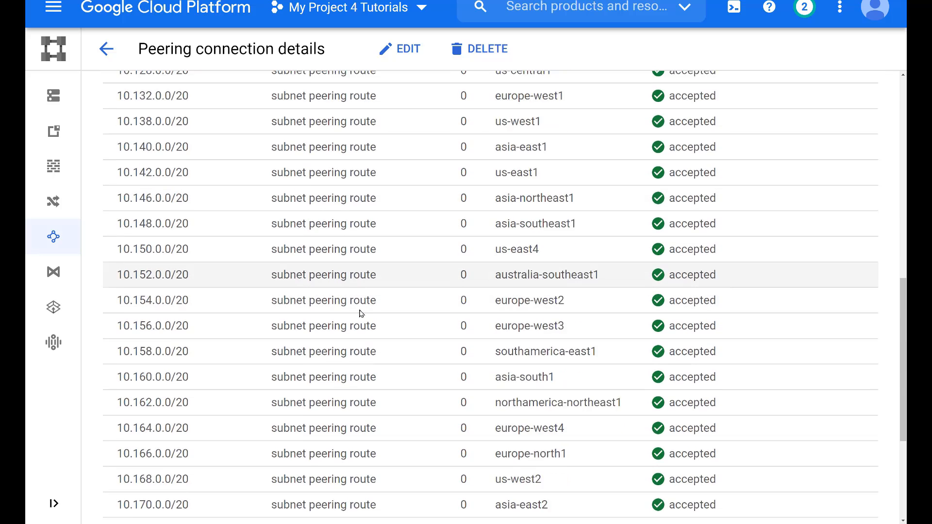
scroll(361, 313, "down", 3)
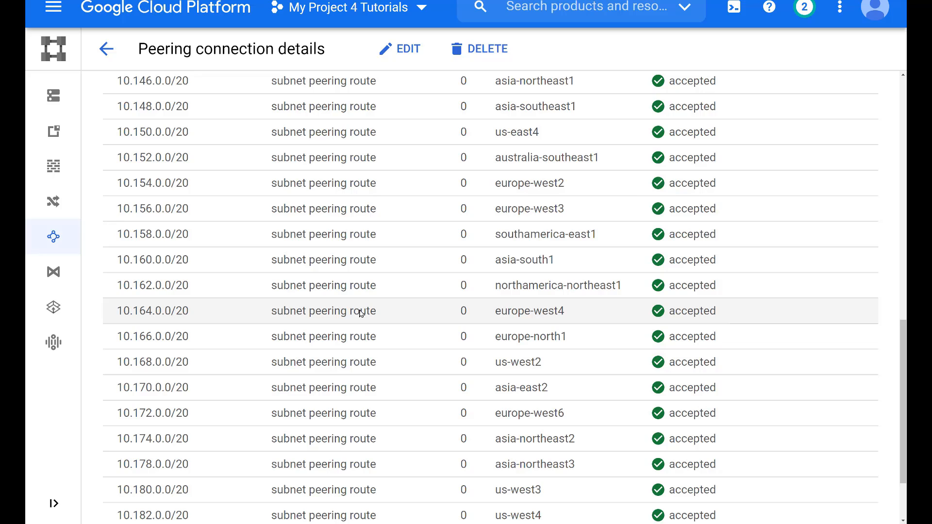
scroll(361, 314, "up", 15)
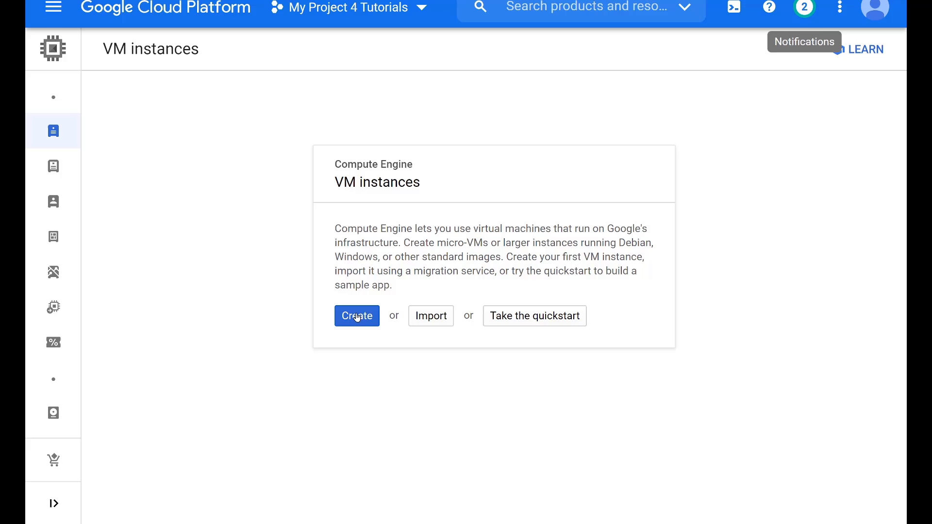
- Create a VM instance with machine type e2-micro in us-central1 (Iowa), keeping the other default settings
left_click(357, 317)
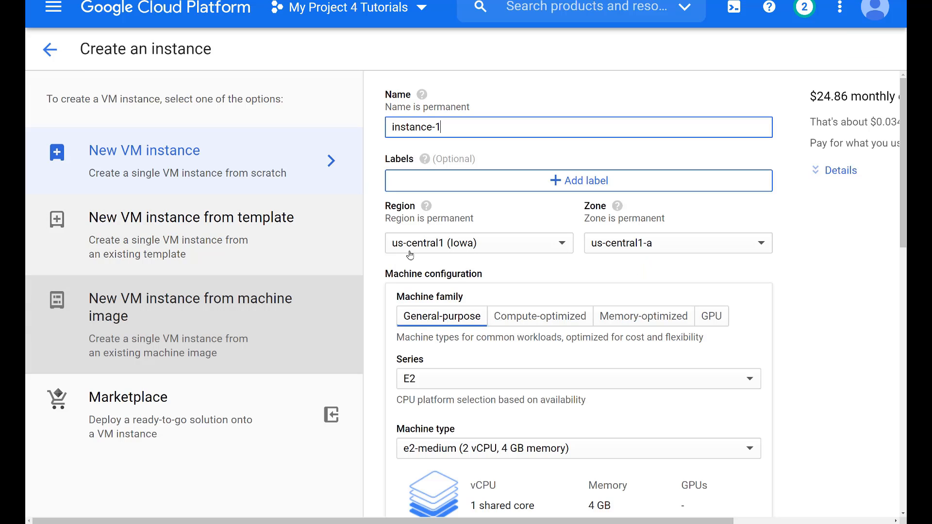
scroll(437, 291, "down", 4)
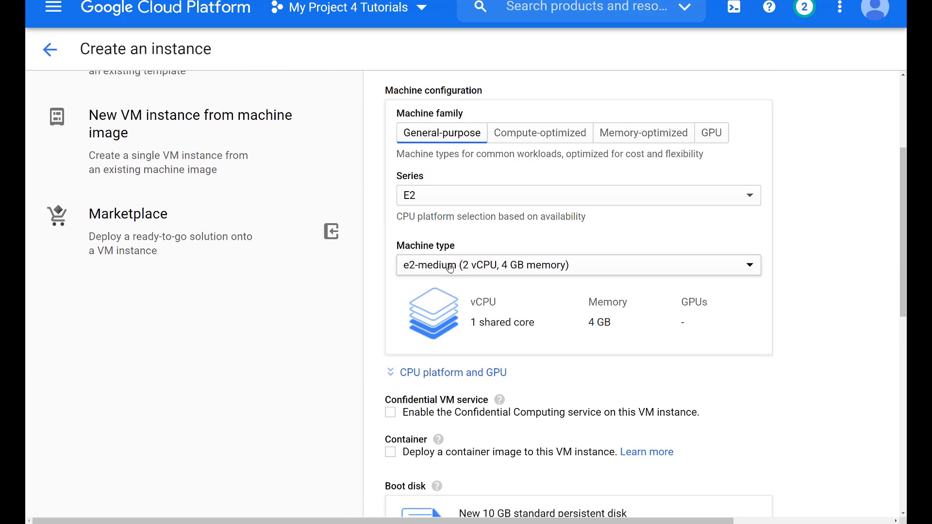
left_click(450, 266)
left_click(455, 228)
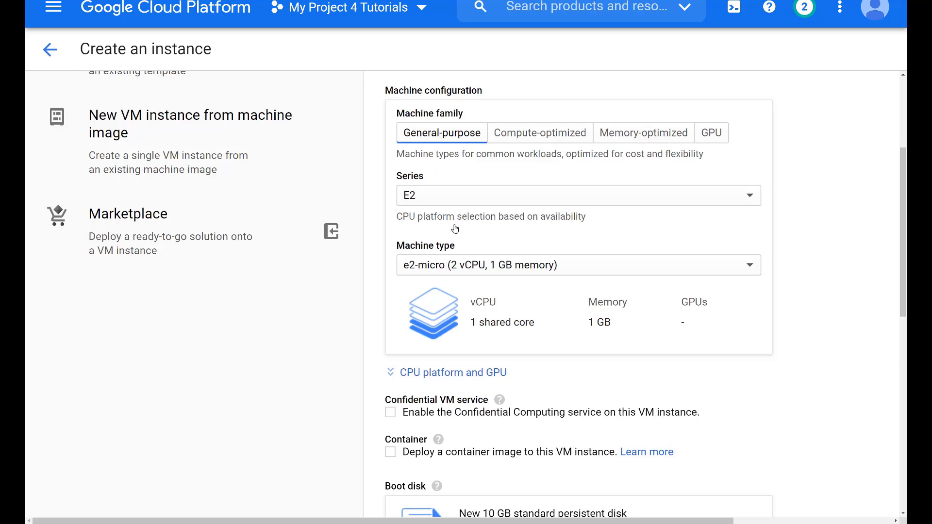
scroll(455, 228, "down", 6)
scroll(455, 228, "up", 8)
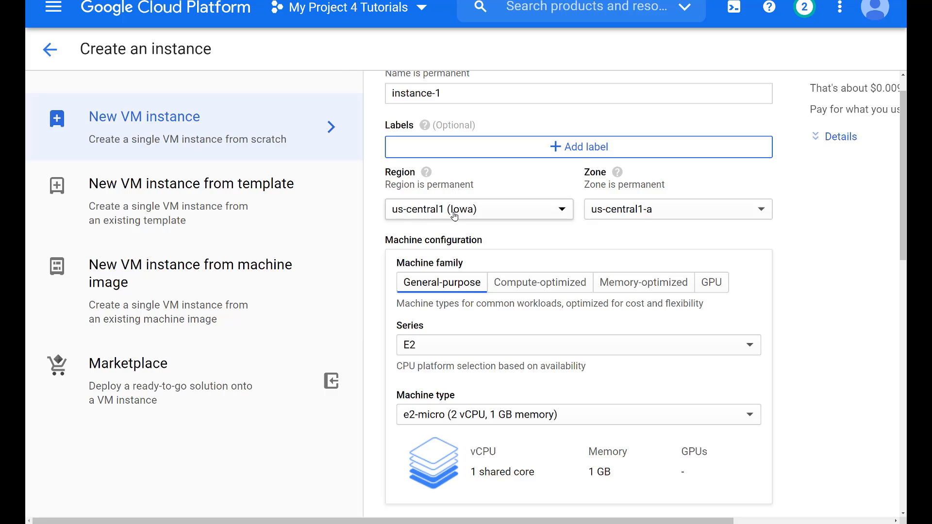
scroll(485, 343, "down", 10)
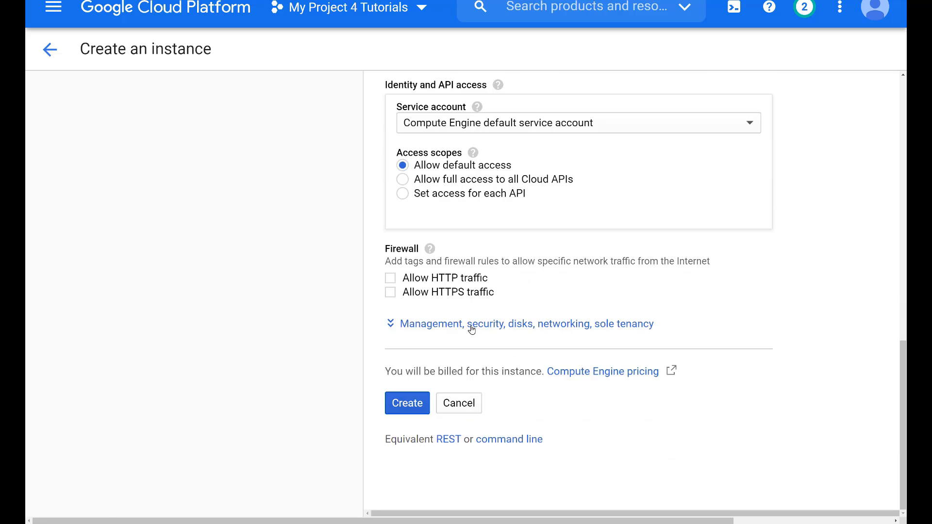
left_click(412, 404)
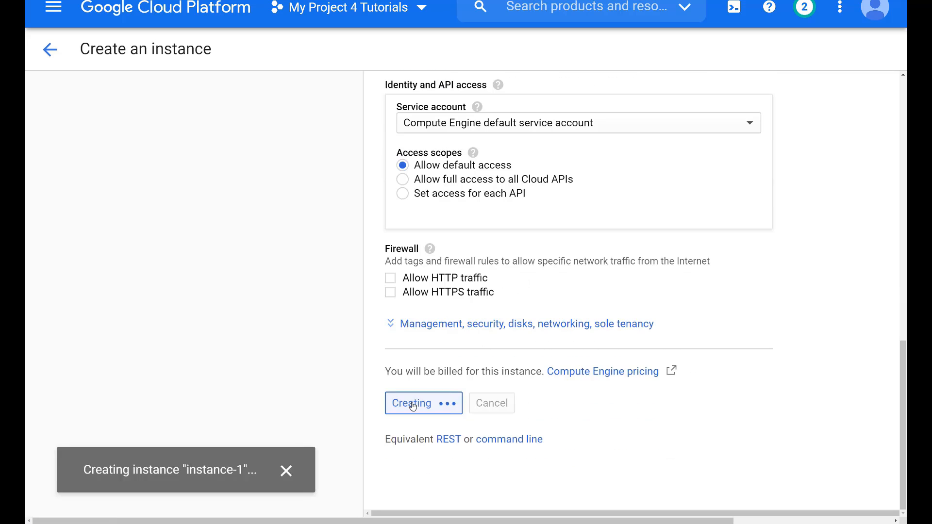
- Start a second VM instance, choosing region europe-north1 and machine type e2-micro
left_click(267, 47)
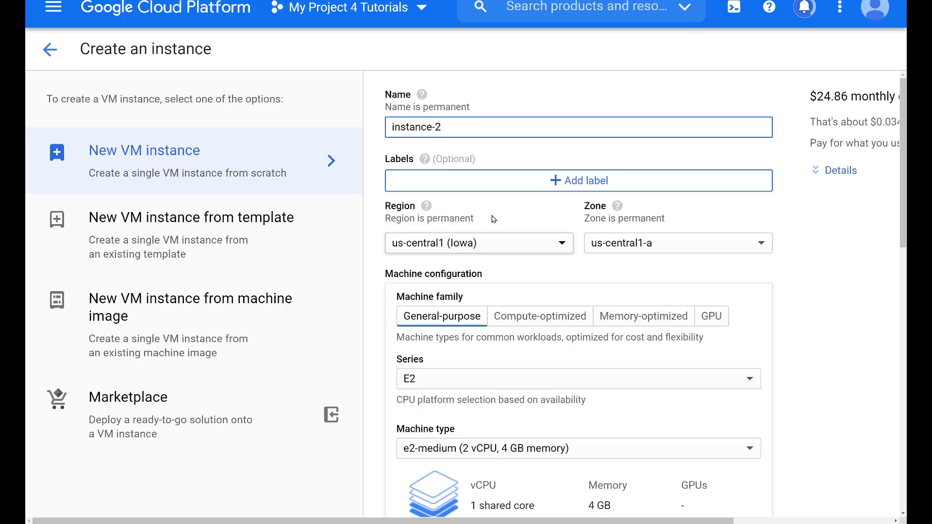
scroll(492, 219, "down", 2)
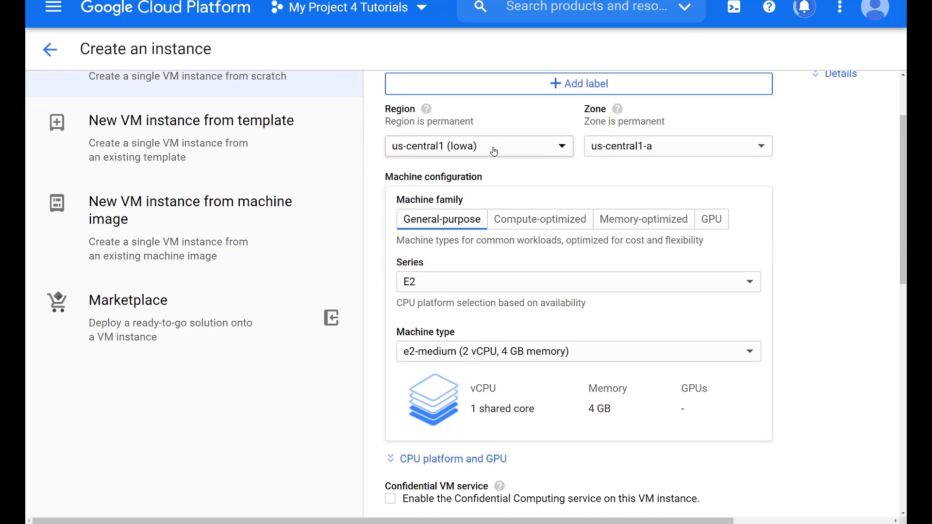
left_click(494, 151)
left_click(474, 367)
scroll(522, 333, "down", 3)
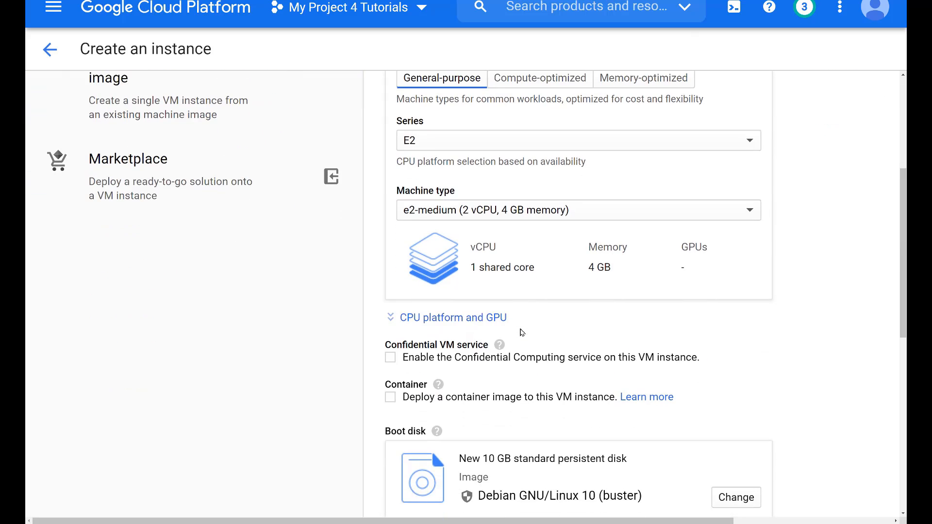
left_click(501, 202)
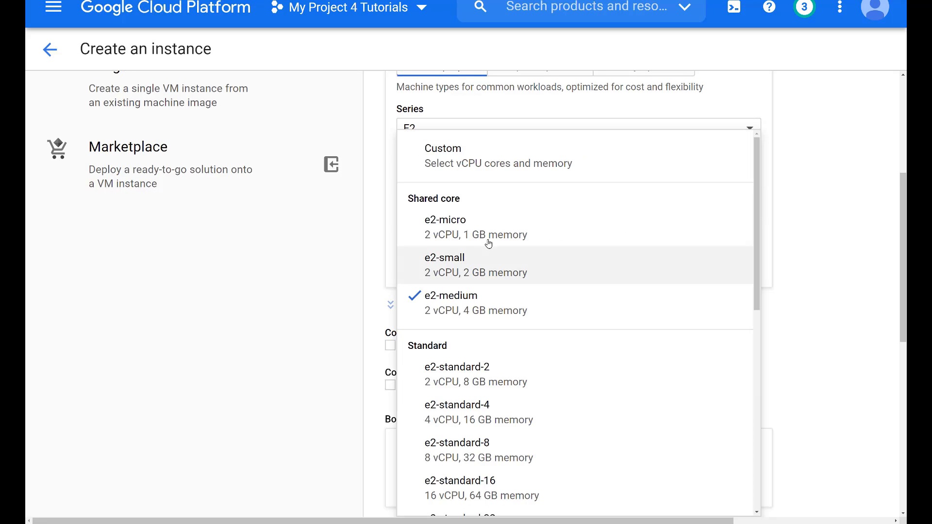
left_click(475, 227)
scroll(477, 226, "down", 6)
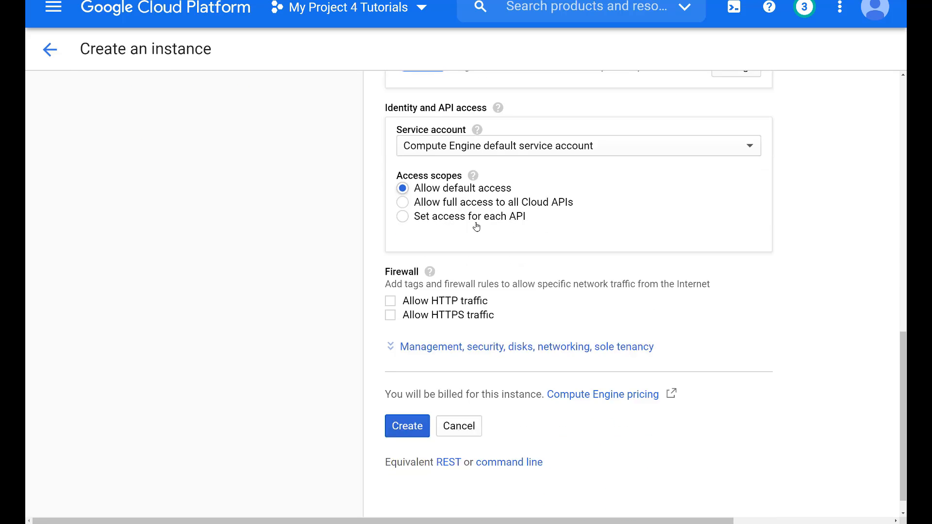
- In the second instance's networking options, attach its network interface to custom-vpc
left_click(468, 322)
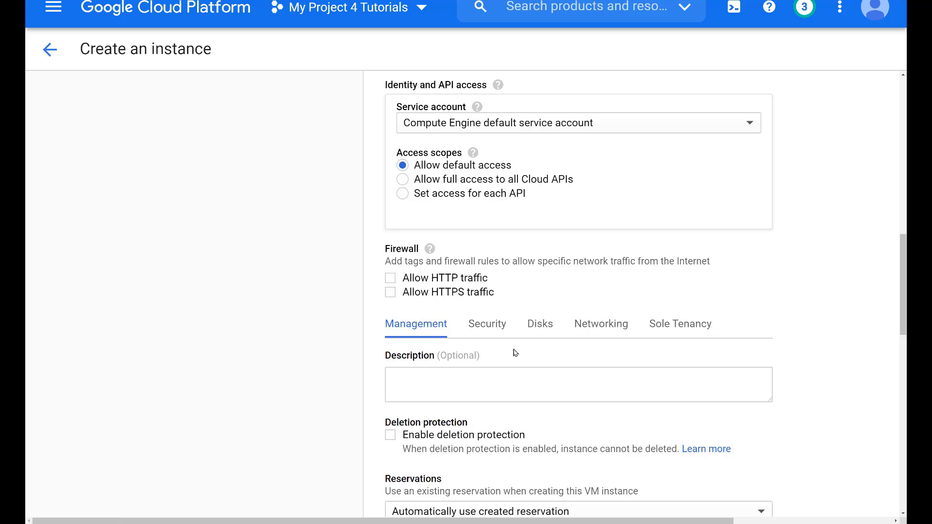
left_click(596, 325)
scroll(590, 332, "down", 4)
left_click(591, 331)
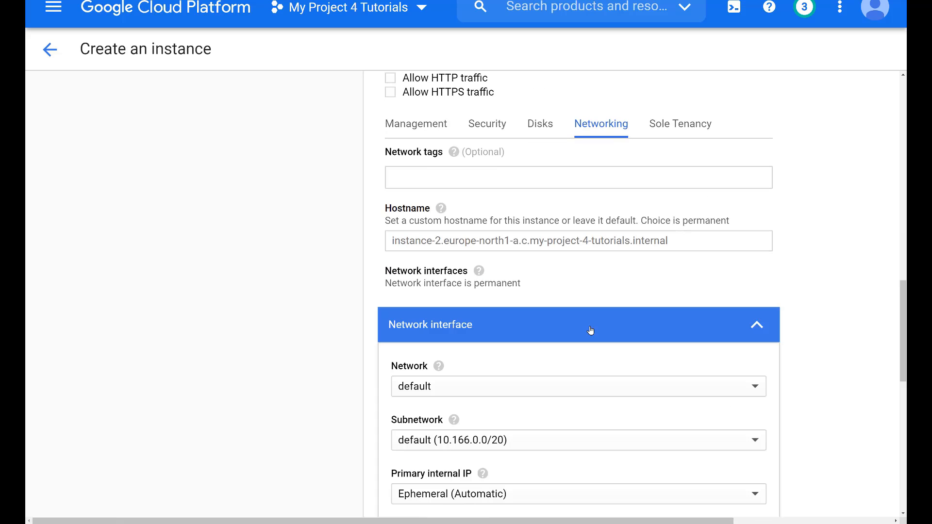
left_click(494, 392)
left_click(474, 367)
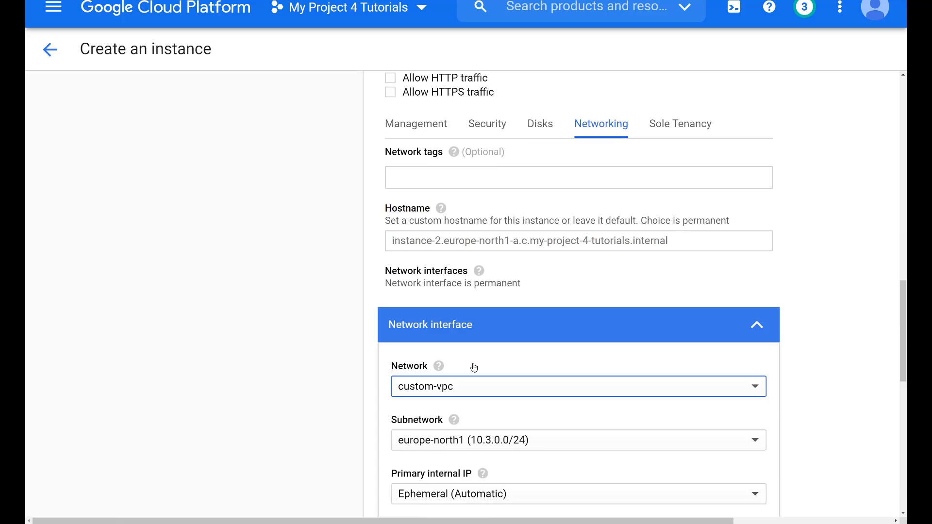
scroll(524, 333, "down", 3)
scroll(524, 332, "down", 8)
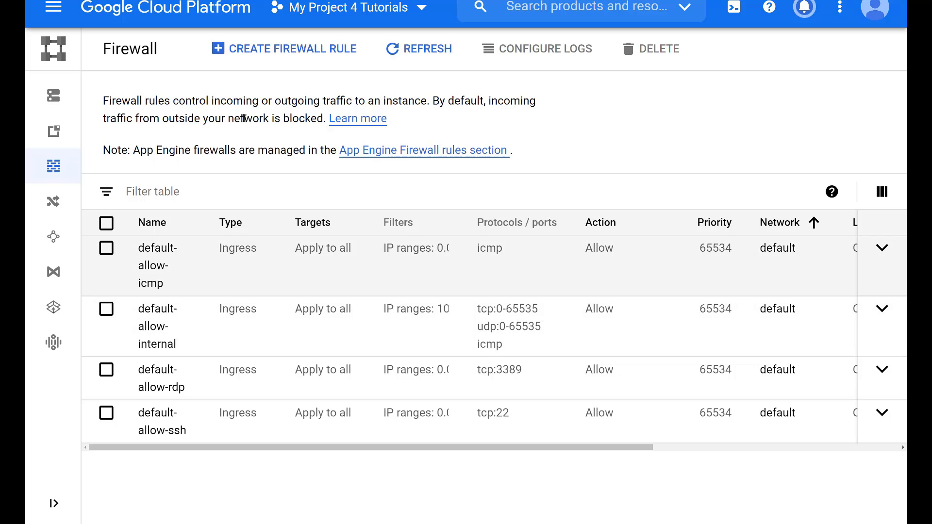
- Open the form for a new firewall rule
left_click(266, 49)
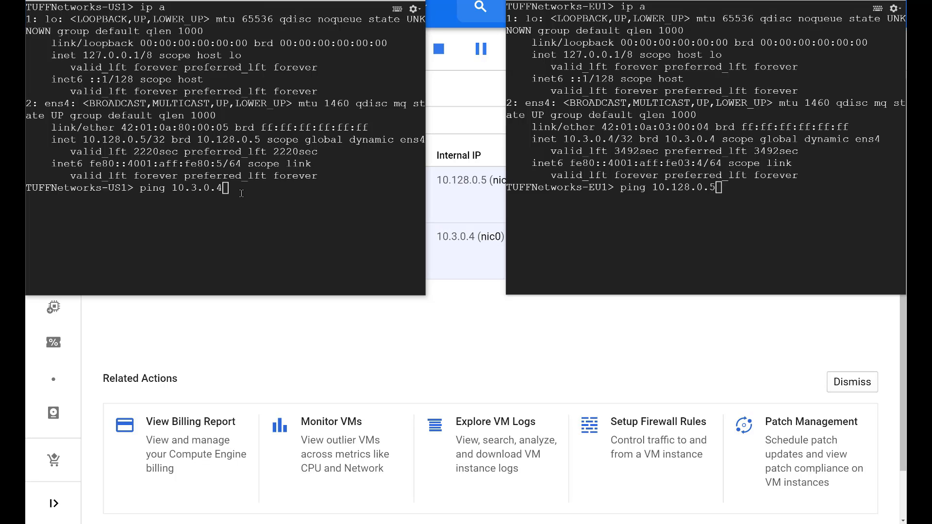
- Run the prepared pings: 10.3.0.4 from TUFFNetworks-US1 and 10.128.0.5 from TUFFNetworks-EU1
key("Return")
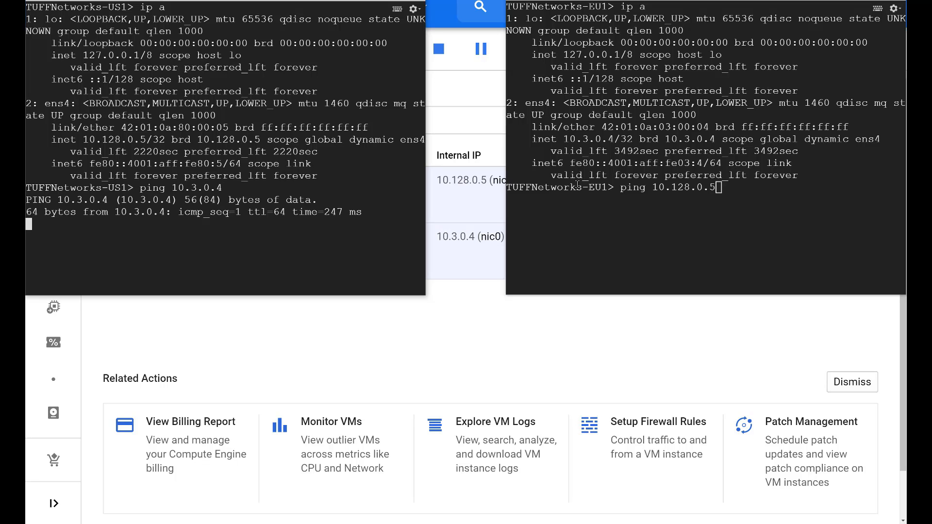
left_click(742, 192)
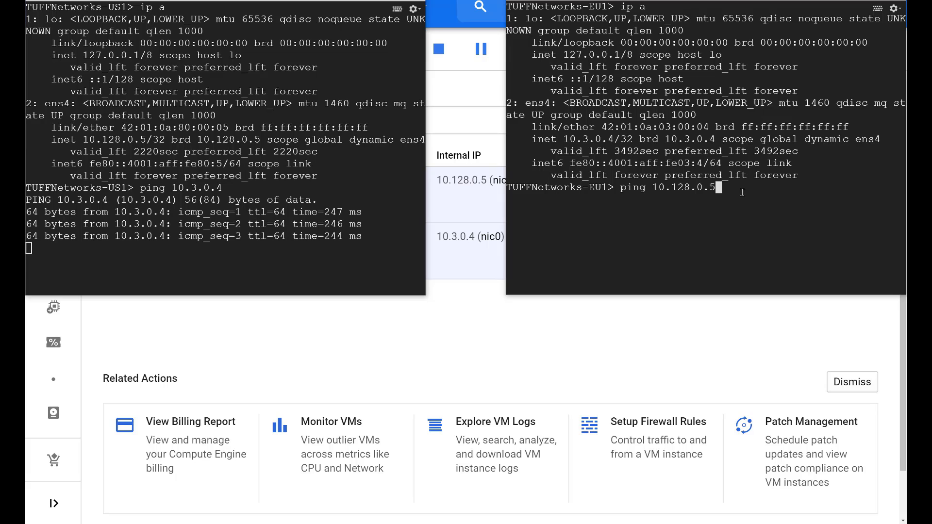
key("Return")
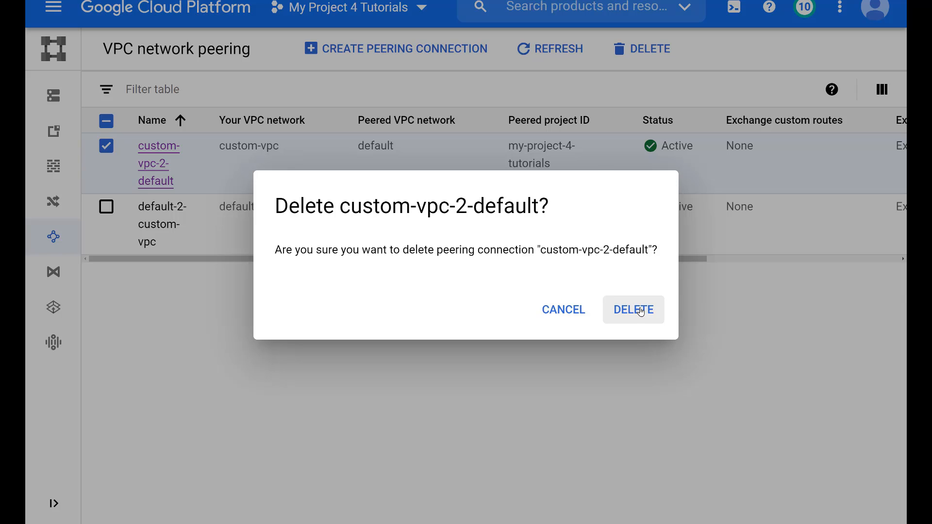
- Confirm deleting the custom-vpc-2-default peering connection and add blank lines below the ping output in both terminals
left_click(641, 311)
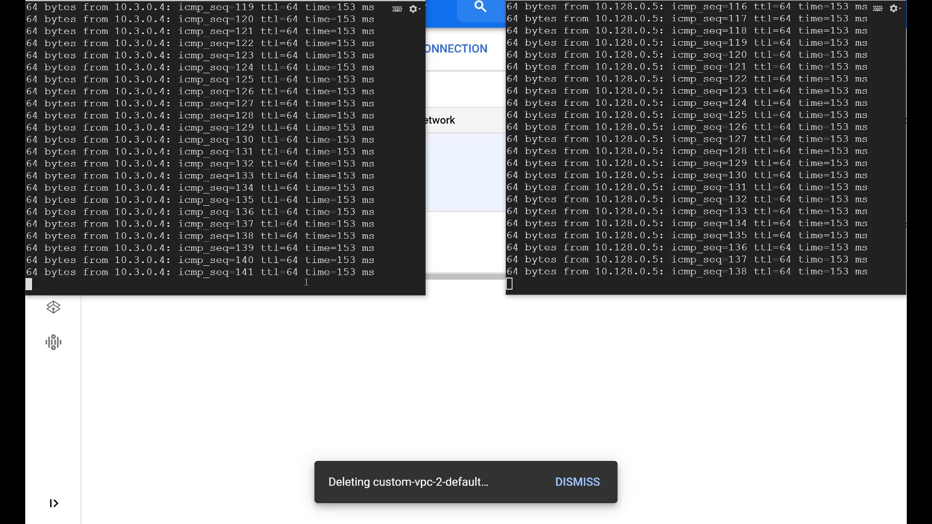
key("Return")
key("Return")
key("Return")
key("Return")
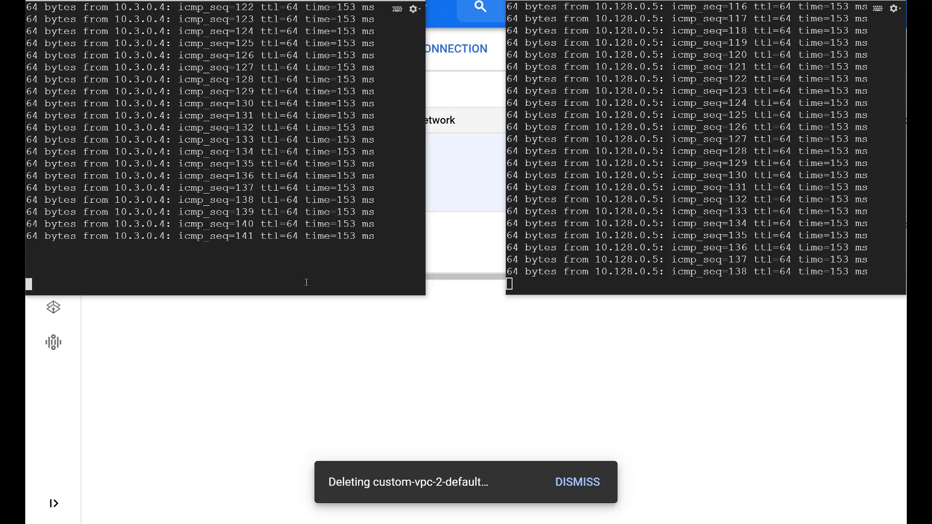
left_click(588, 263)
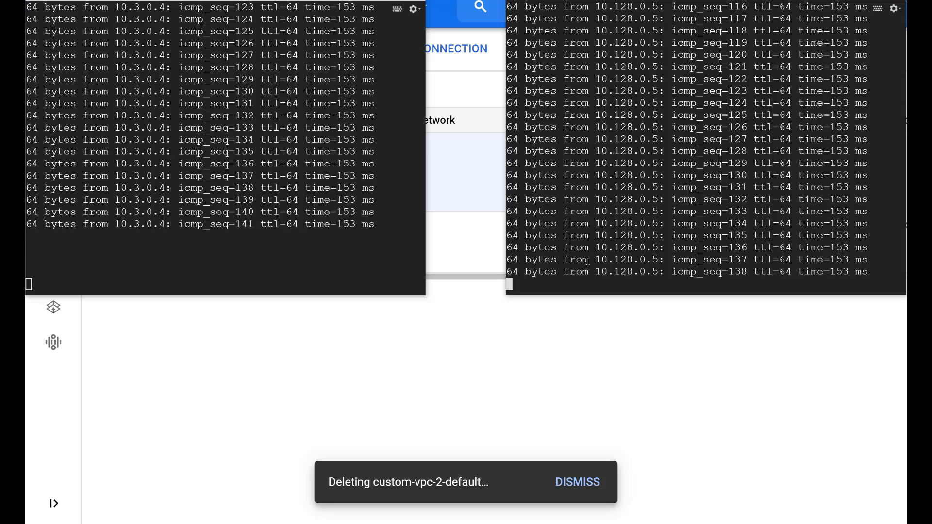
key("Return")
key("Return")
key("Return")
key("Return")
key("Return")
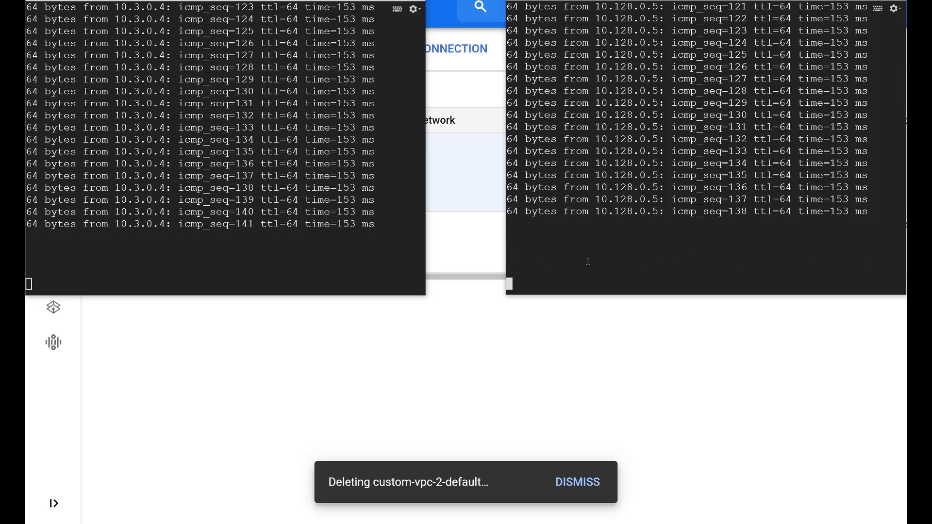
- Stop the running pings and restart them, to 10.128.0.5 from TUFFNetworks-EU1 and to 10.3.0.4 from TUFFNetworks-US1
key("ctrl+c")
key("Up")
key("Return")
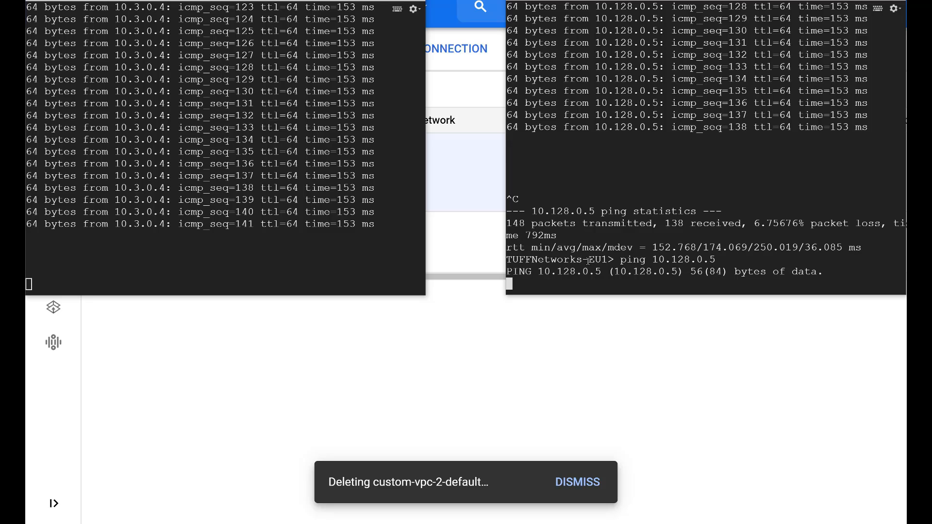
left_click(307, 272)
key("ctrl+c")
key("Up")
key("Return")
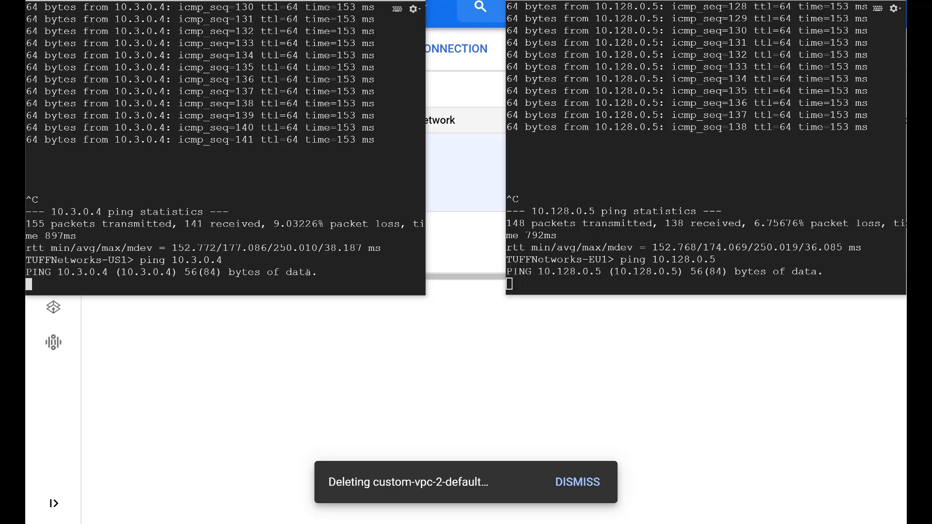
- Watch both restarted pings for replies, adding blank lines beneath the output in each terminal
key("Return")
key("Return")
key("Return")
key("Return")
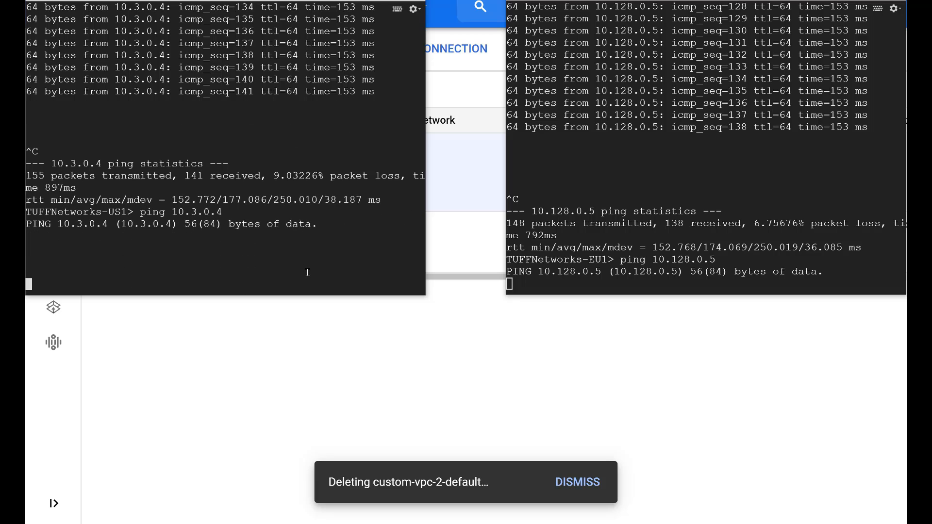
left_click(756, 251)
key("Return")
key("Return")
key("Return")
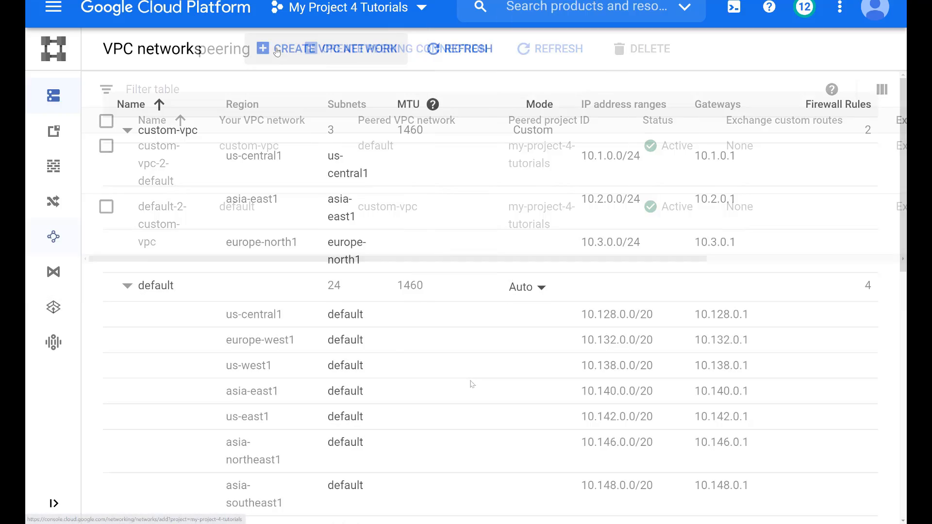
- Start a new VPC network named vpc-newone
left_click(277, 51)
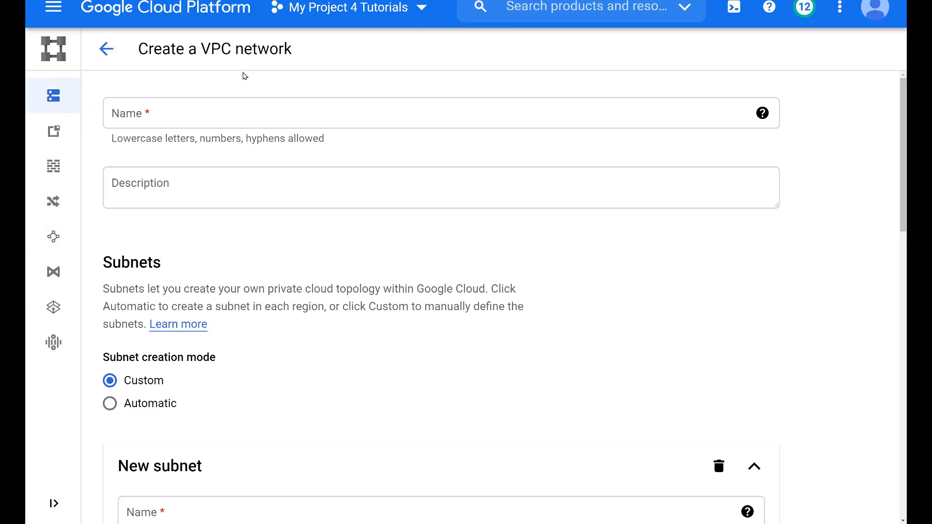
left_click(193, 118)
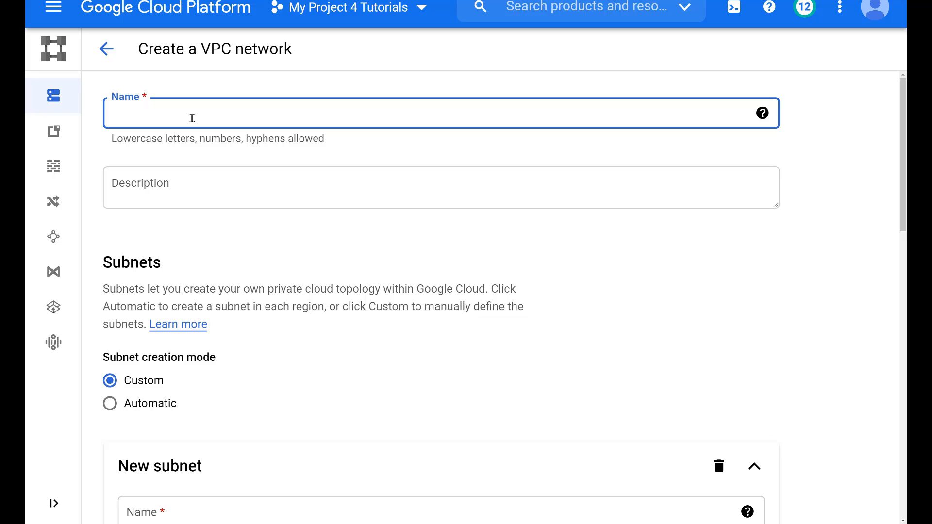
type("vpc-newone")
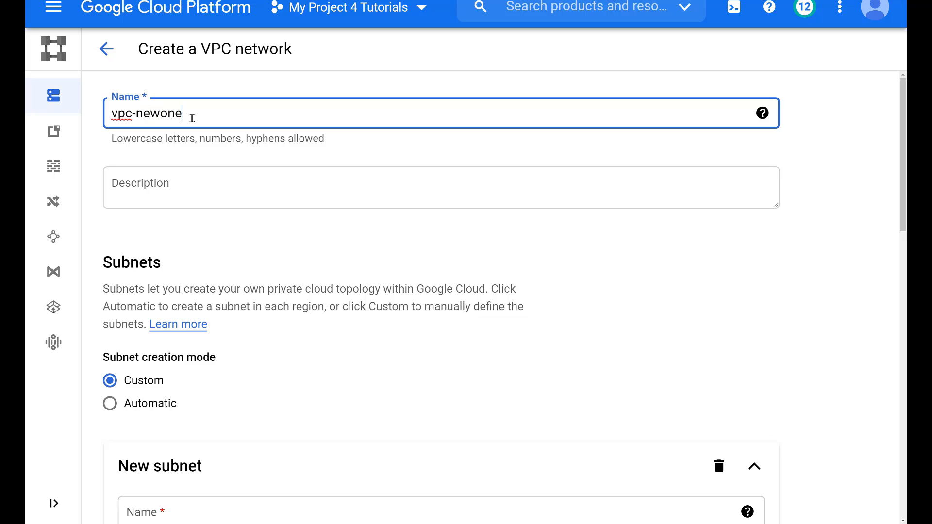
- Add subnet vpc3subnet1 in asia-east1 with IP range 10.100.0.0/24 to the new network and create the network
scroll(328, 269, "down", 3)
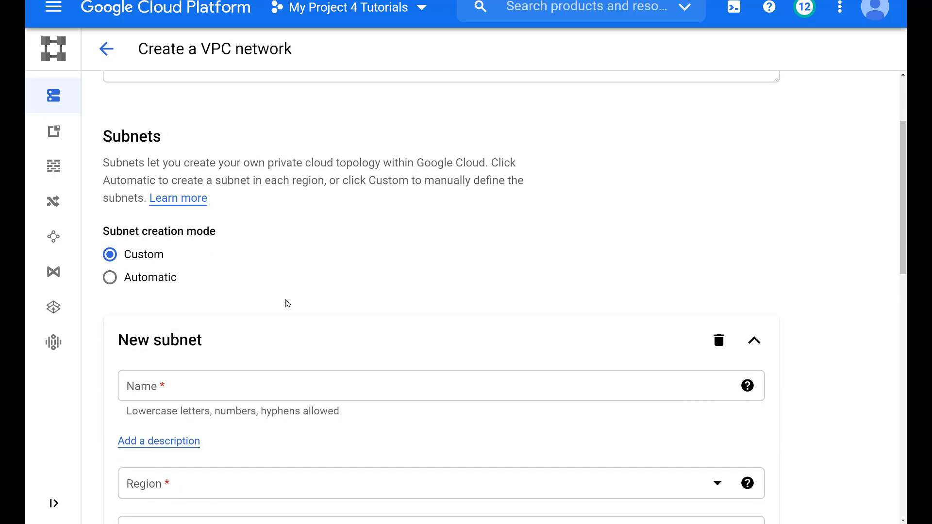
scroll(285, 303, "down", 5)
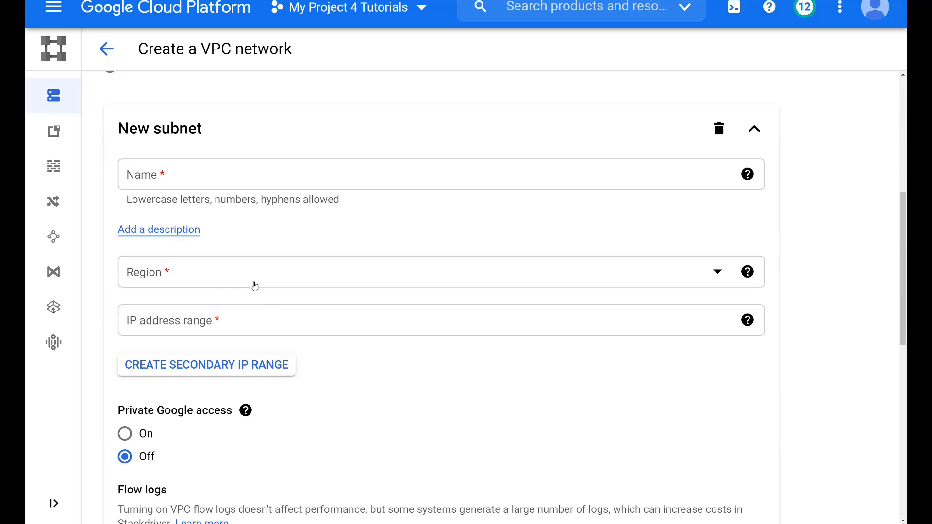
left_click(254, 286)
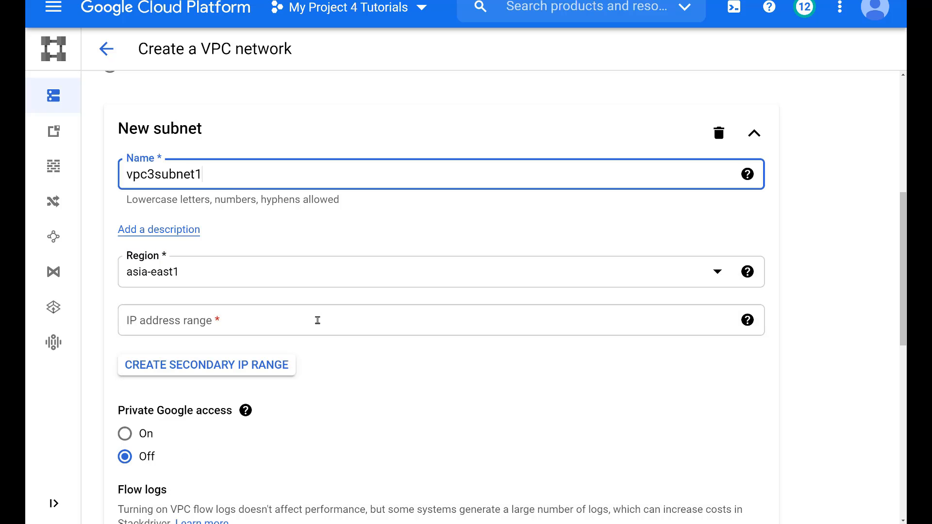
left_click(317, 320)
type("10")
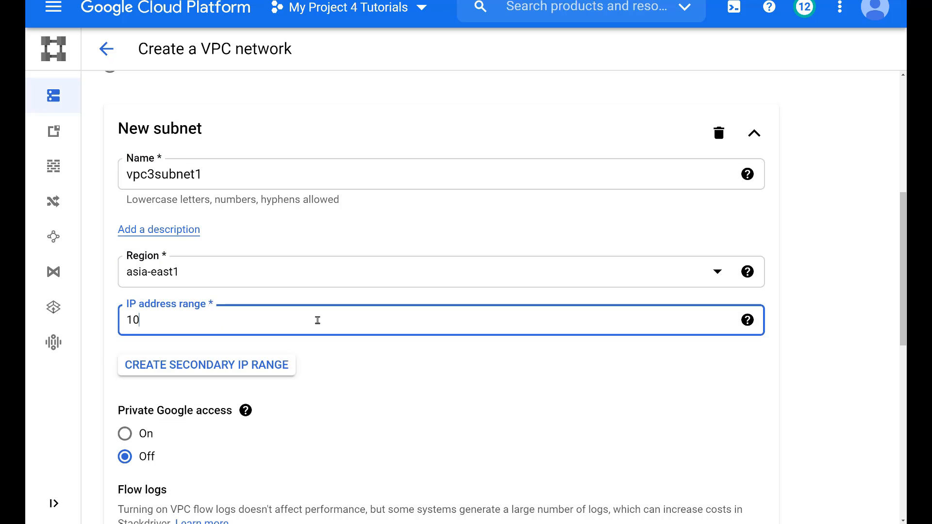
type(".100.0.0/24")
scroll(318, 320, "down", 6)
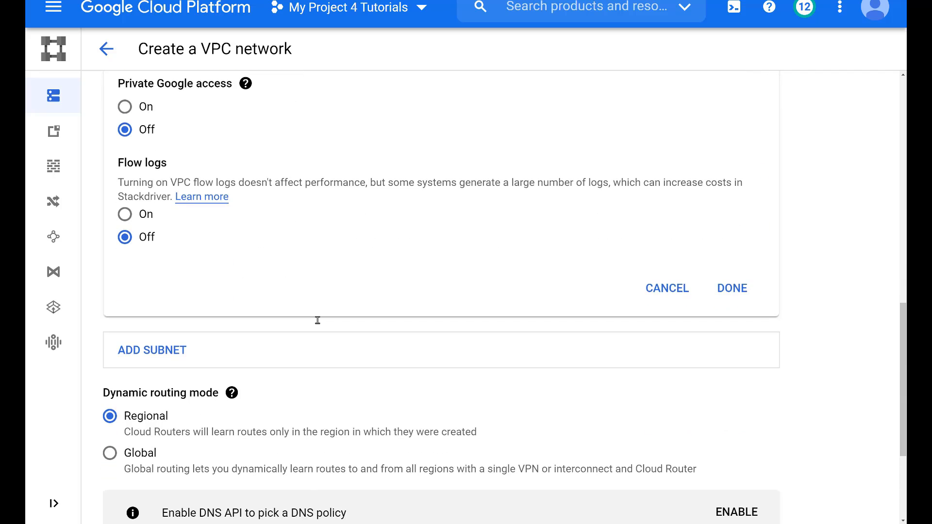
scroll(318, 320, "down", 4)
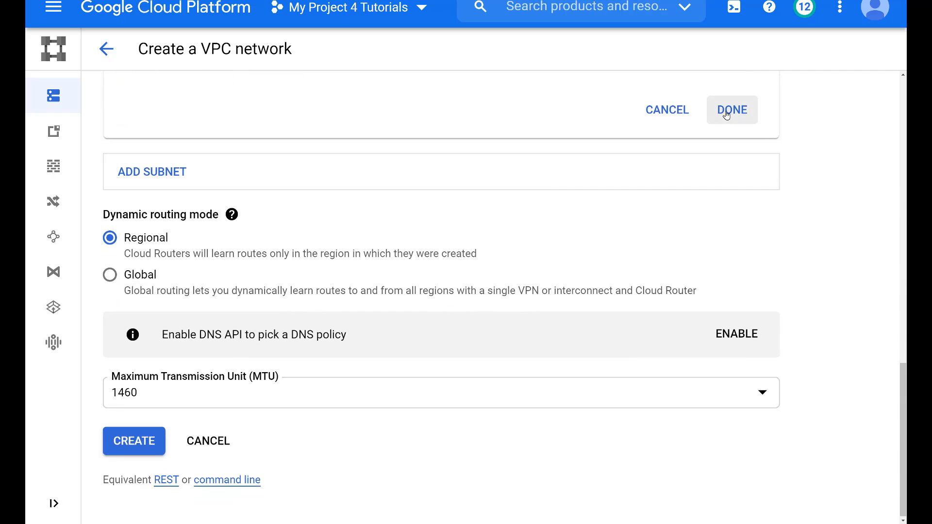
left_click(727, 114)
left_click(127, 439)
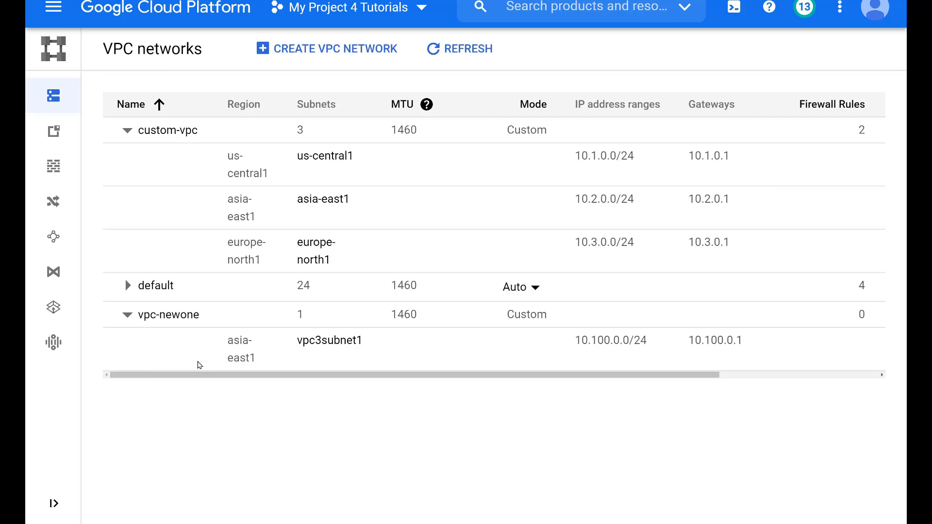
- Start a new VPC peering connection named vpc-default-2-newone
mouse_move(62, 132)
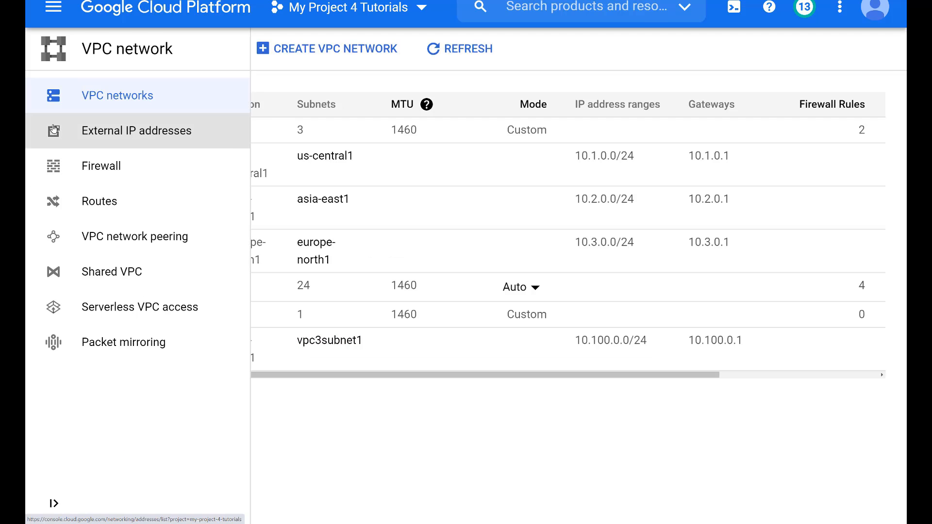
left_click(125, 237)
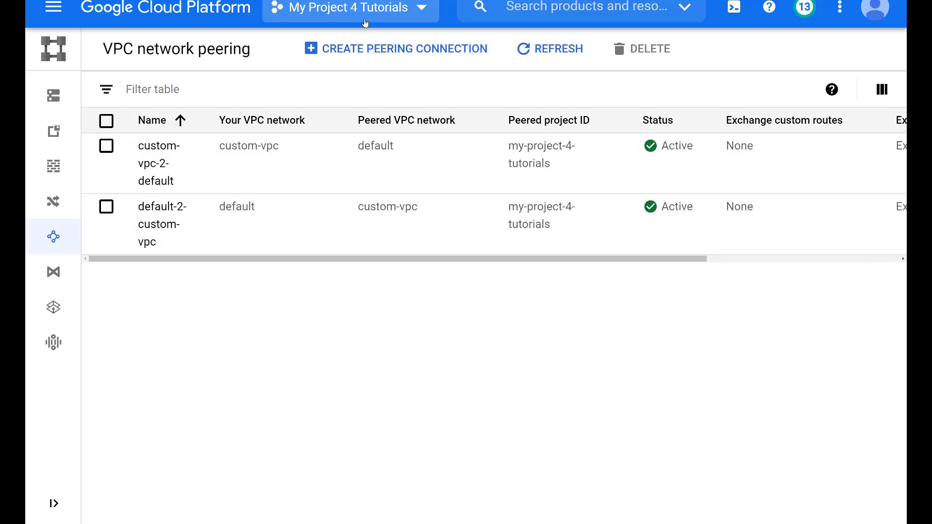
left_click(375, 49)
left_click(145, 229)
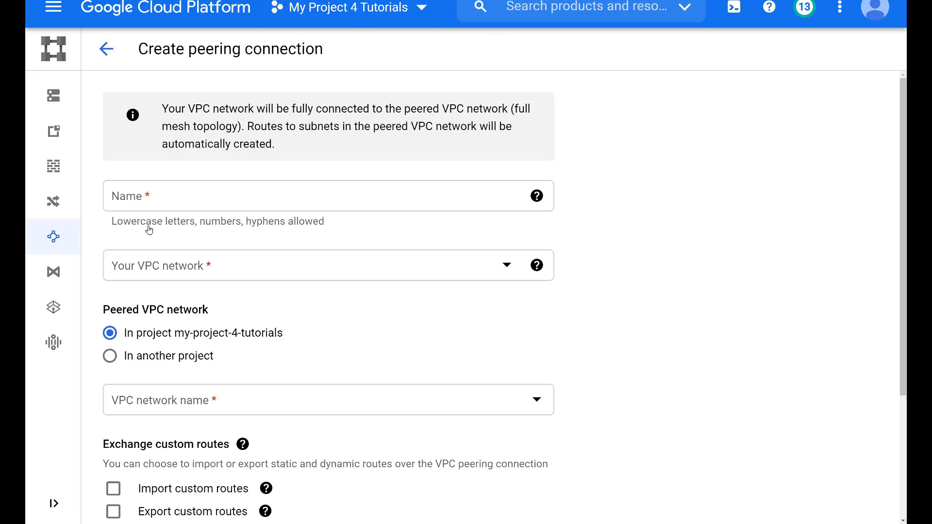
left_click(122, 195)
type("vpc-default-2-newone")
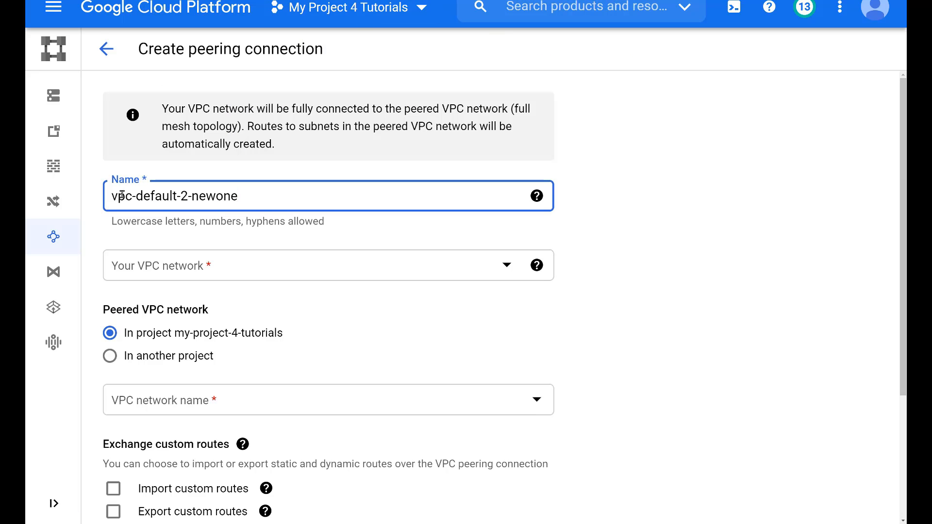
- Choose default as the own network and vpc-newone as the peered network, and create the peering connection
left_click(167, 265)
left_click(176, 355)
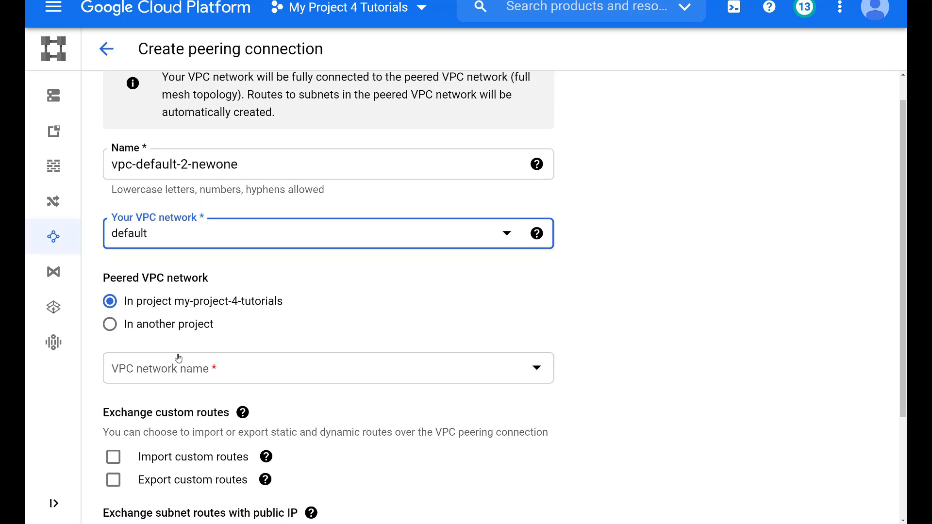
left_click(178, 339)
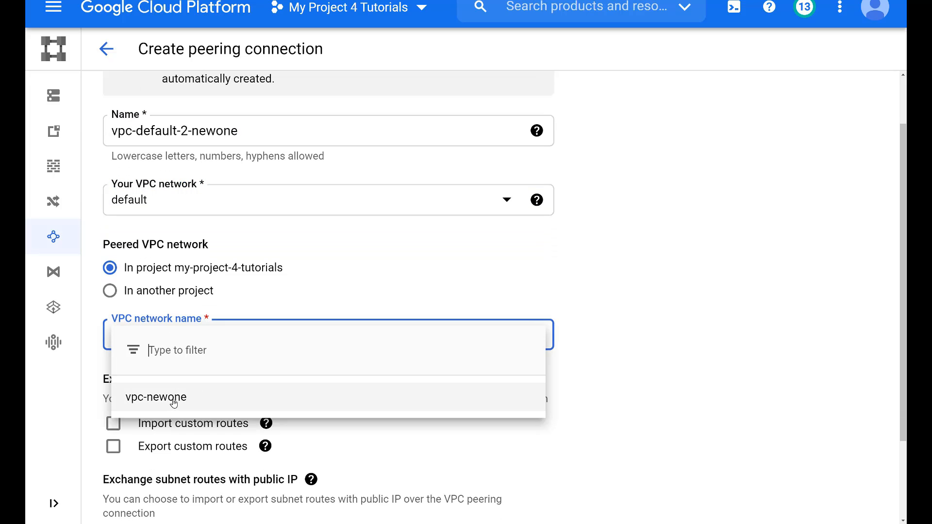
left_click(174, 403)
scroll(228, 362, "down", 3)
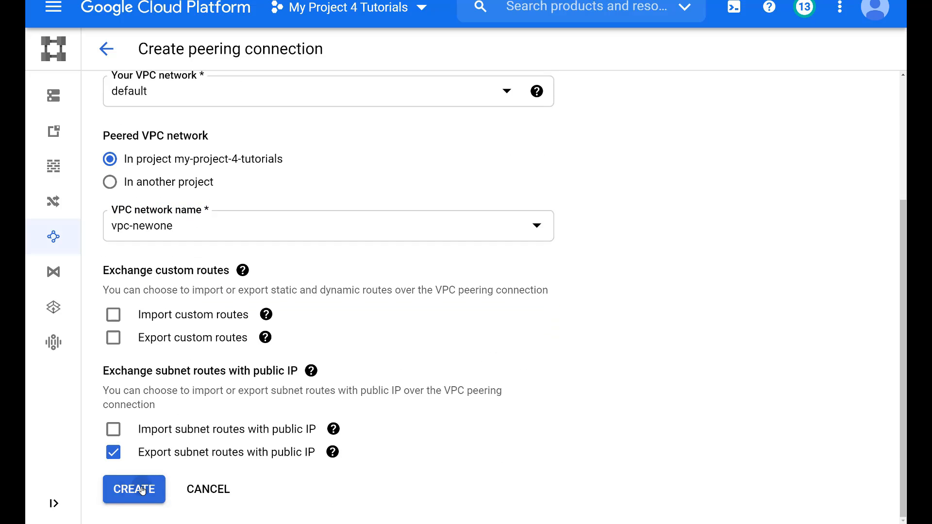
left_click(143, 491)
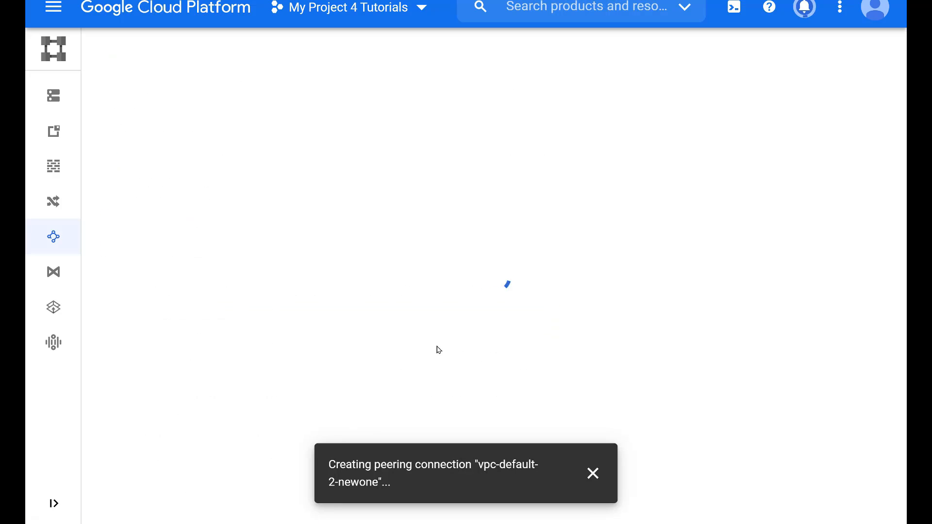
- Start another VPC peering connection named vpc-newone-2-default for the reverse direction
left_click(352, 55)
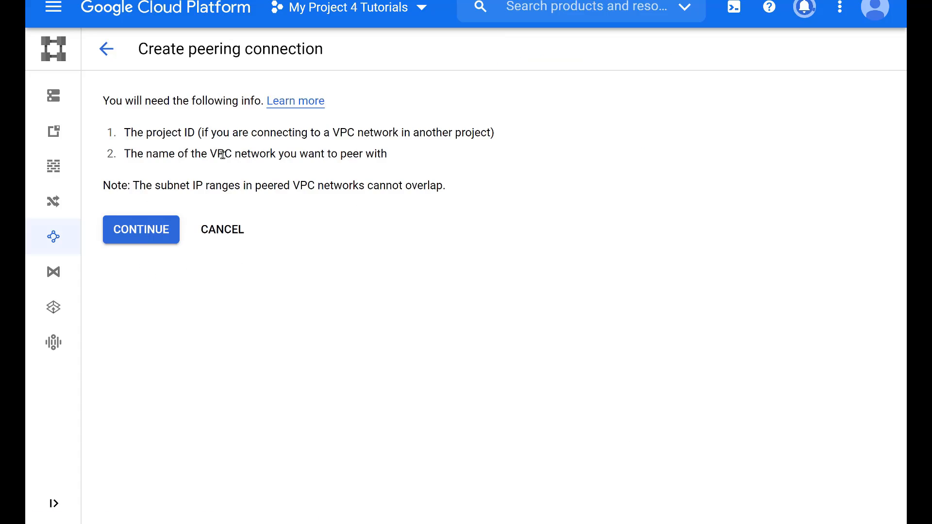
left_click(150, 241)
left_click(148, 201)
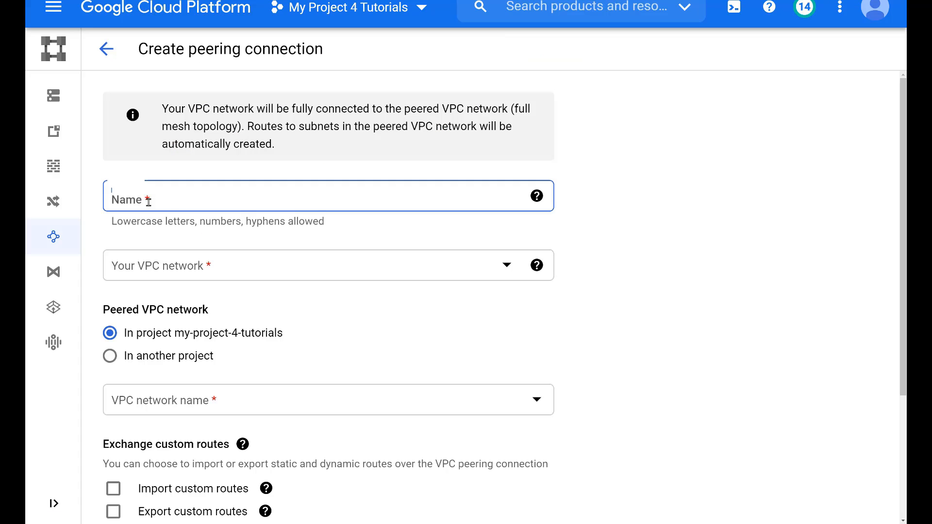
type("vpc")
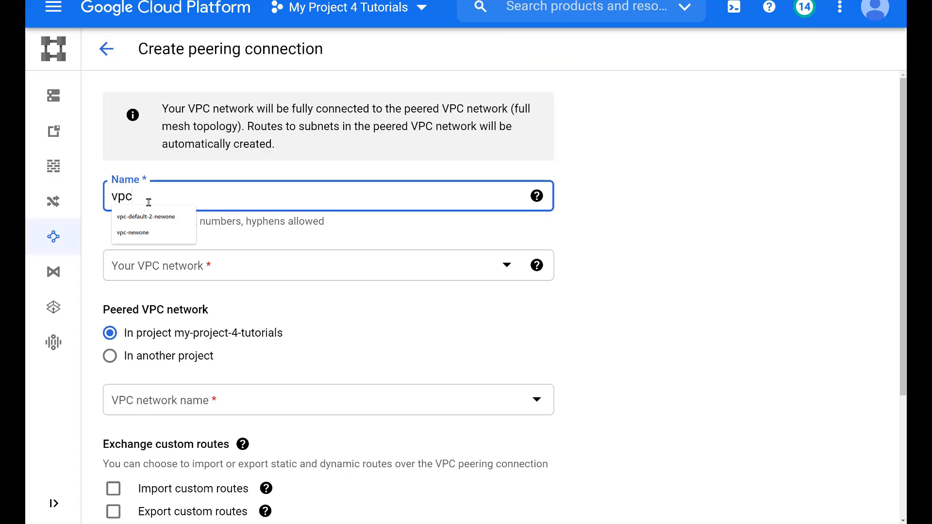
type("-ne")
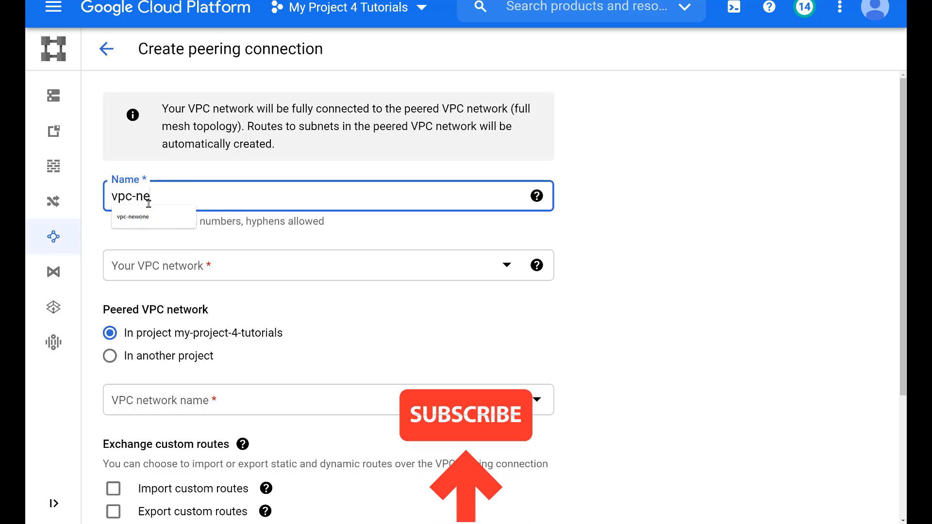
type("wone-2-def")
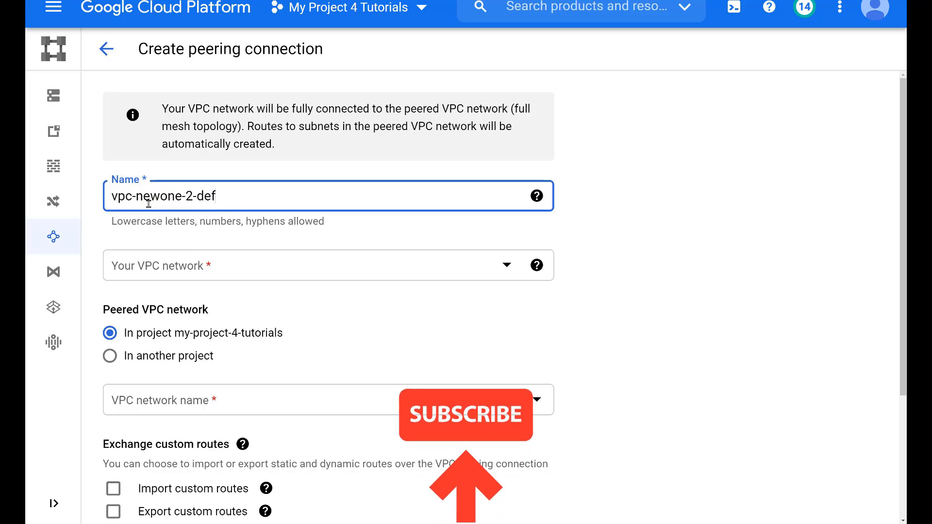
type("ault")
- Choose vpc-newone as the own network and default as the peered network, and create the reverse peering connection
left_click(170, 266)
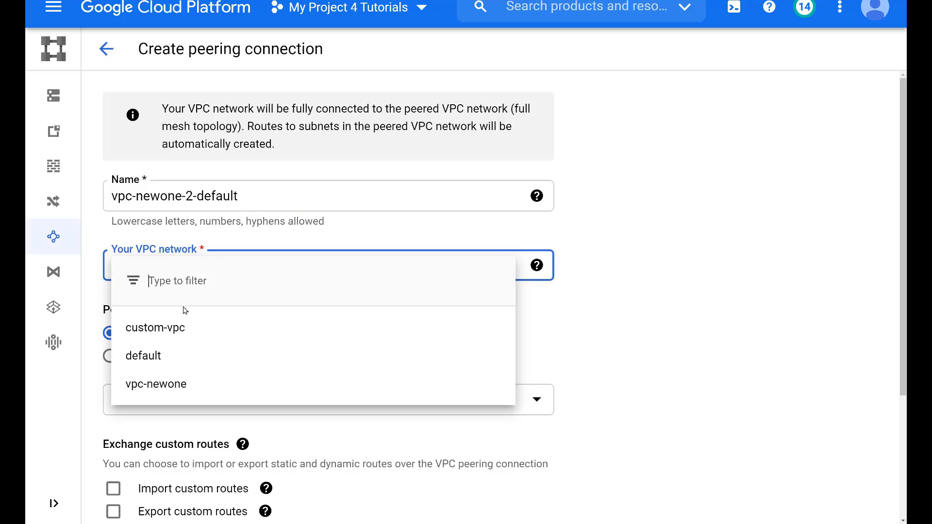
left_click(177, 382)
left_click(237, 403)
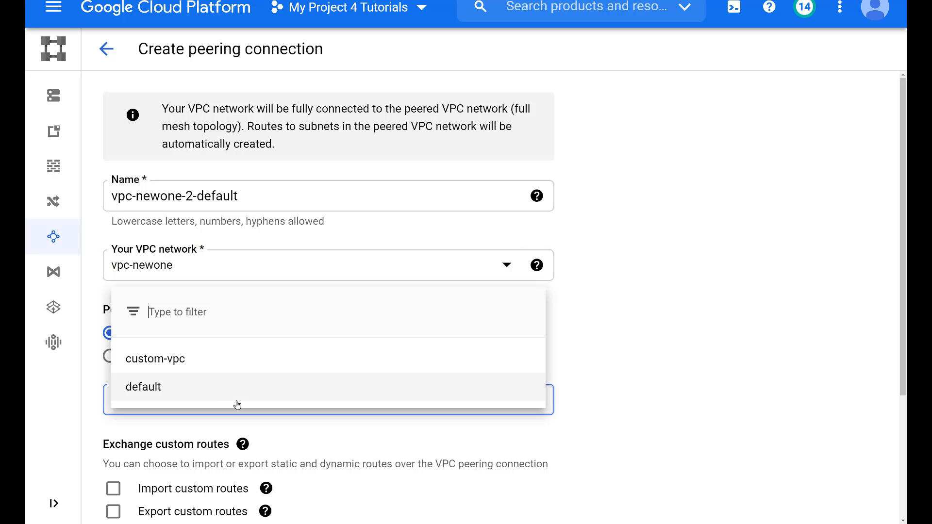
left_click(199, 387)
scroll(201, 390, "down", 3)
left_click(145, 496)
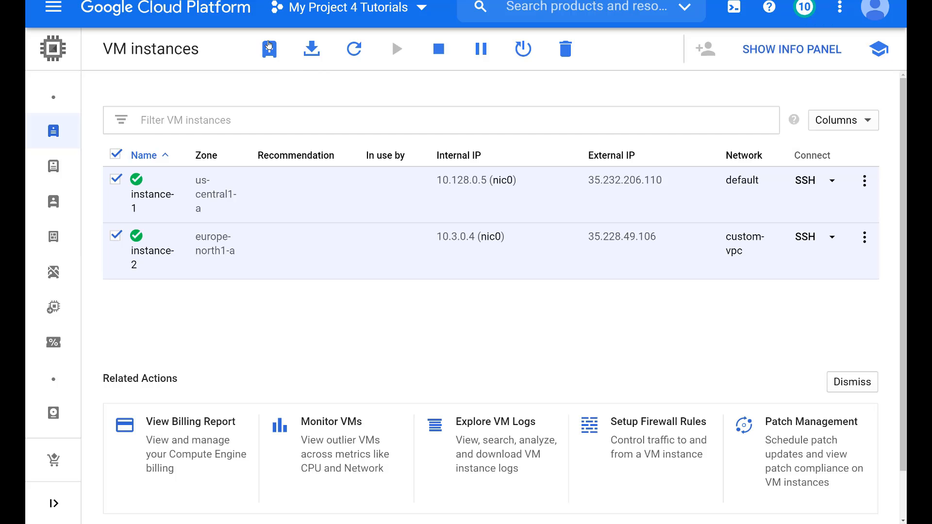
- Set up a new VM, instance-3, in asia-east1 (Taiwan) on network vpc-newone with subnetwork vpc3subnet1
left_click(270, 45)
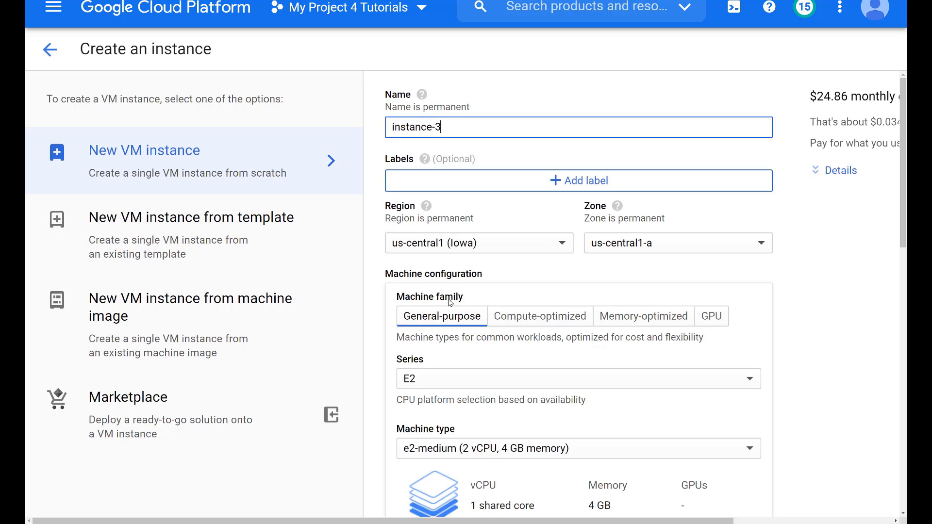
left_click(450, 251)
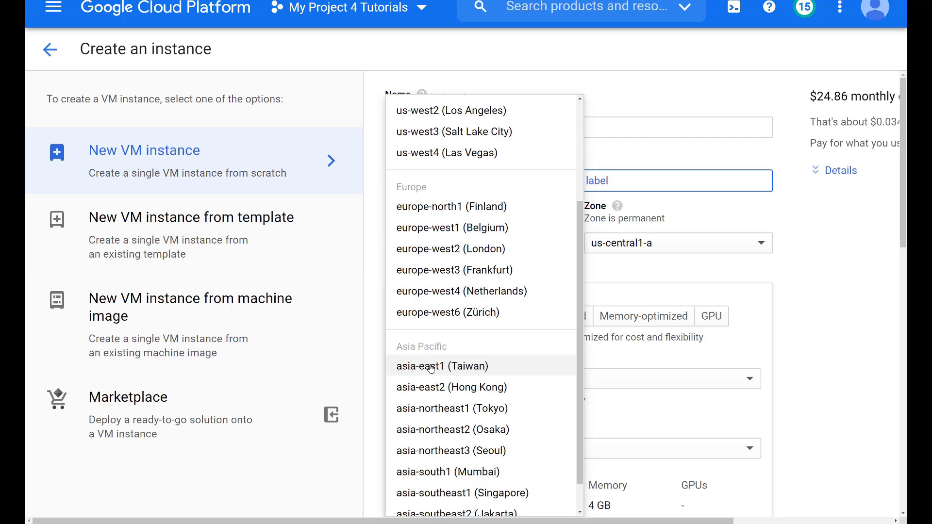
left_click(431, 367)
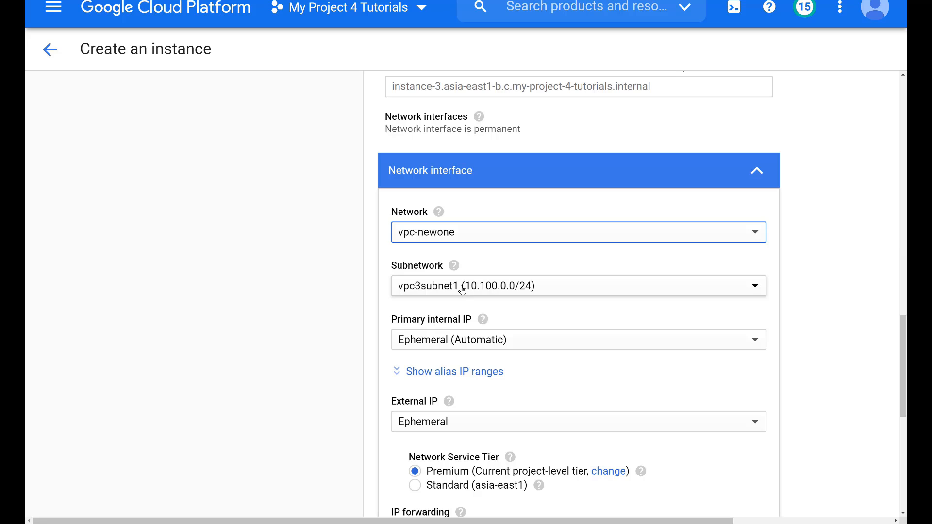
left_click(462, 290)
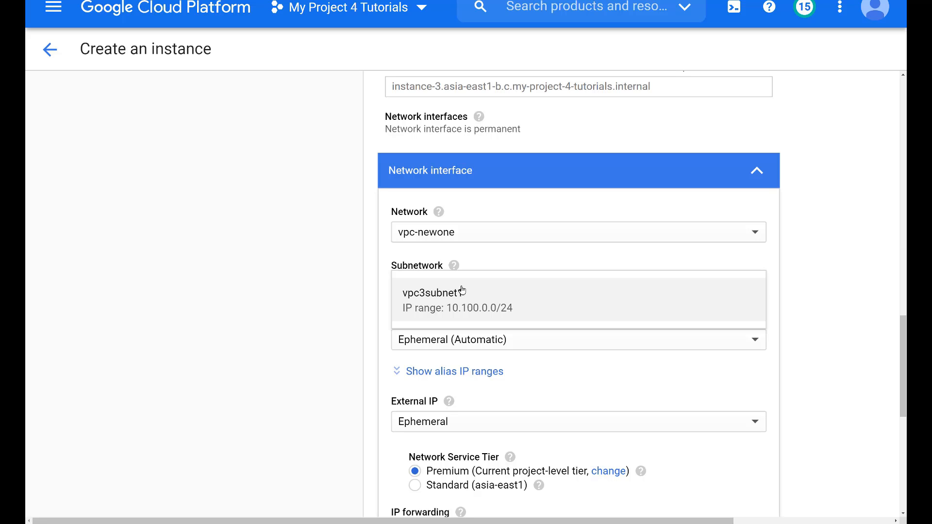
left_click(462, 291)
scroll(461, 290, "down", 5)
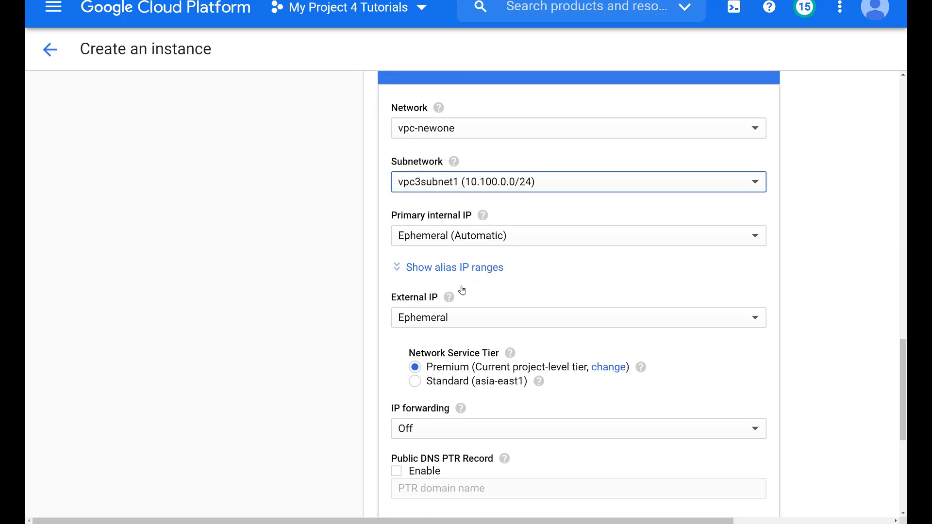
scroll(462, 290, "down", 3)
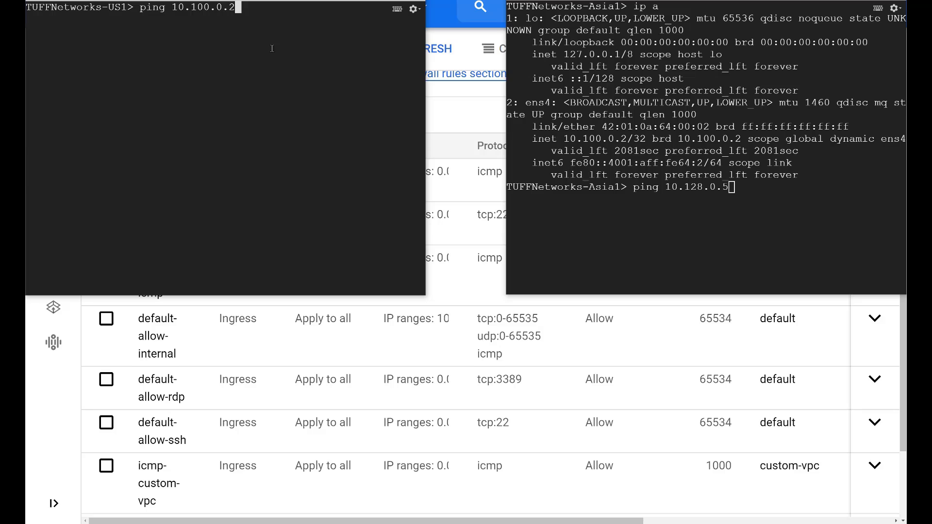
- Run the pings to 10.100.0.2 from TUFFNetworks-US1 and to 10.128.0.5 from TUFFNetworks-Asia1
key("Return")
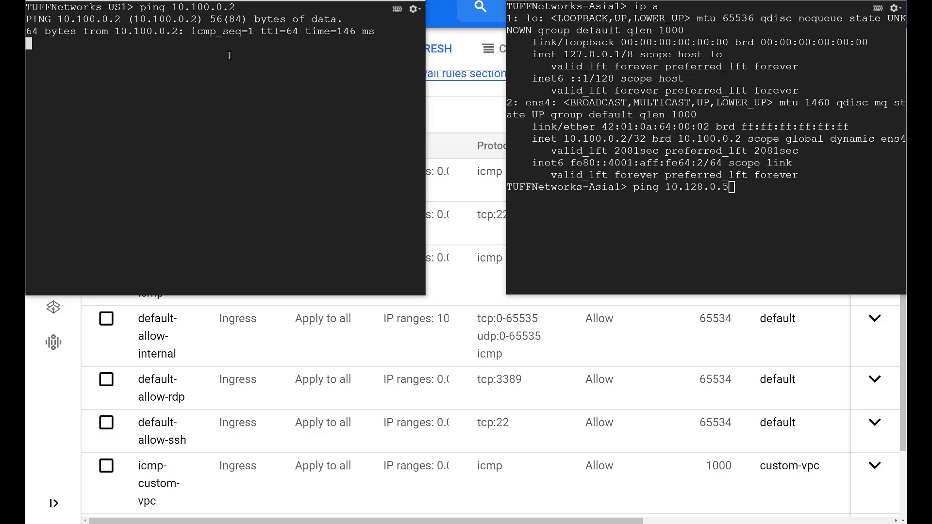
left_click(747, 180)
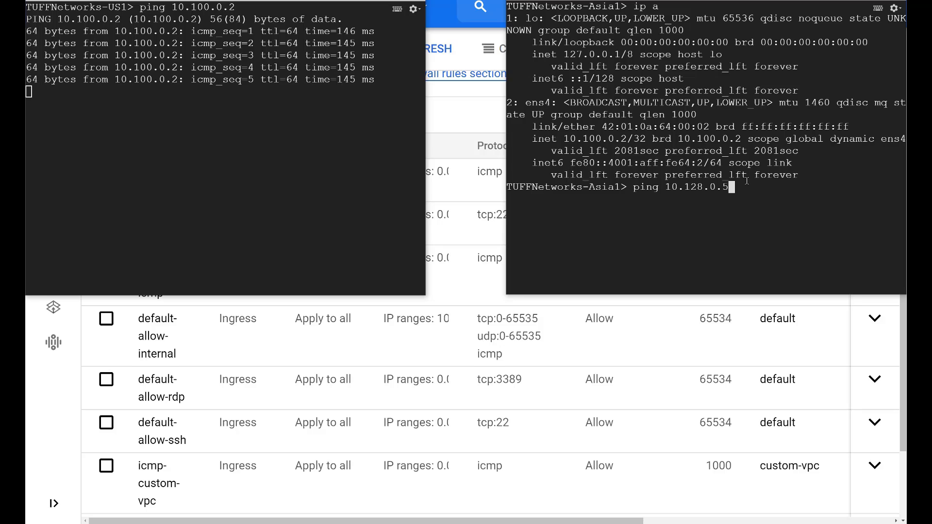
key("Return")
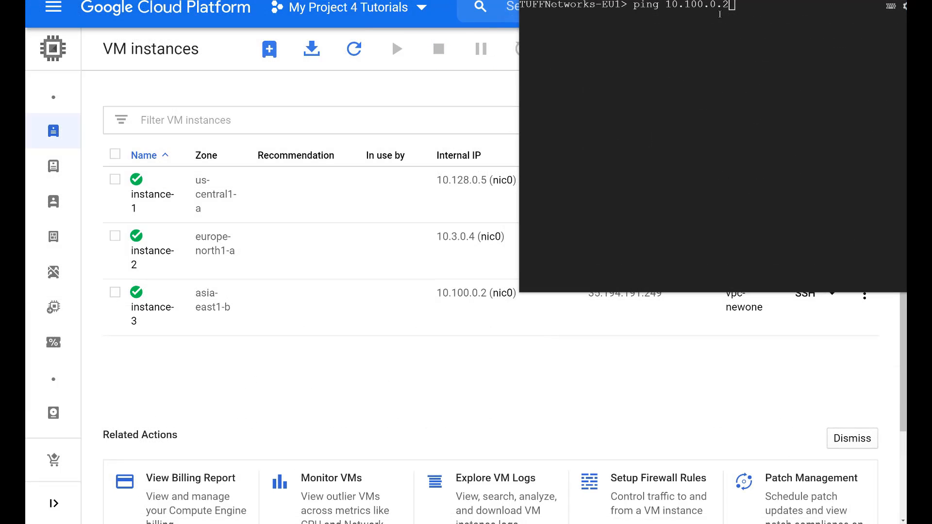
- Ping 10.100.0.2 from TUFFNetworks-EU1, add blank lines below the output, and stop the ping
left_click(750, 20)
key("Return")
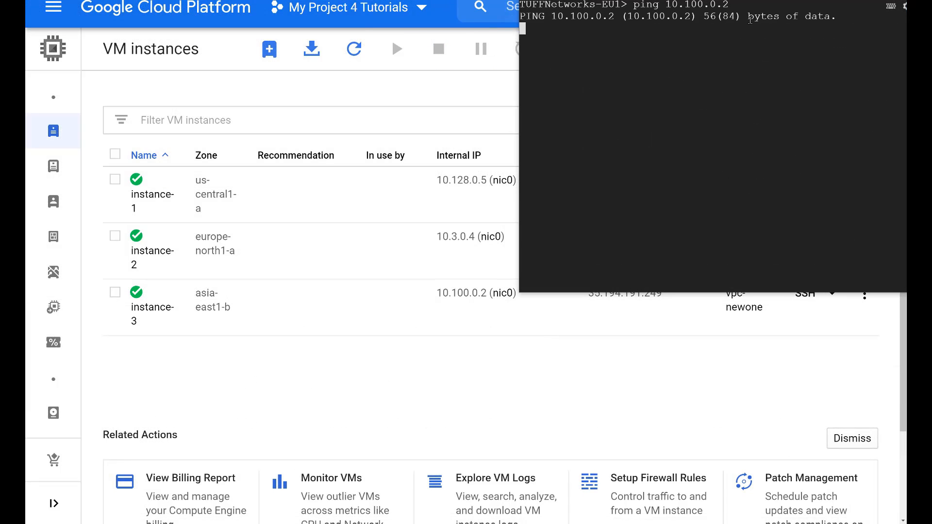
key("Return")
key("Return")
key("Return")
key("ctrl+c")
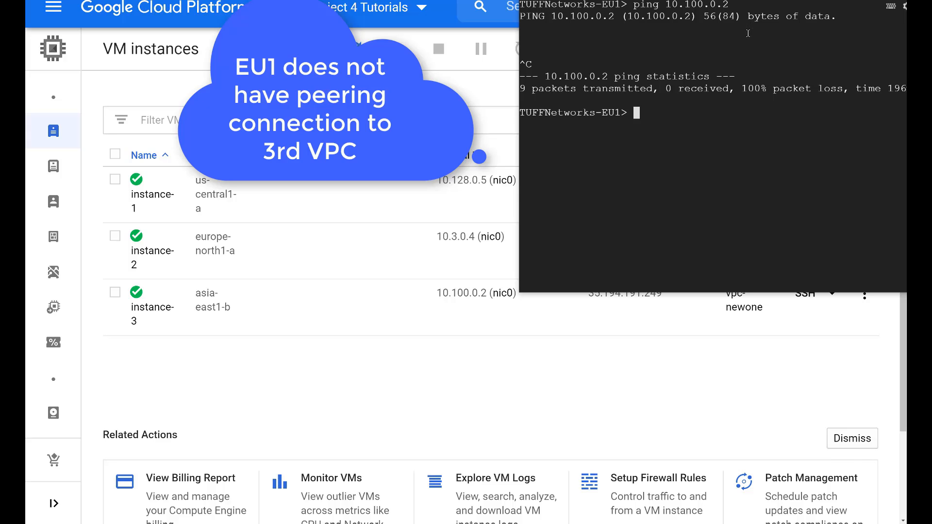
type("~")
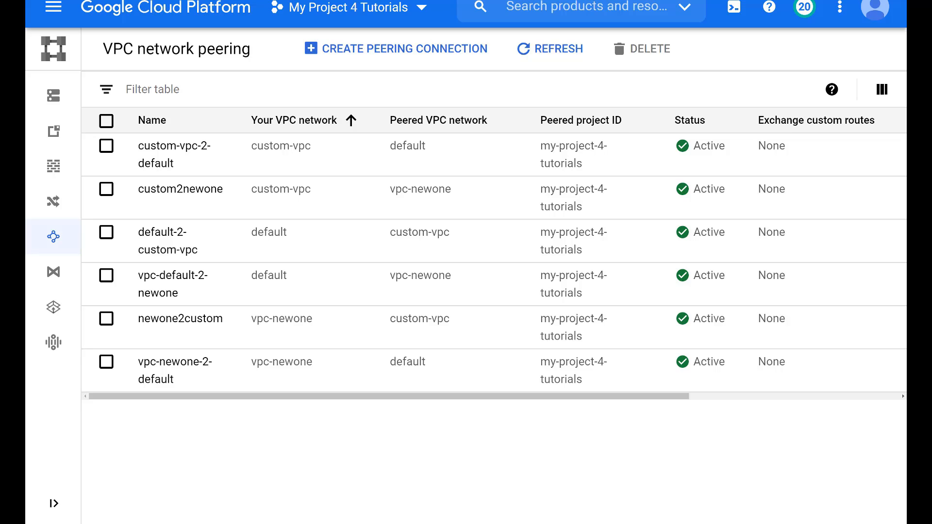
- Rerun the ping to 10.100.0.2 from TUFFNetworks-EU1
key("Up")
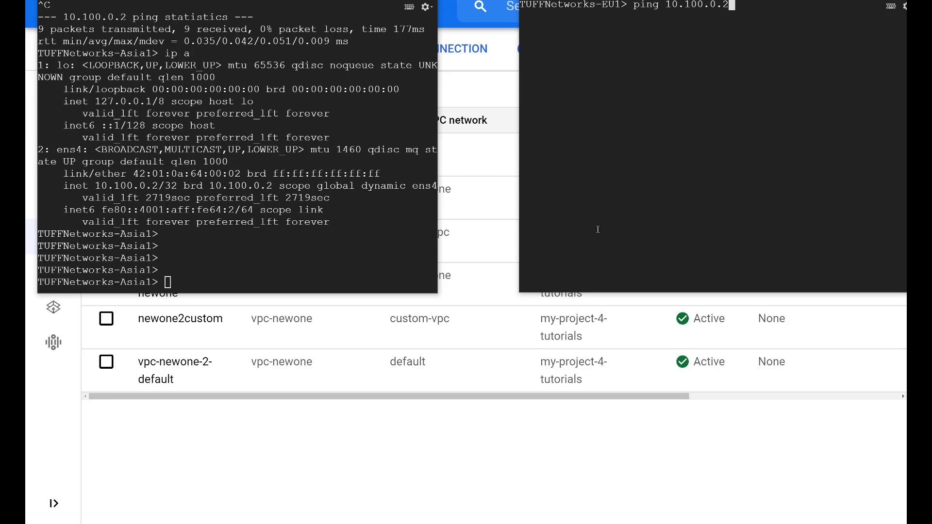
key("Return")
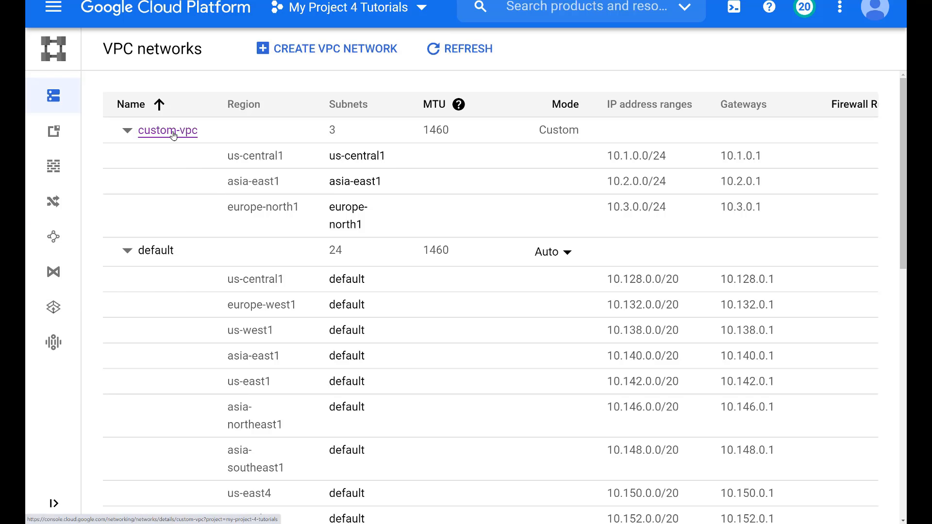
- Open the custom-vpc network's routes and examine the auto-generated peering routes, highlighting the description of the one for 10.150.0.0/20
left_click(174, 131)
scroll(420, 329, "down", 5)
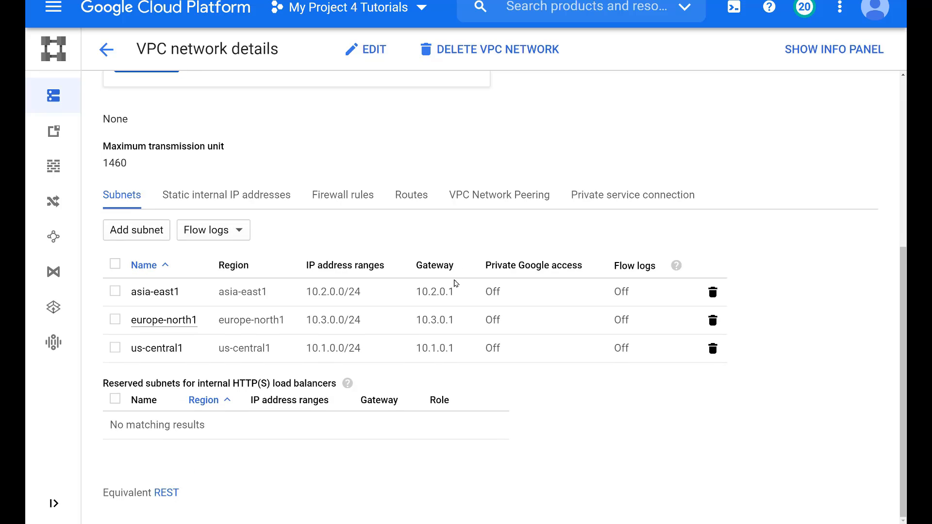
left_click(420, 199)
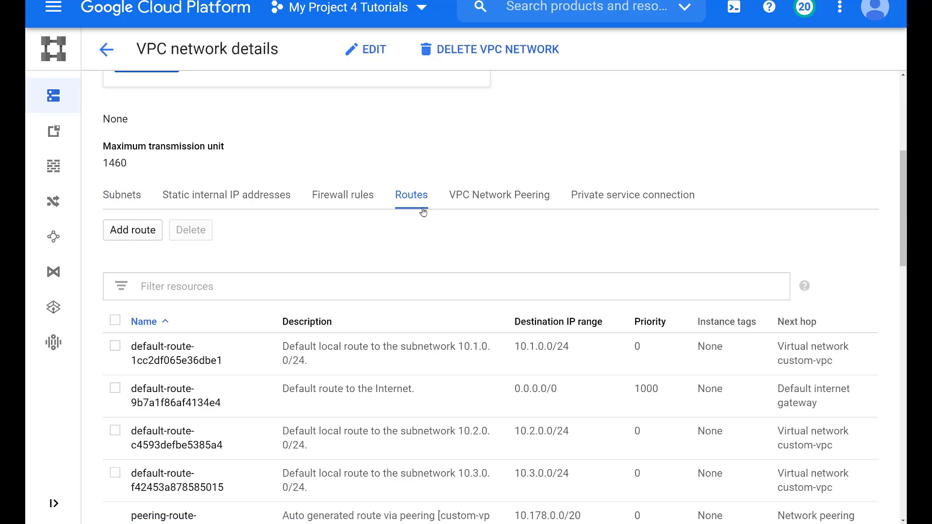
scroll(422, 353, "down", 5)
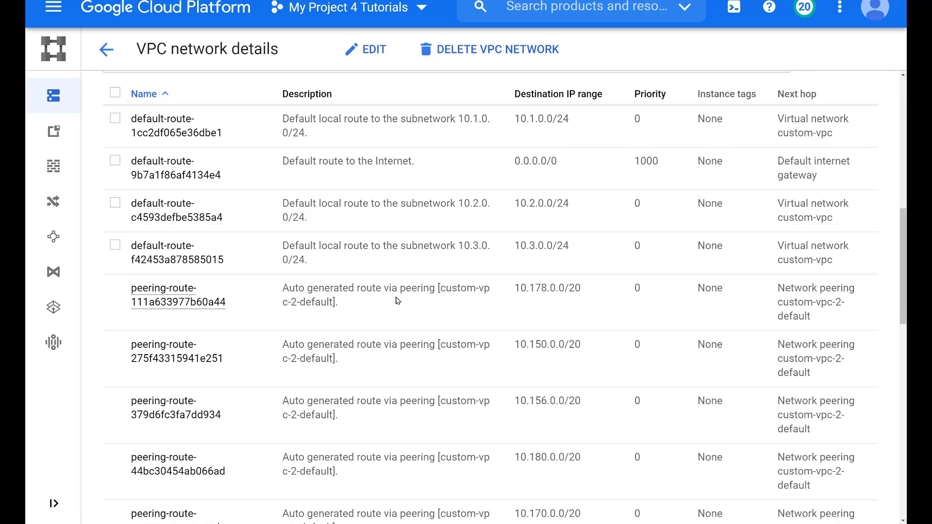
scroll(419, 338, "down", 4)
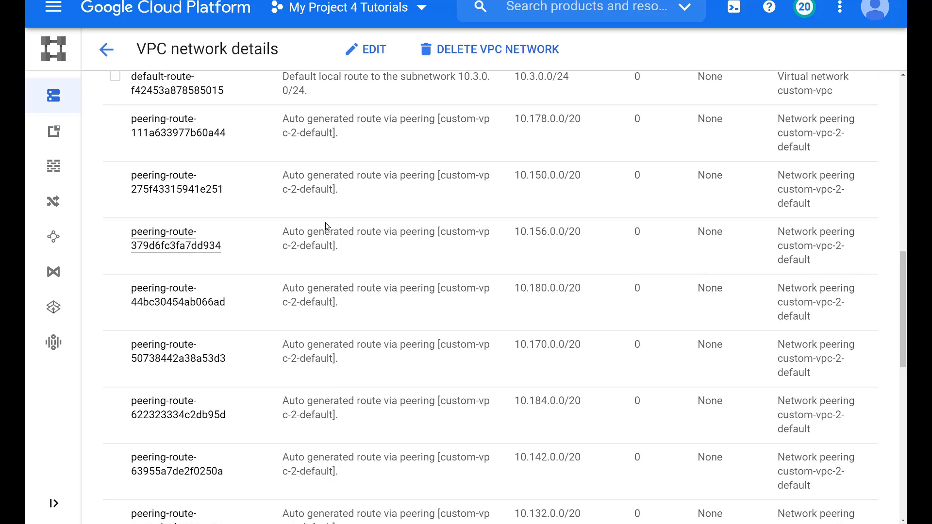
left_click_drag(282, 176, 368, 195)
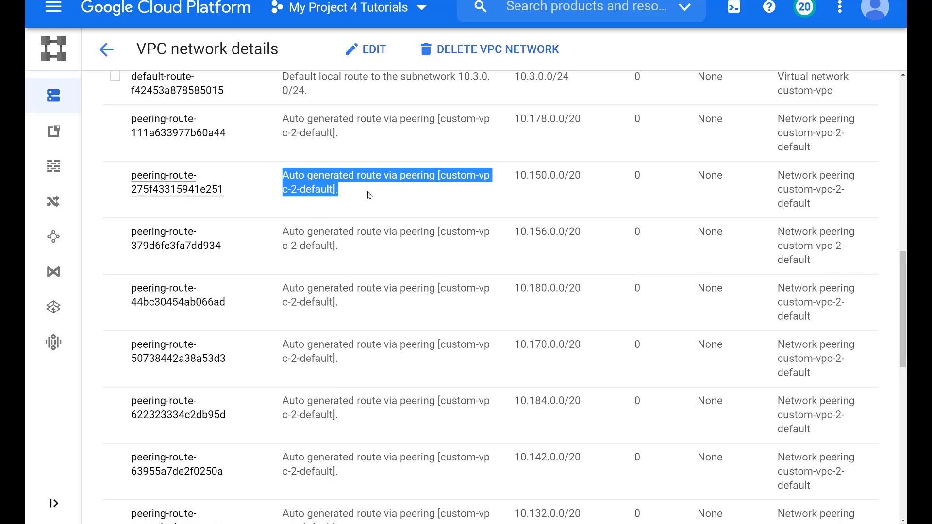